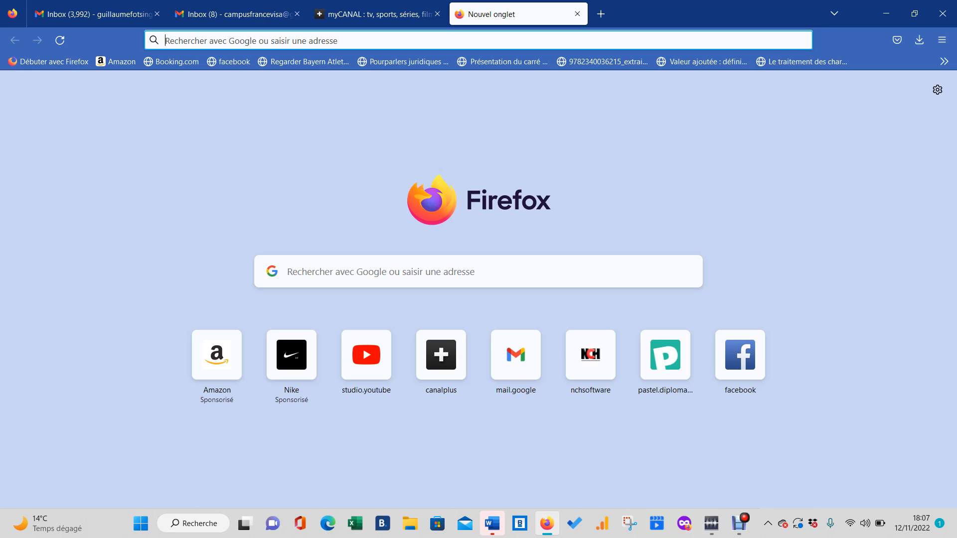
# Step: Click into the Google search box on the new Firefox tab's start page
pyautogui.click(381, 271)
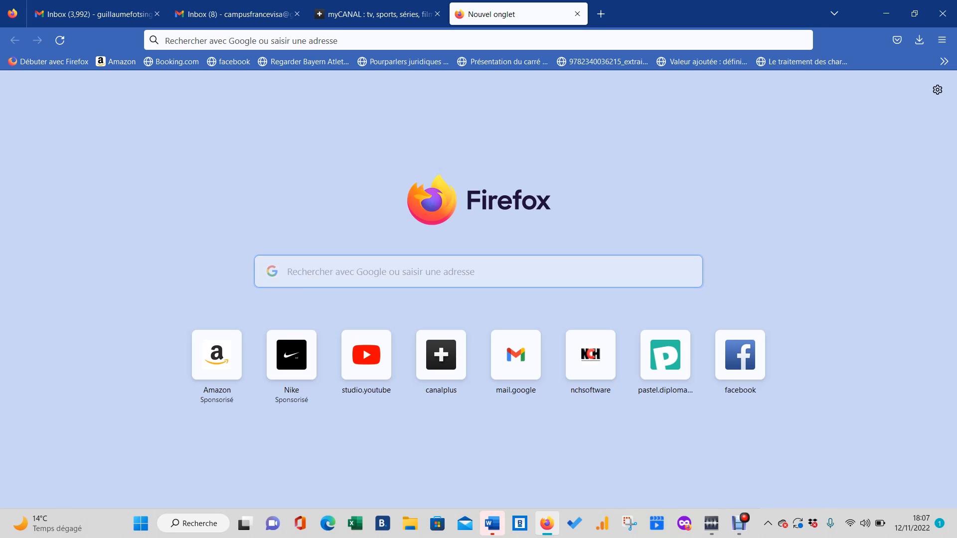
# Step: Search 'PARIS SACLAY etudiants' and open Université Paris-Saclay's Étudiants internationaux page
pyautogui.write('PARIS SACLAY')
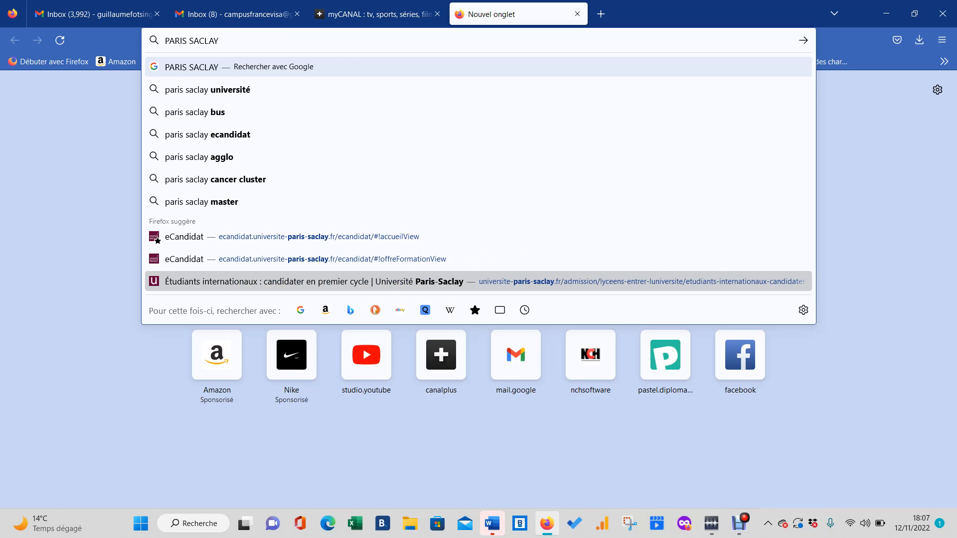
pyautogui.write(' etudi')
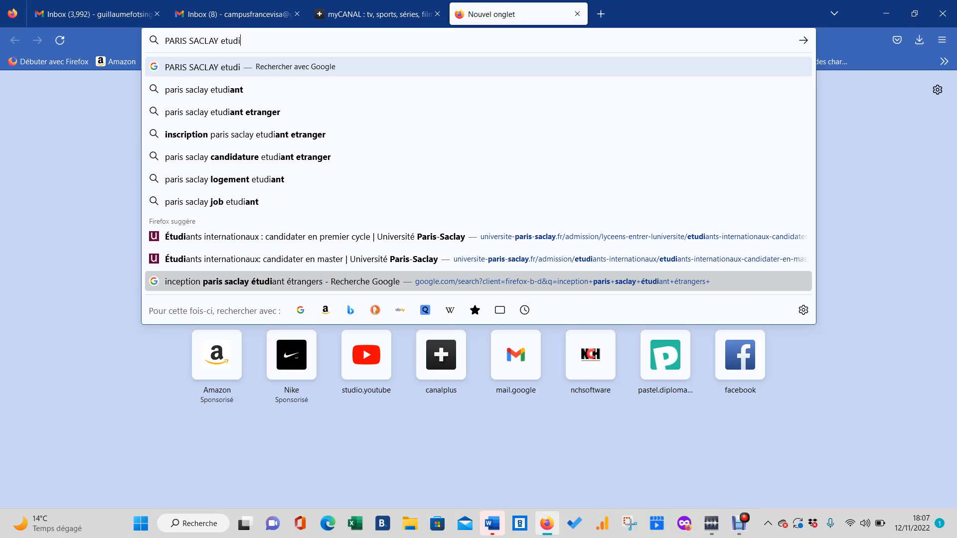
pyautogui.write('ants')
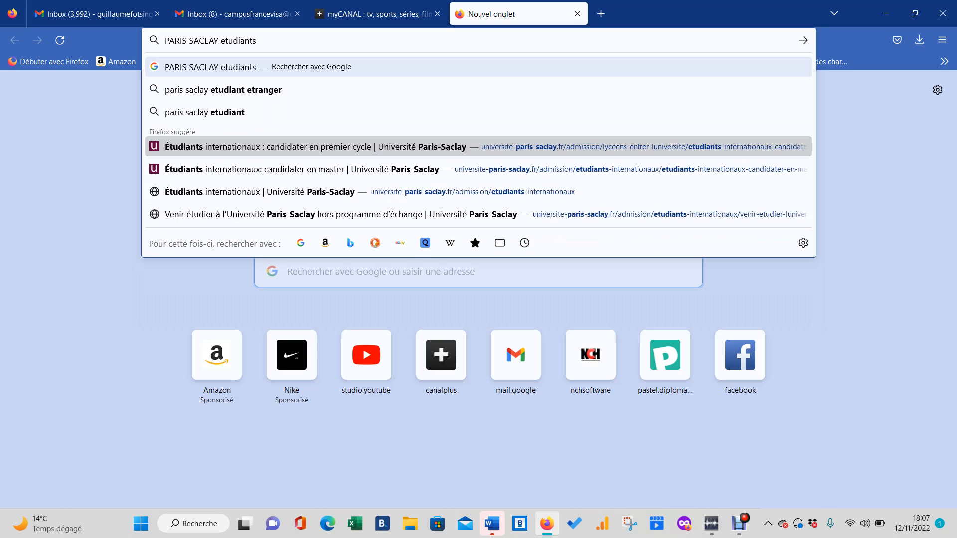
pyautogui.click(259, 191)
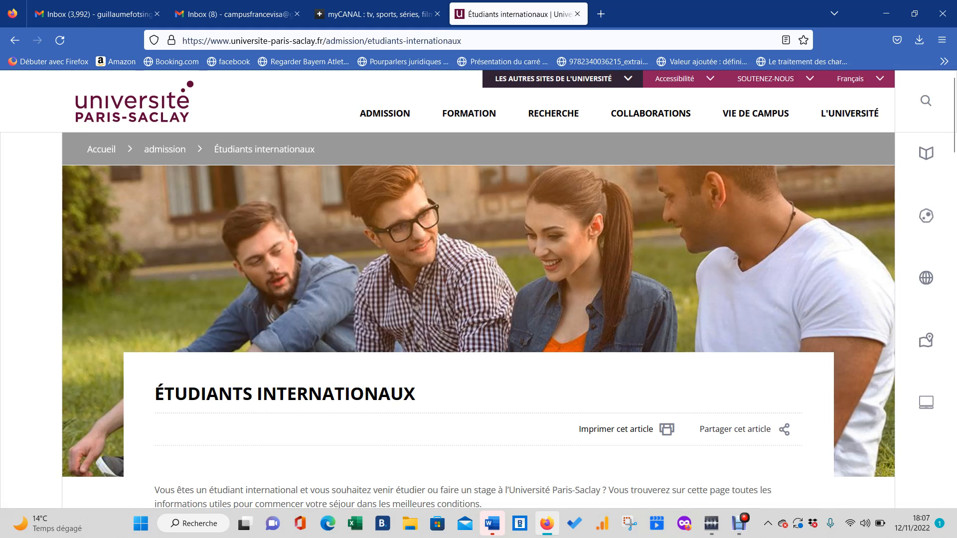
# Step: Open the 'Venir étudier à l'Université Paris-Saclay hors programme d'échange' card
pyautogui.scroll(-10, 697, 349)
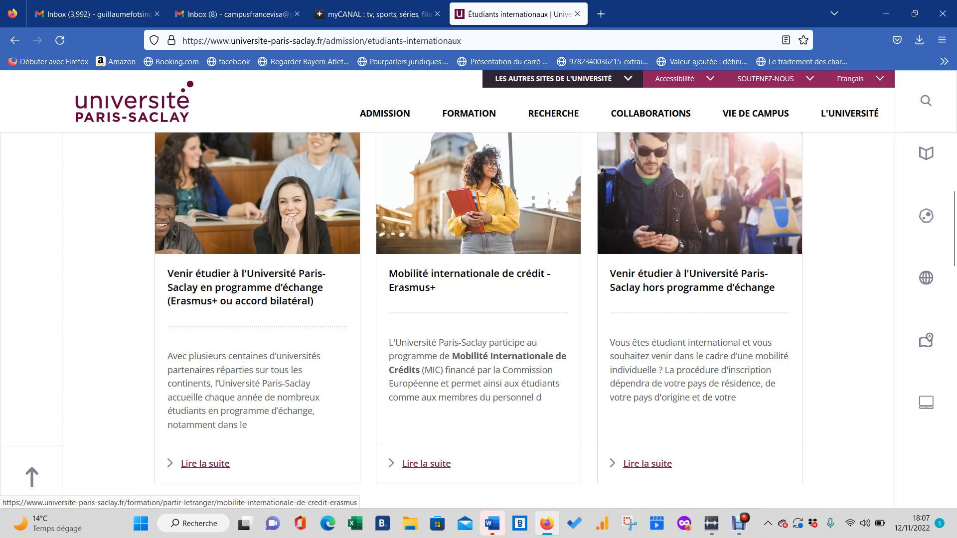
pyautogui.scroll(-7, 257, 299)
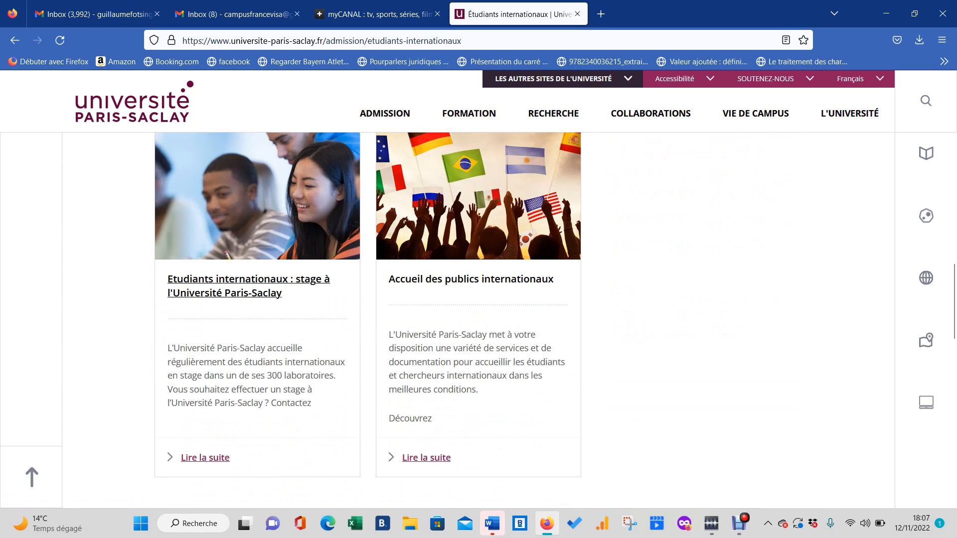
pyautogui.scroll(3, 471, 279)
pyautogui.scroll(3, 471, 454)
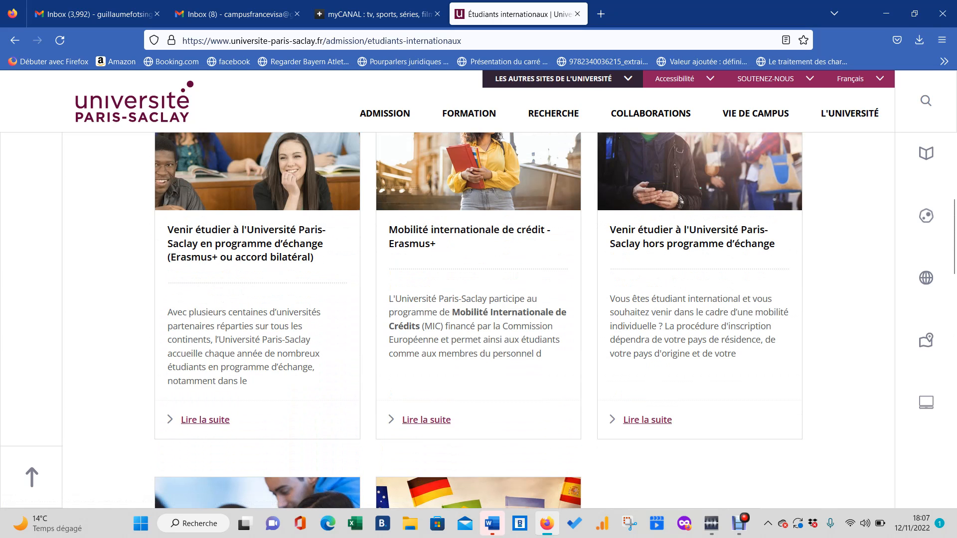
pyautogui.scroll(3, 693, 413)
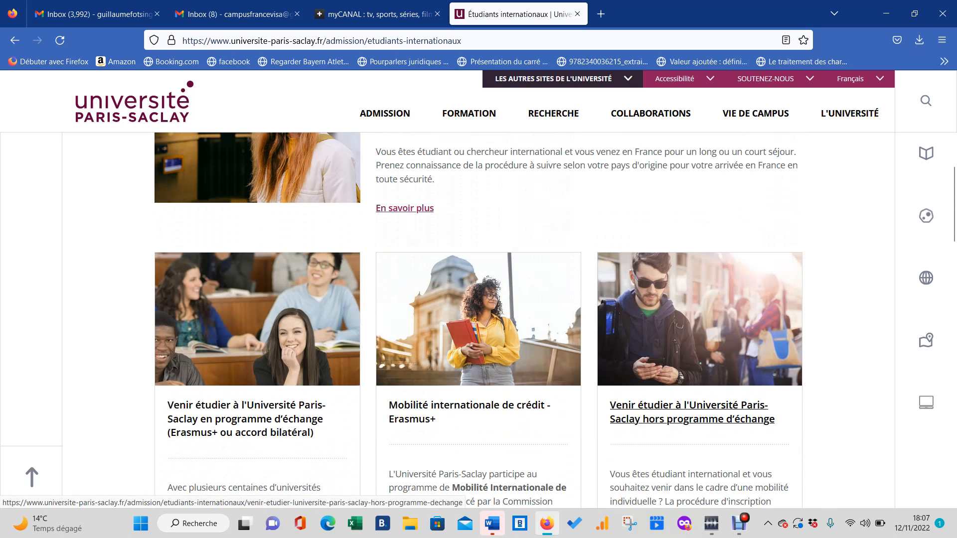
pyautogui.scroll(-2, 692, 413)
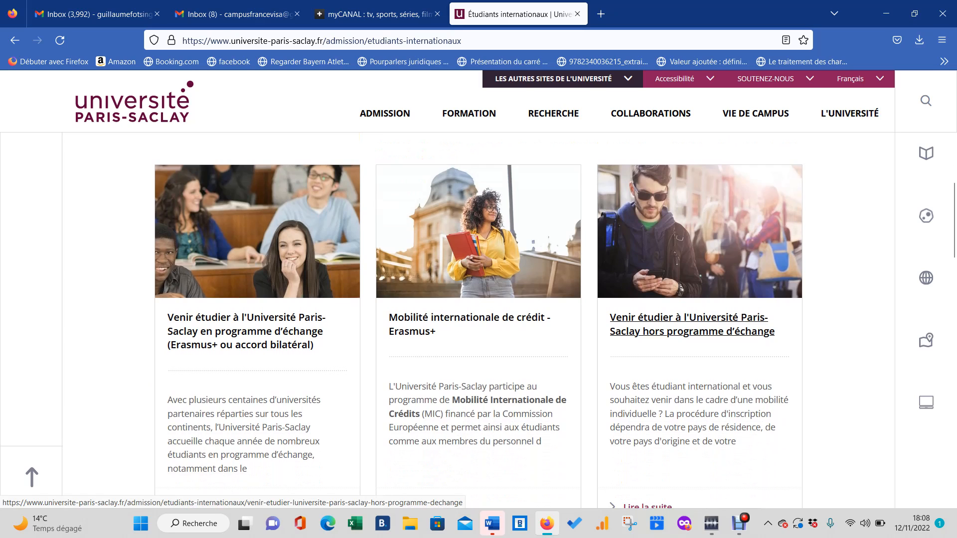
pyautogui.click(692, 325)
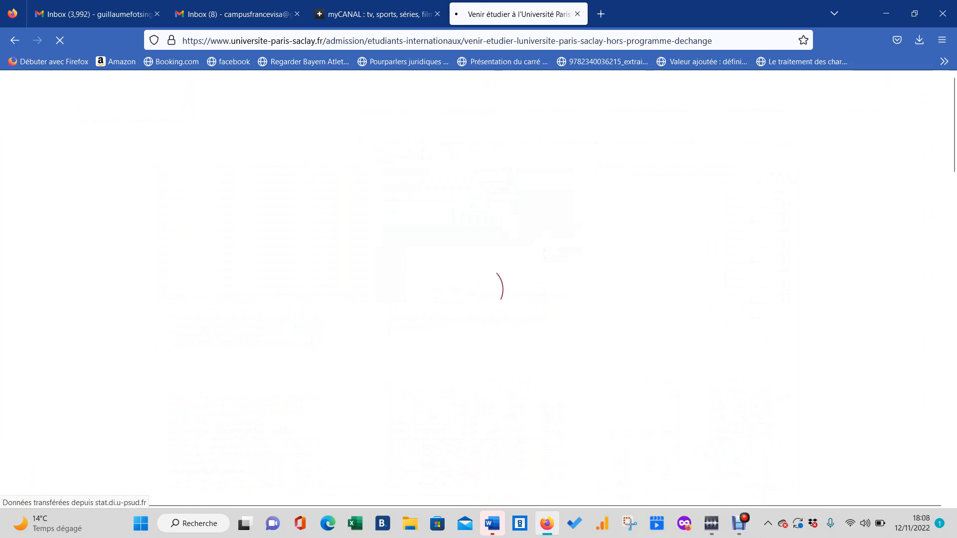
# Step: Scroll down to the premier cycle, master and doctorat Candidater cards
pyautogui.scroll(-7, 478, 305)
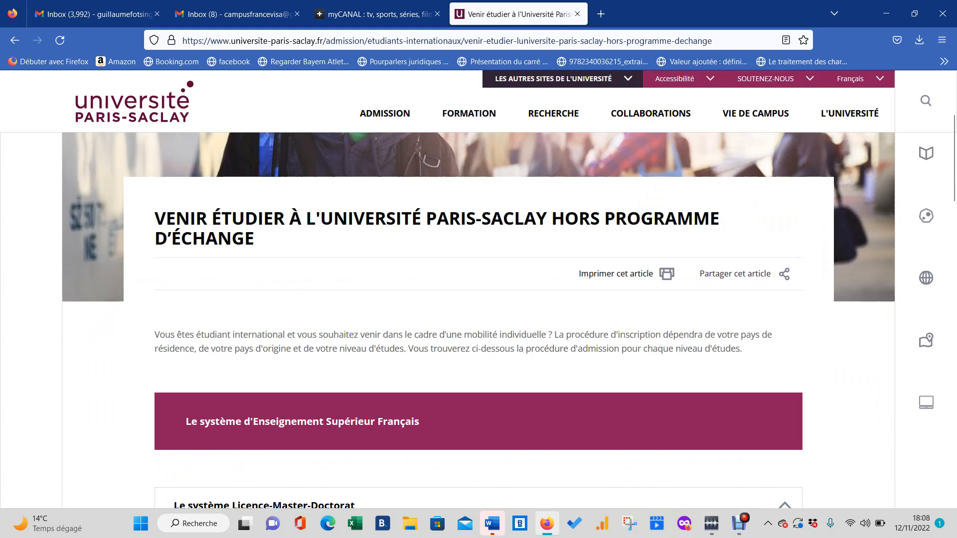
pyautogui.scroll(-1, 479, 320)
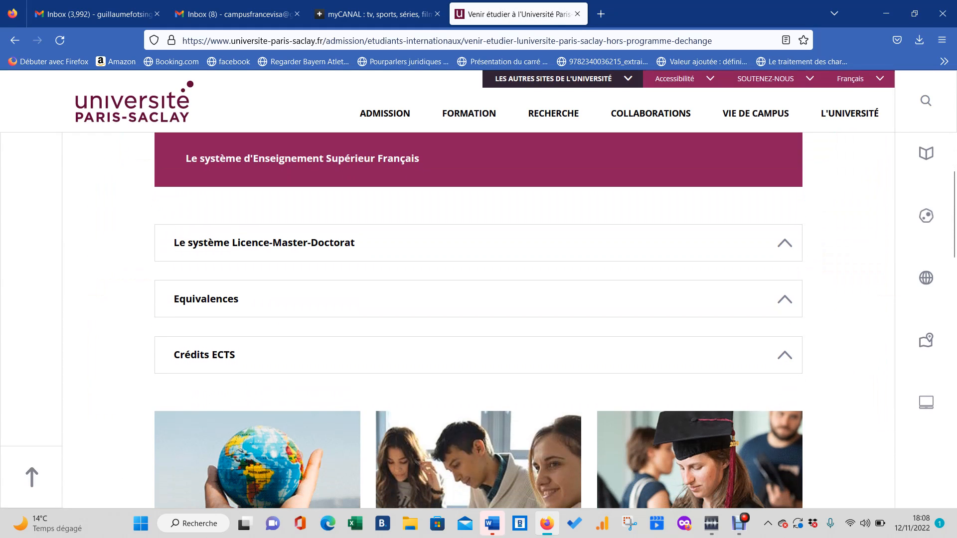
pyautogui.scroll(-3, 479, 319)
pyautogui.scroll(-9, 478, 320)
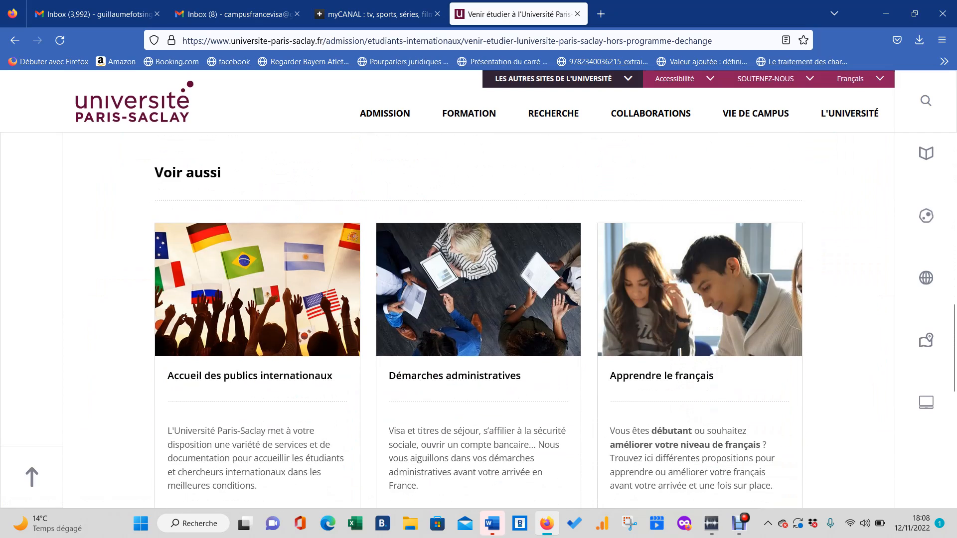
pyautogui.scroll(7, 479, 320)
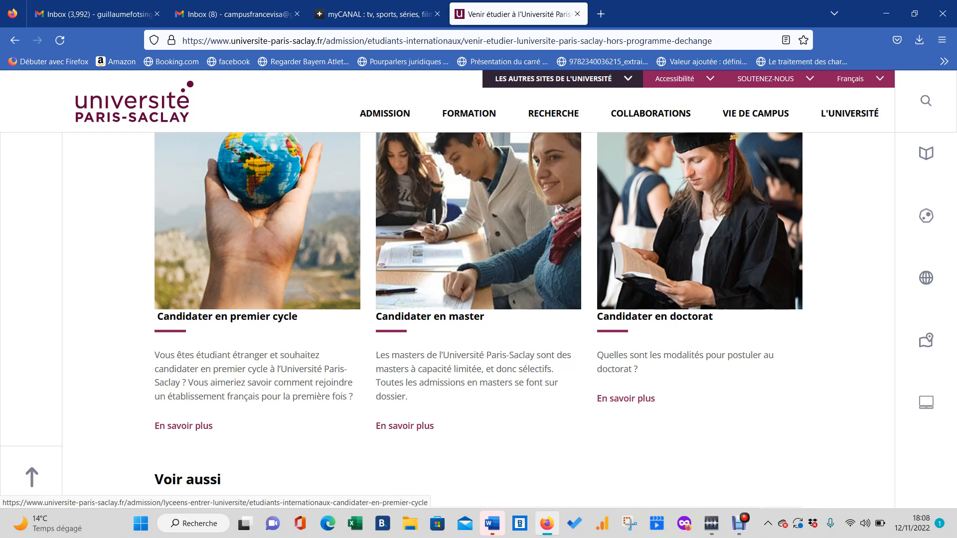
pyautogui.scroll(-3, 184, 425)
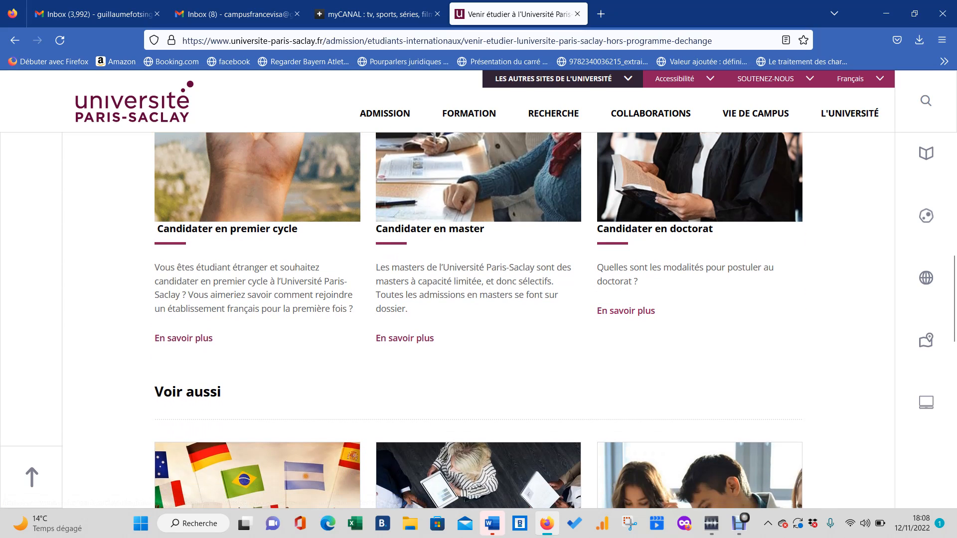
# Step: Open the Candidater en premier cycle page and read about droits d'inscription différenciés
pyautogui.click(183, 338)
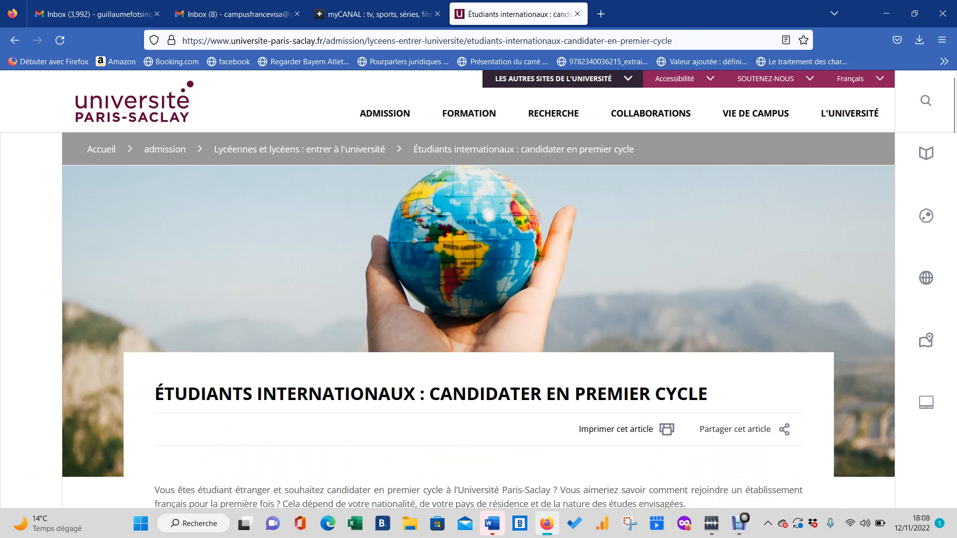
pyautogui.scroll(-3, 479, 319)
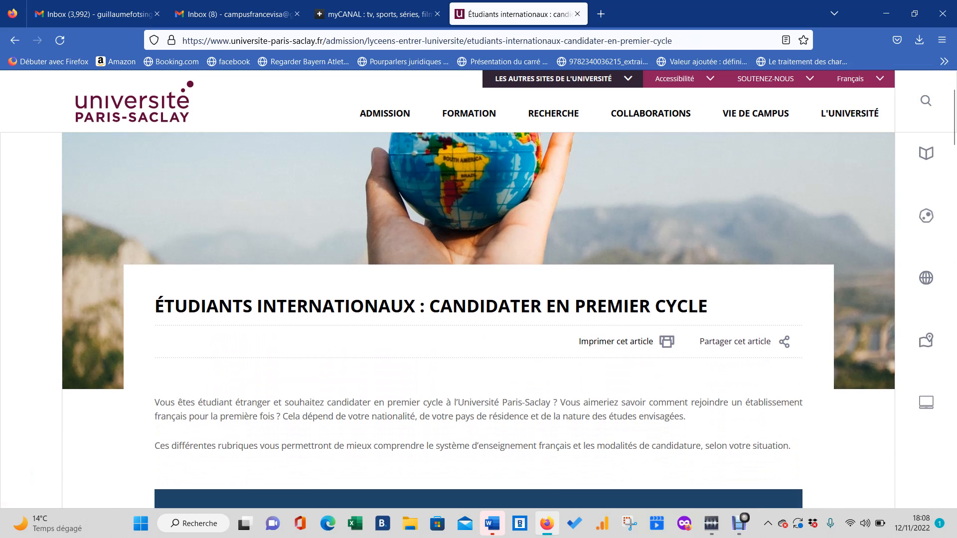
pyautogui.scroll(-8, 479, 319)
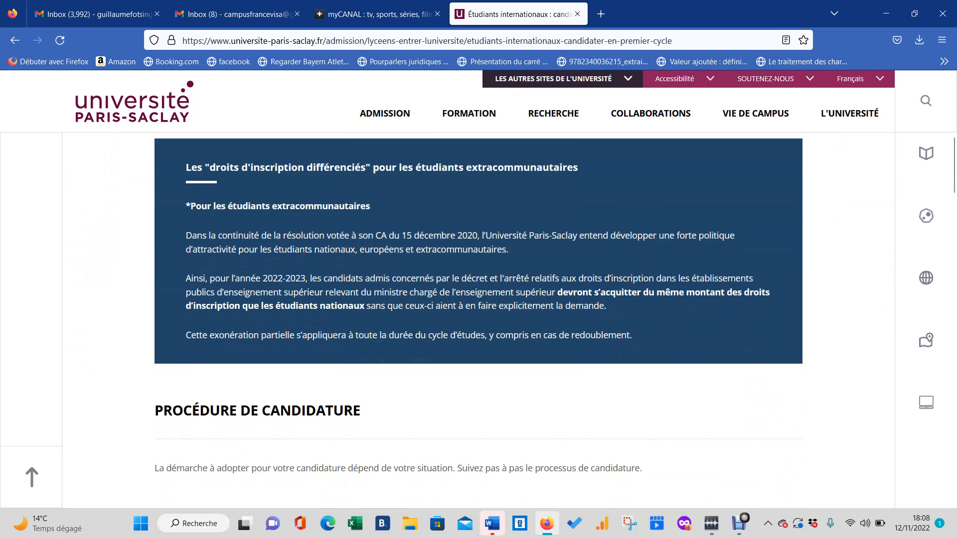
pyautogui.moveTo(209, 167); pyautogui.dragTo(361, 168)
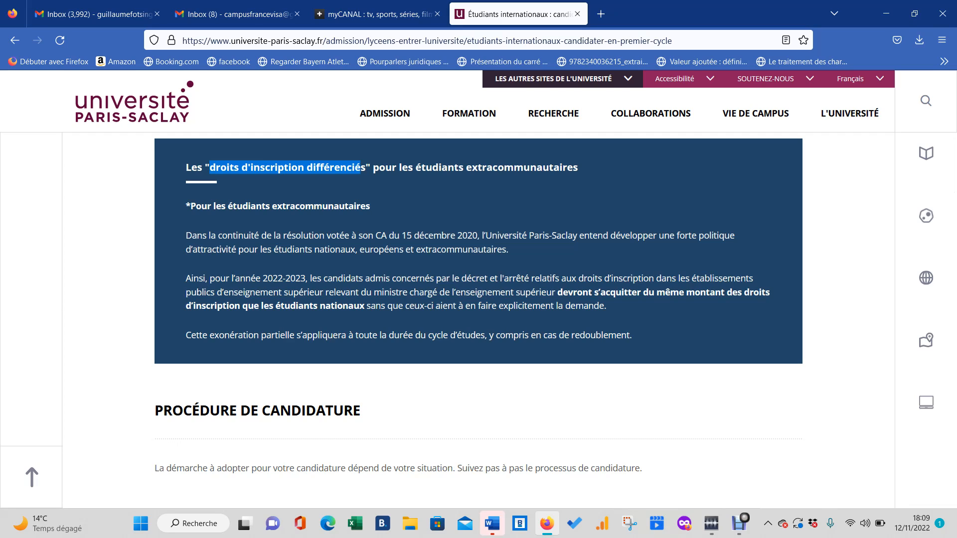
pyautogui.click(362, 170)
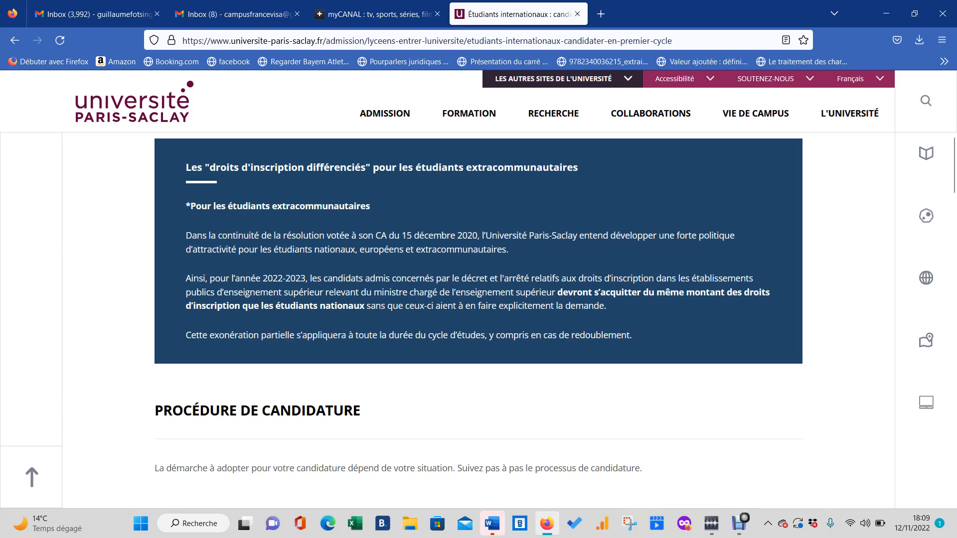
# Step: Scroll through the premier cycle page to the Etudes en France residency cases
pyautogui.scroll(-6, 478, 319)
pyautogui.scroll(-1, 478, 319)
pyautogui.scroll(3, 479, 319)
pyautogui.scroll(-1, 478, 318)
pyautogui.scroll(-1, 479, 319)
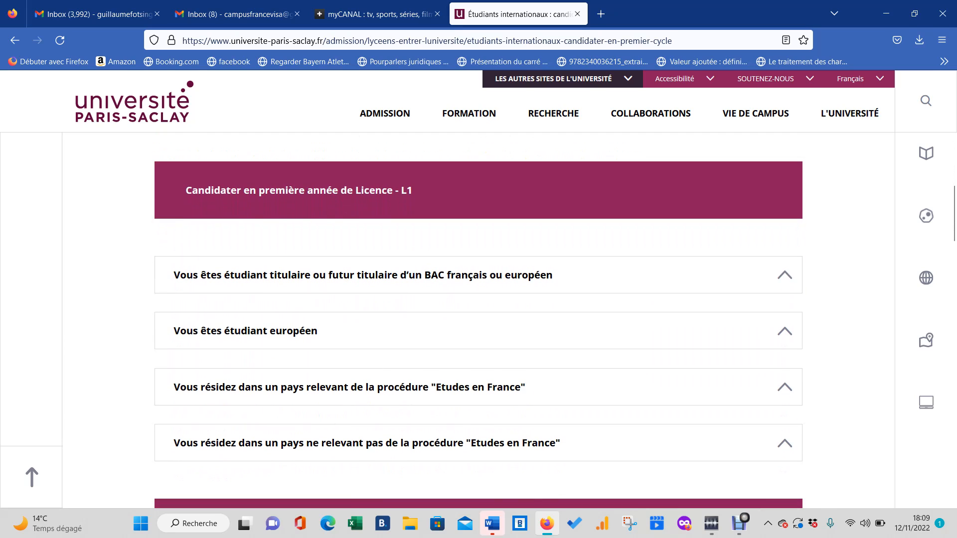
pyautogui.scroll(-3, 478, 319)
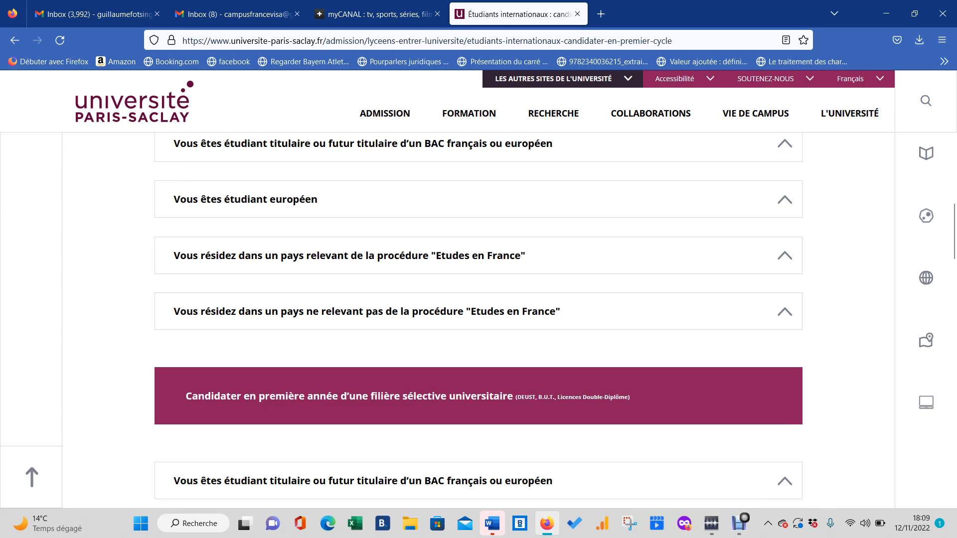
pyautogui.scroll(-2, 478, 319)
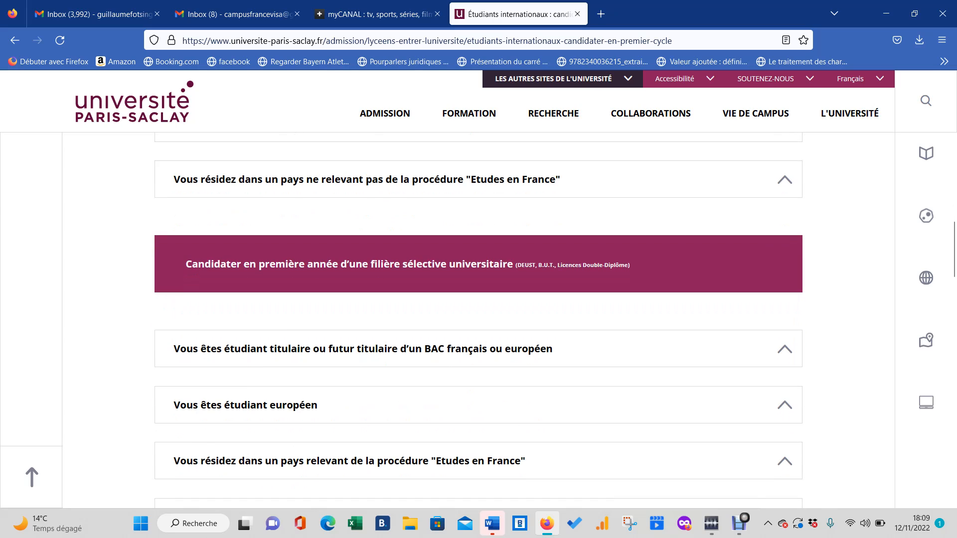
pyautogui.scroll(-1, 479, 319)
pyautogui.scroll(-2, 478, 319)
pyautogui.scroll(1, 478, 319)
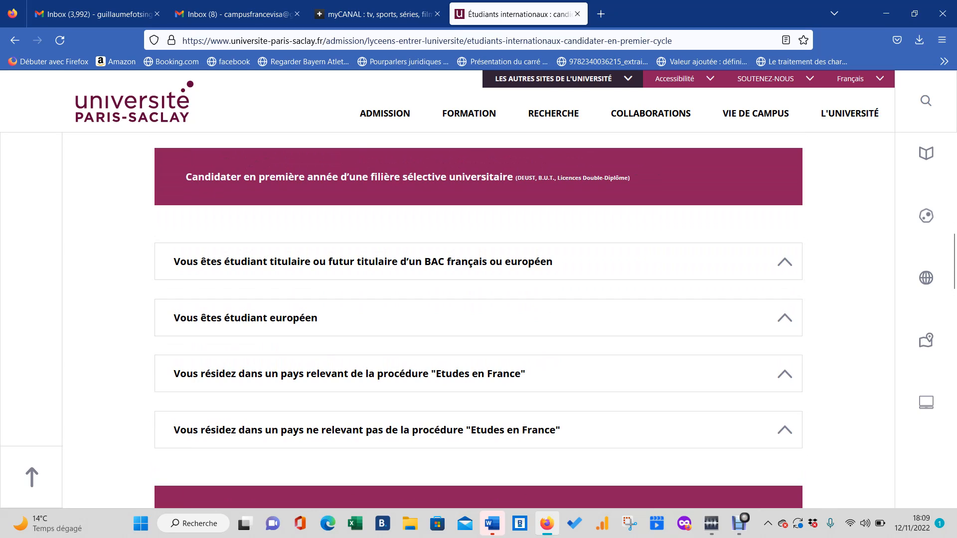
pyautogui.scroll(-5, 478, 319)
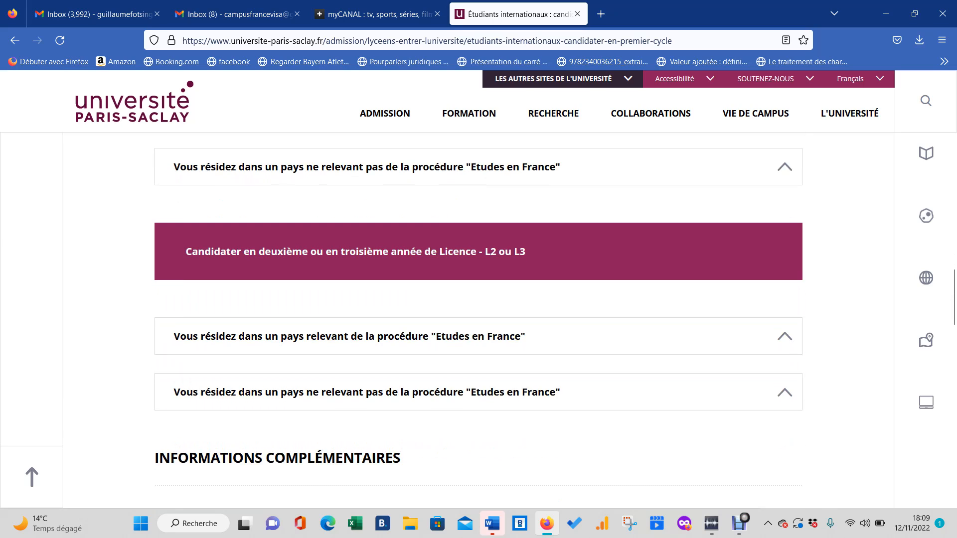
pyautogui.scroll(-1, 478, 319)
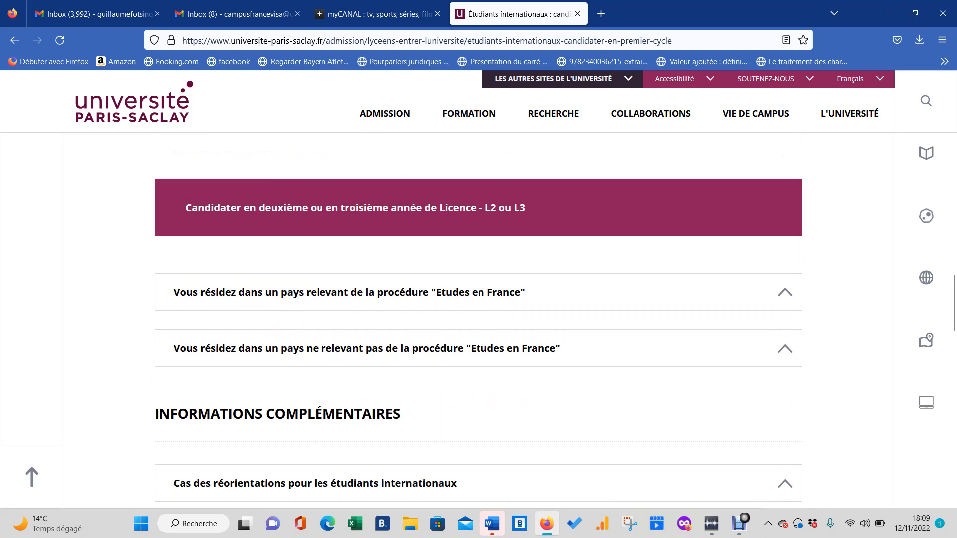
pyautogui.scroll(-8, 478, 319)
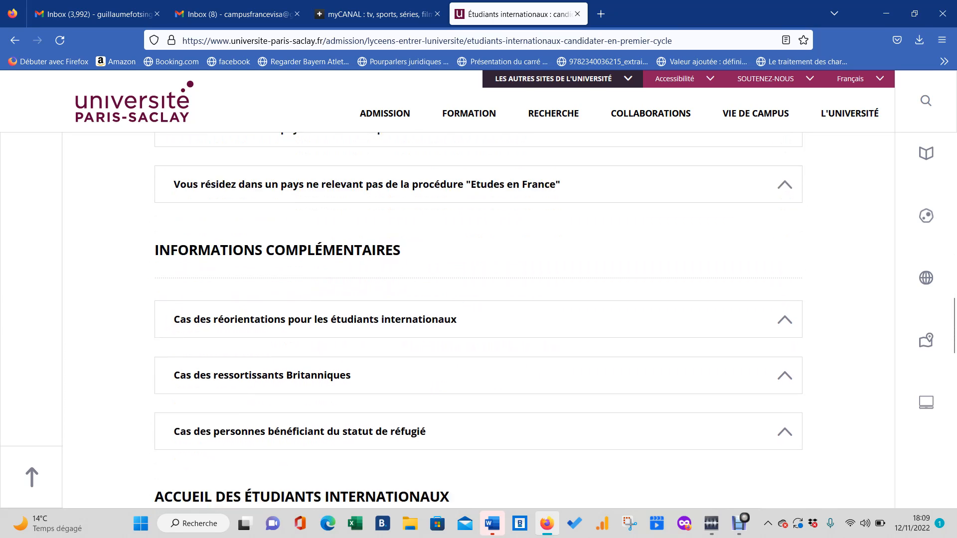
pyautogui.scroll(-3, 479, 319)
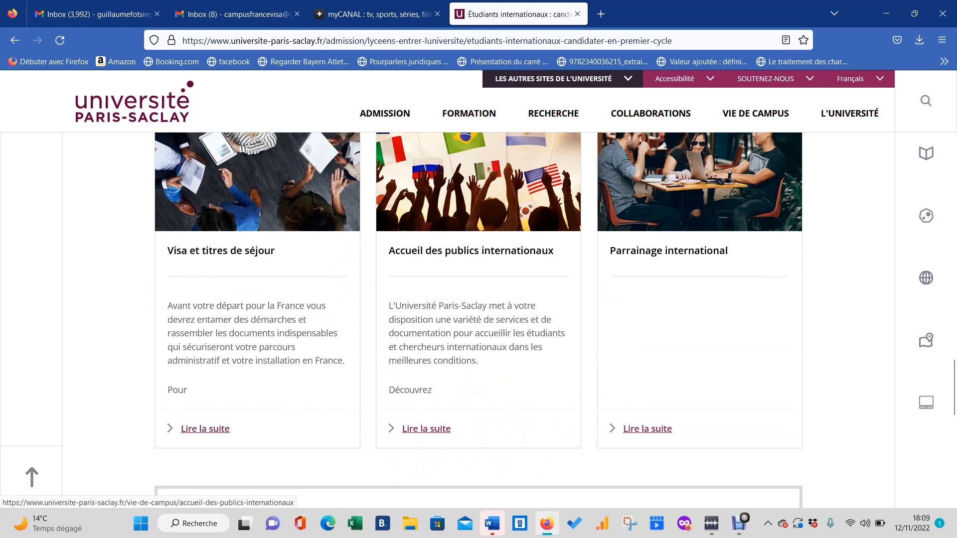
pyautogui.scroll(6, 479, 319)
pyautogui.scroll(3, 479, 319)
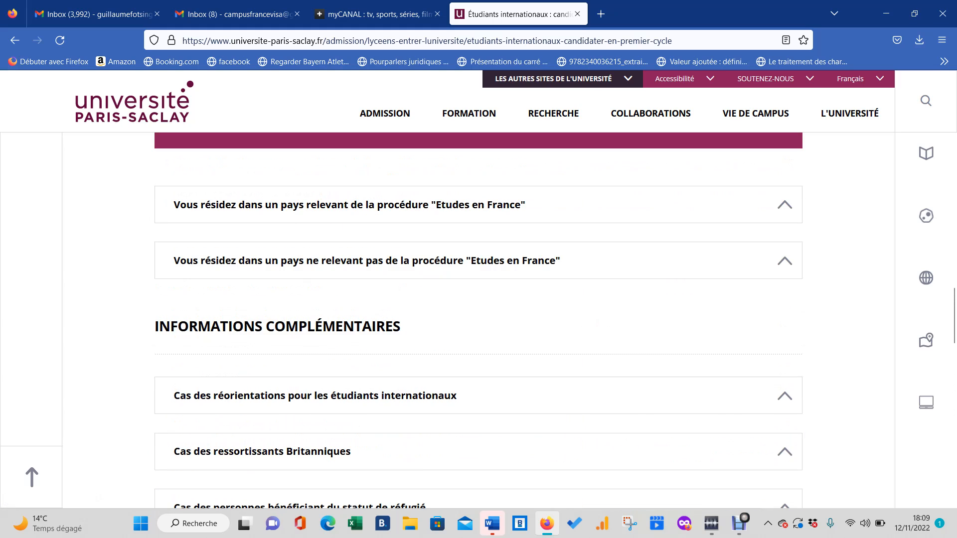
pyautogui.scroll(3, 478, 319)
pyautogui.scroll(4, 479, 319)
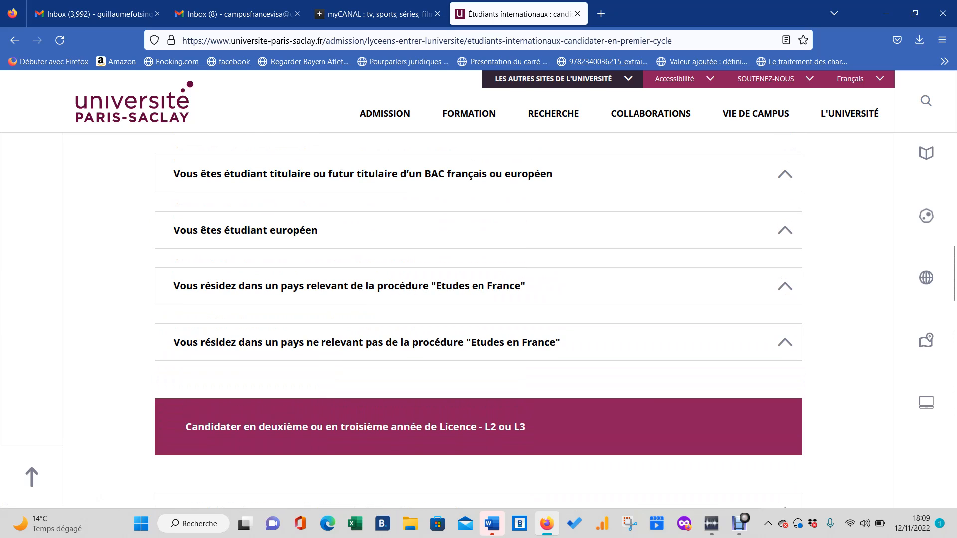
pyautogui.scroll(-6, 478, 319)
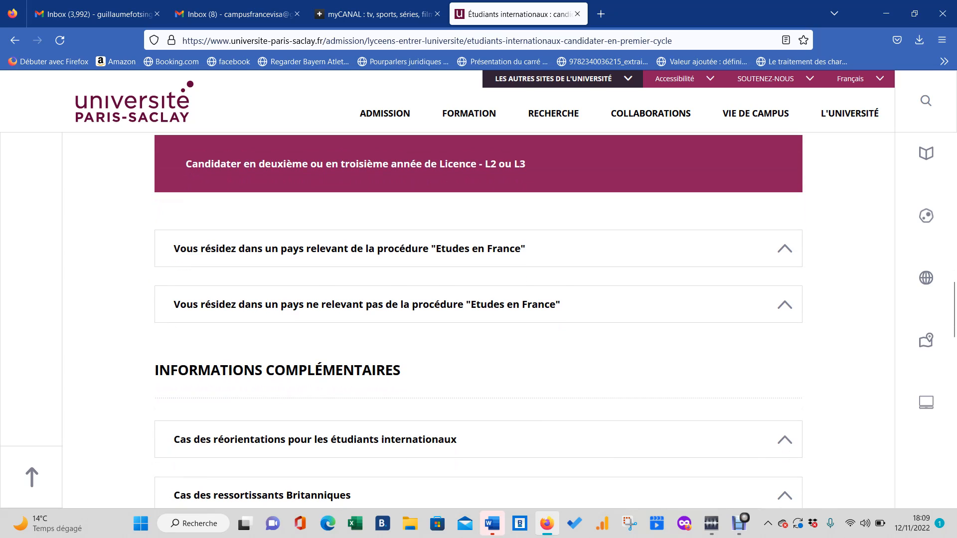
# Step: Expand the Etudes en France residency section and scroll to the eCandidat button and PDF guides
pyautogui.click(785, 248)
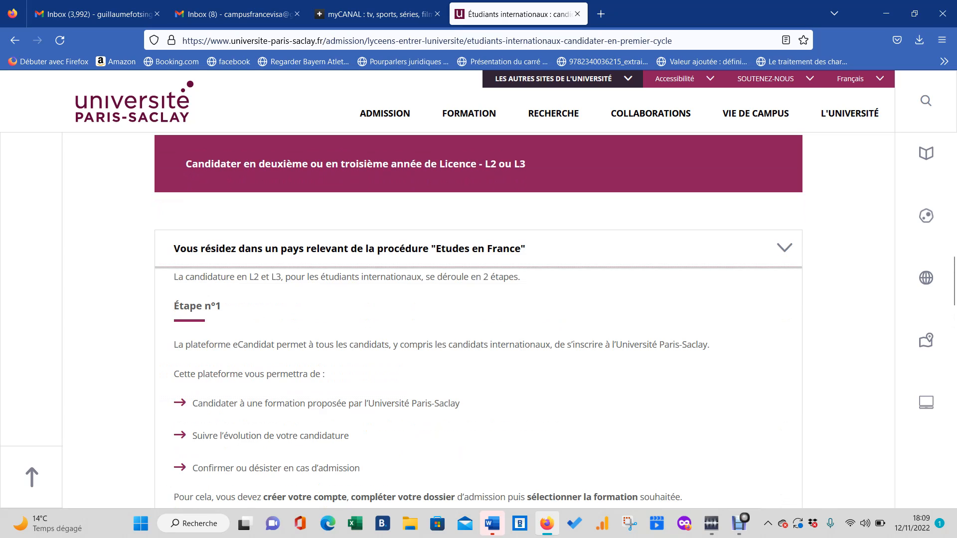
pyautogui.scroll(-2, 478, 320)
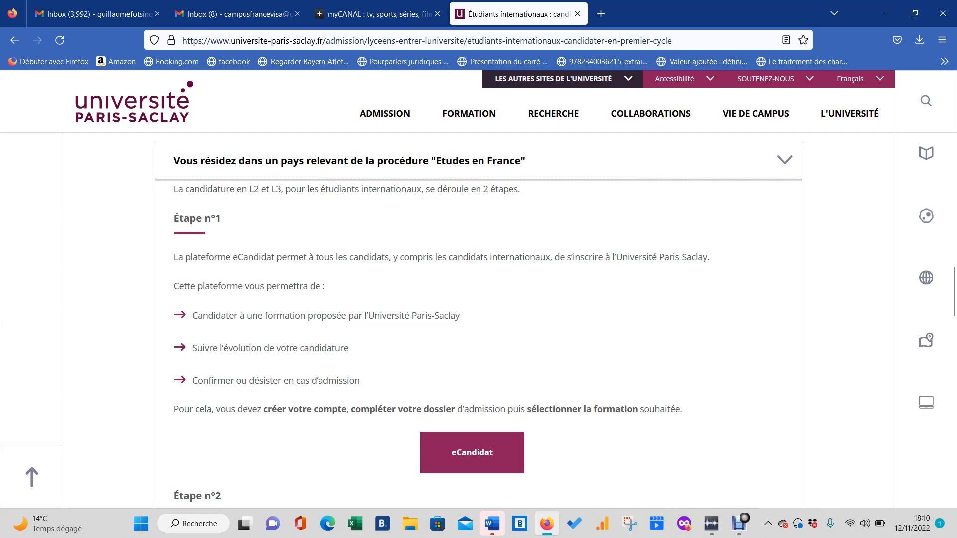
pyautogui.scroll(-1, 478, 327)
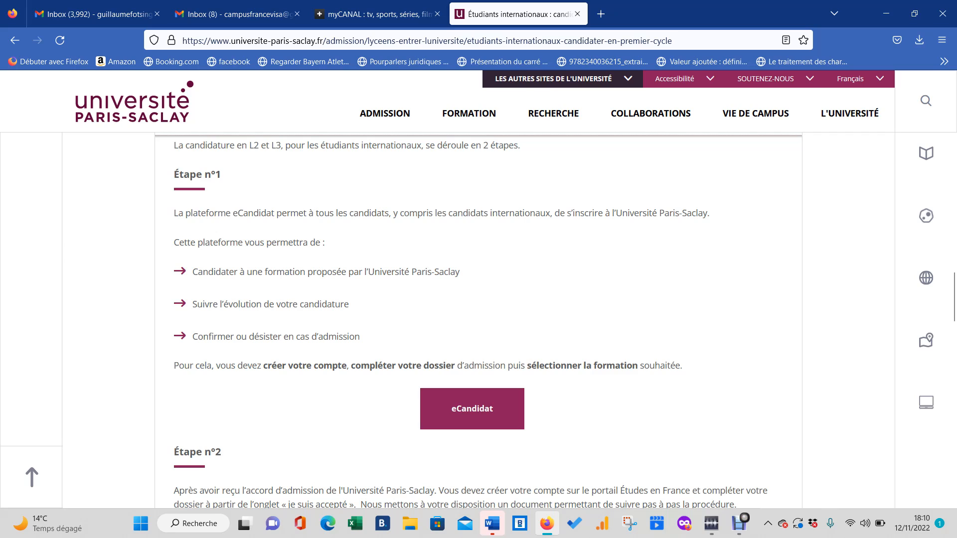
pyautogui.scroll(-3, 478, 320)
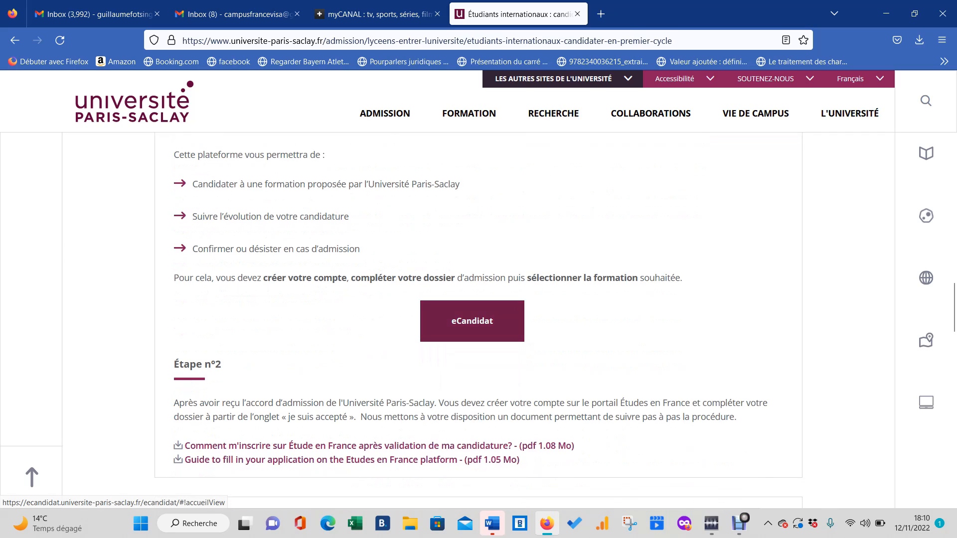
# Step: Open eCandidat and start account creation for applicants outside Université Paris-Saclay components
pyautogui.click(472, 321)
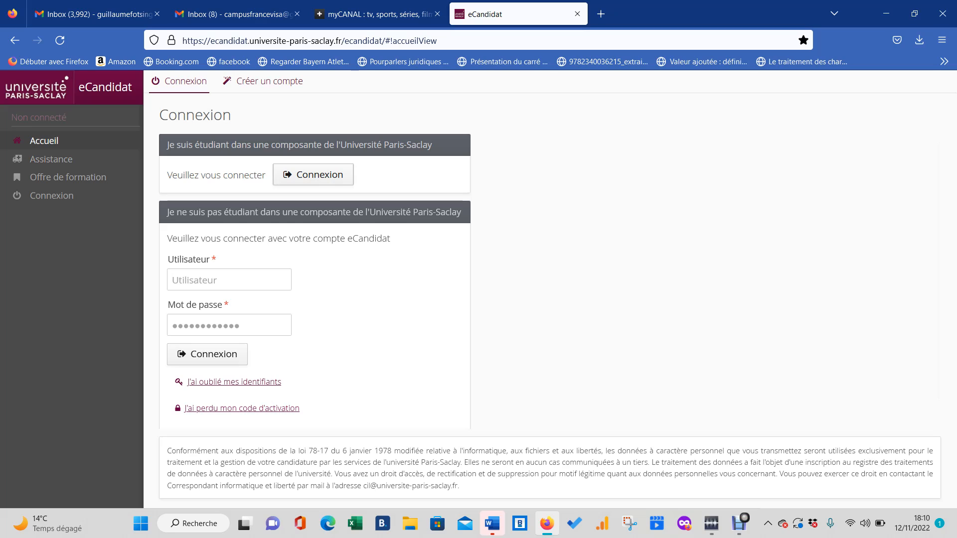
pyautogui.click(270, 81)
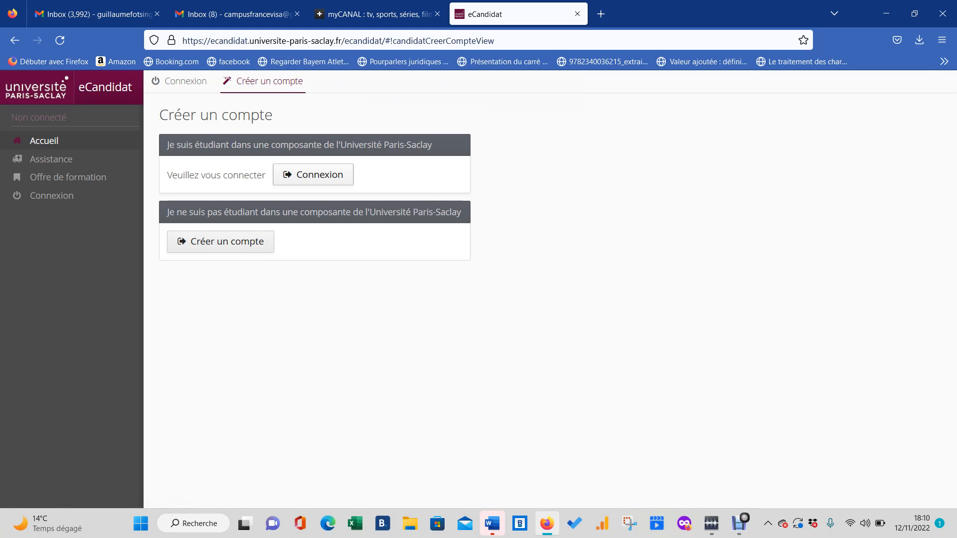
pyautogui.click(220, 242)
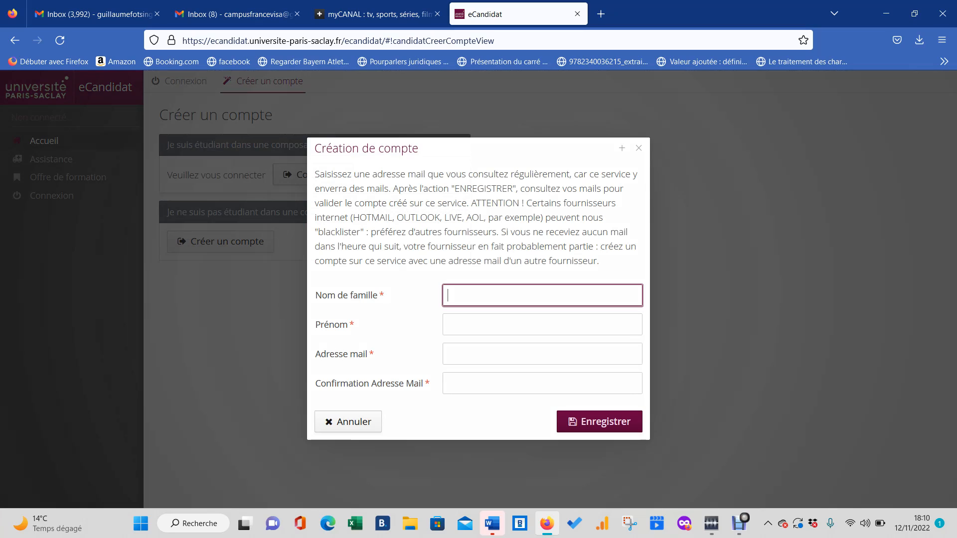
# Step: Enter the candidate's surname, first name and e-mail address in the account form
pyautogui.write('B')
pyautogui.press('BackSpace')
pyautogui.press('Tab')
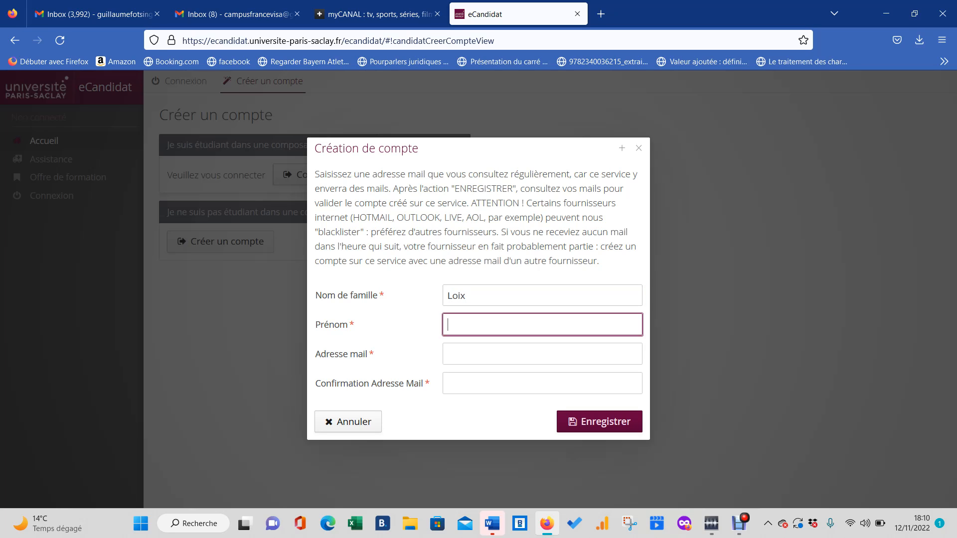
pyautogui.press('Tab')
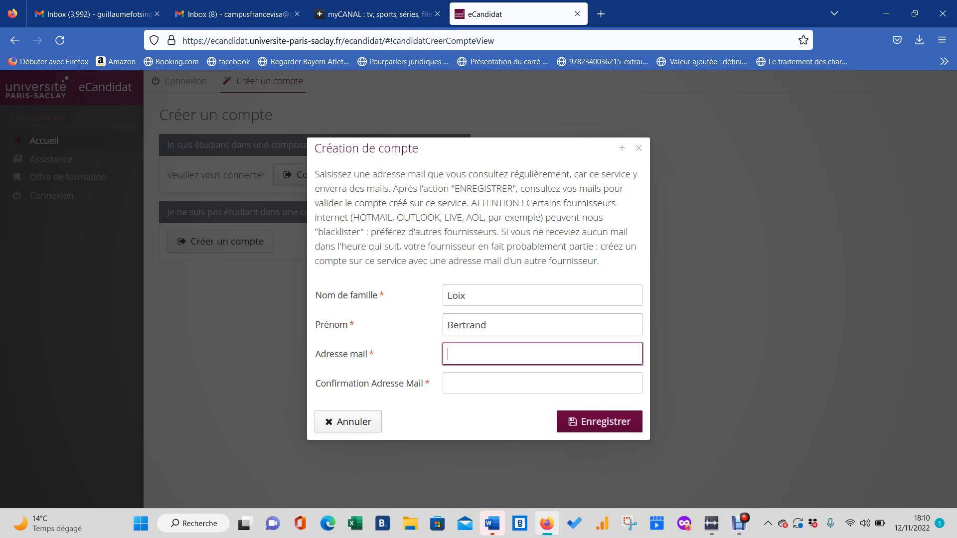
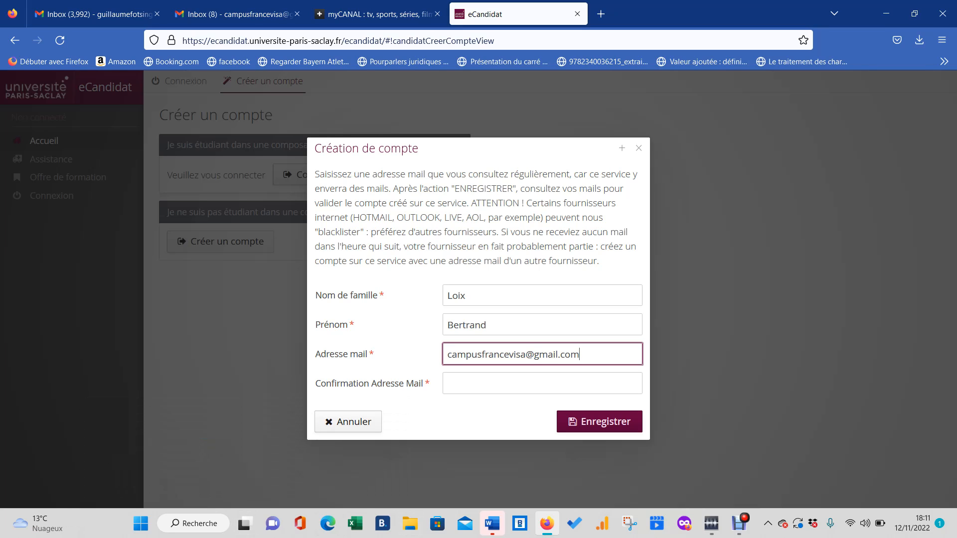
# Step: Paste the e-mail address into the confirmation field and save the new account
pyautogui.moveTo(580, 355); pyautogui.dragTo(446, 355)
pyautogui.hotkey('ctrl', 'c')
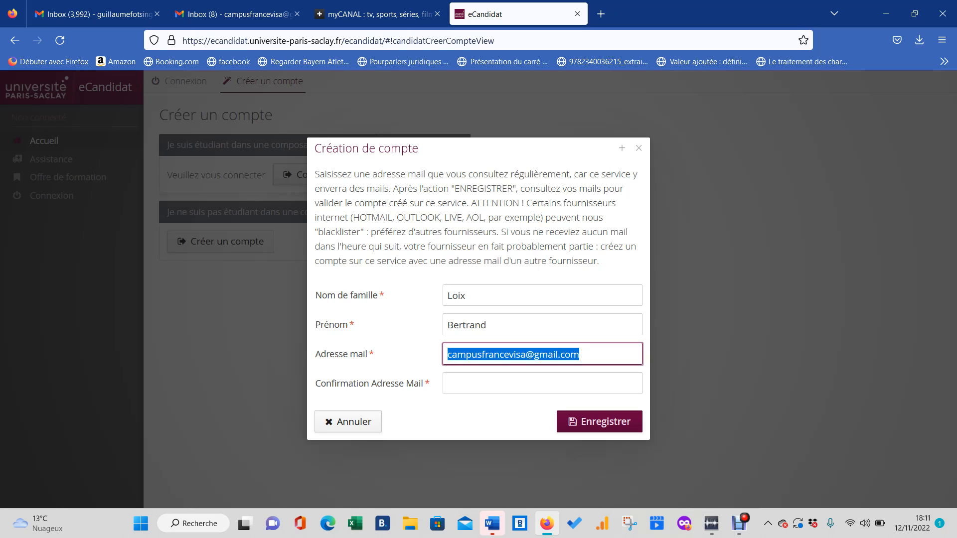
pyautogui.click(456, 383)
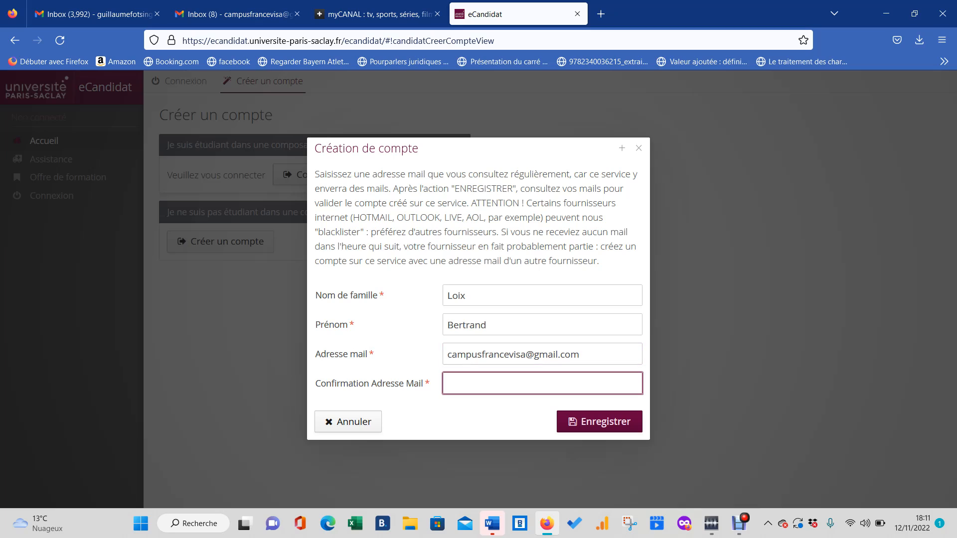
pyautogui.hotkey('ctrl', 'v')
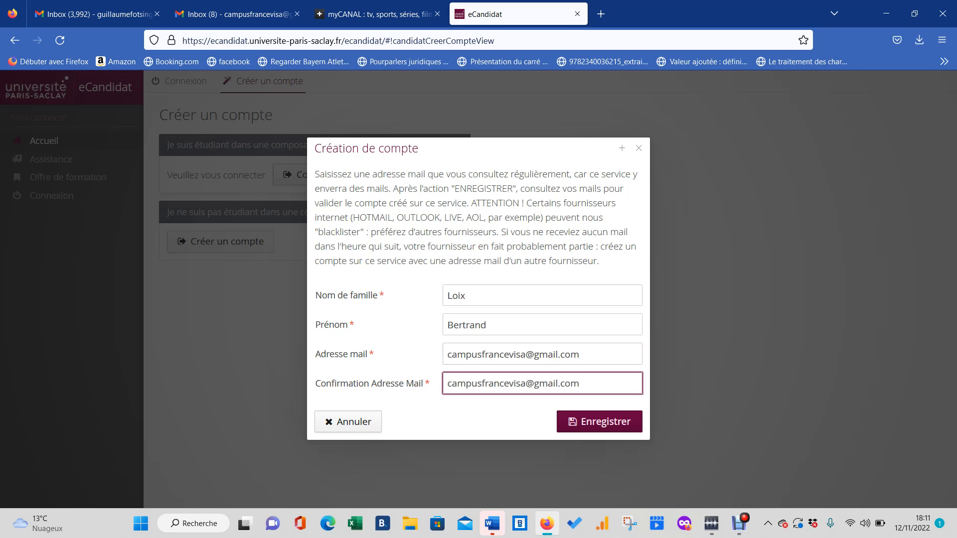
pyautogui.click(599, 421)
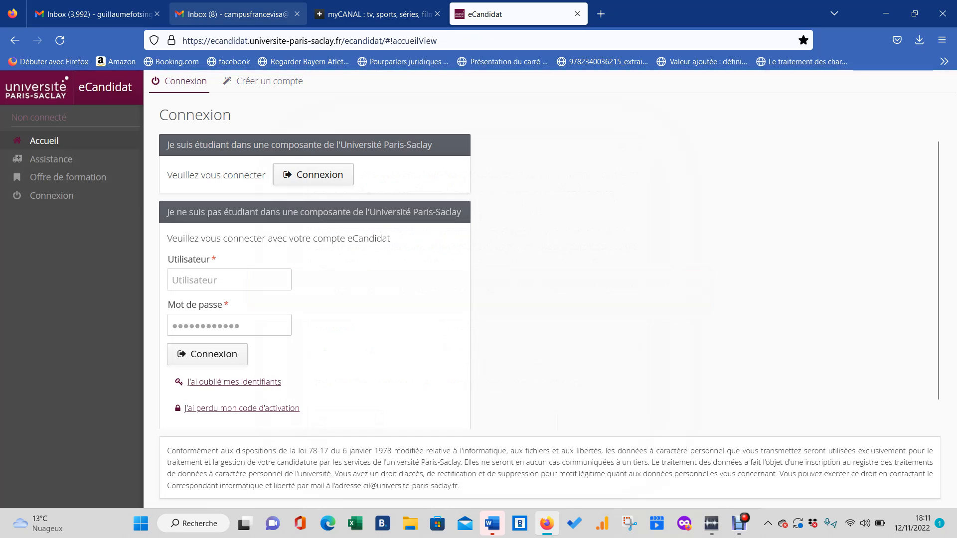
pyautogui.click(233, 14)
# Step: Refresh Gmail, open the 'Création de votre compte eCandidat' e-mail and follow its validation link
pyautogui.click(213, 126)
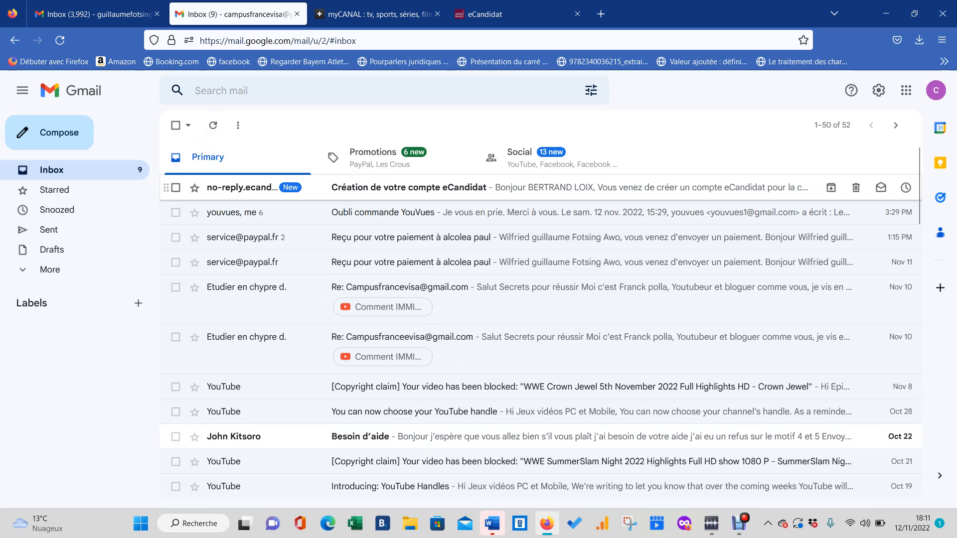
pyautogui.click(409, 187)
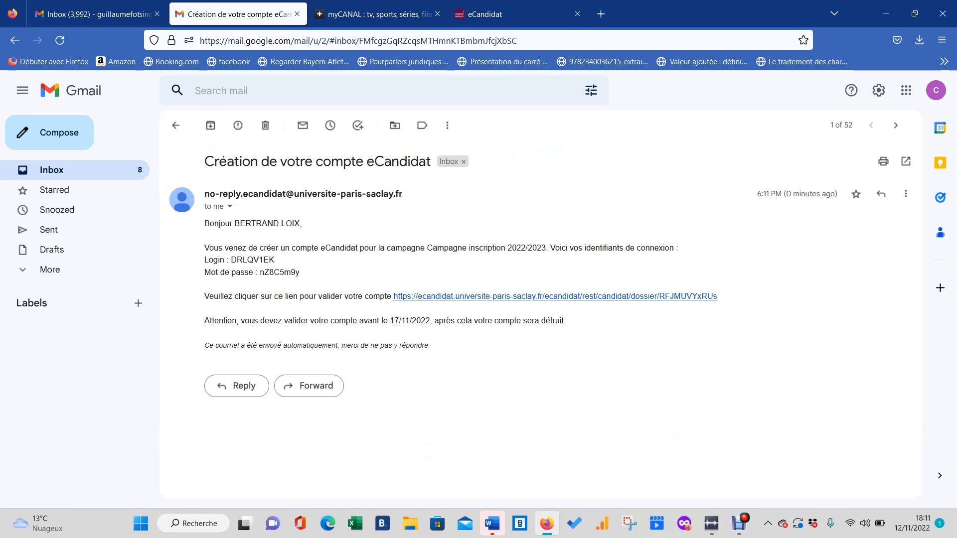
pyautogui.click(548, 296)
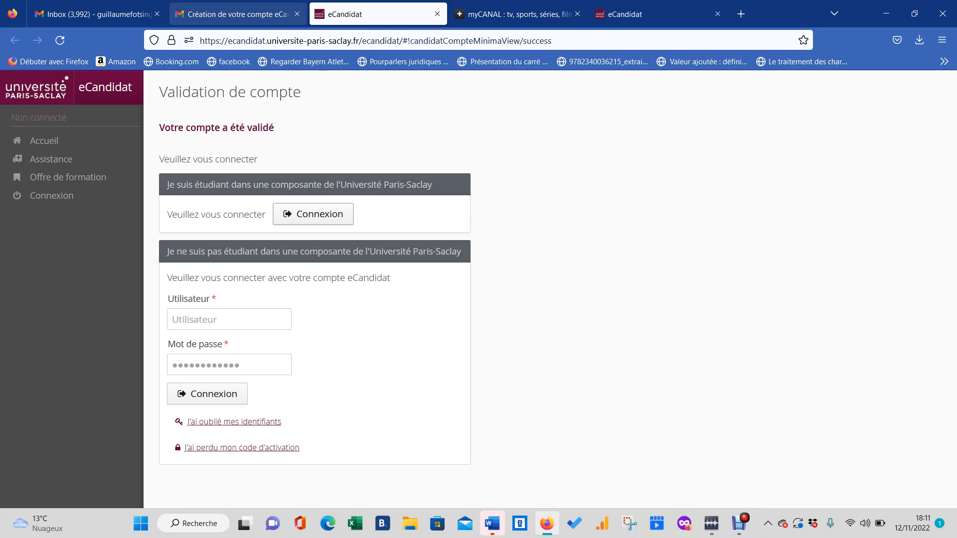
# Step: Return to the Gmail message holding the eCandidat login identifier and password
pyautogui.click(234, 14)
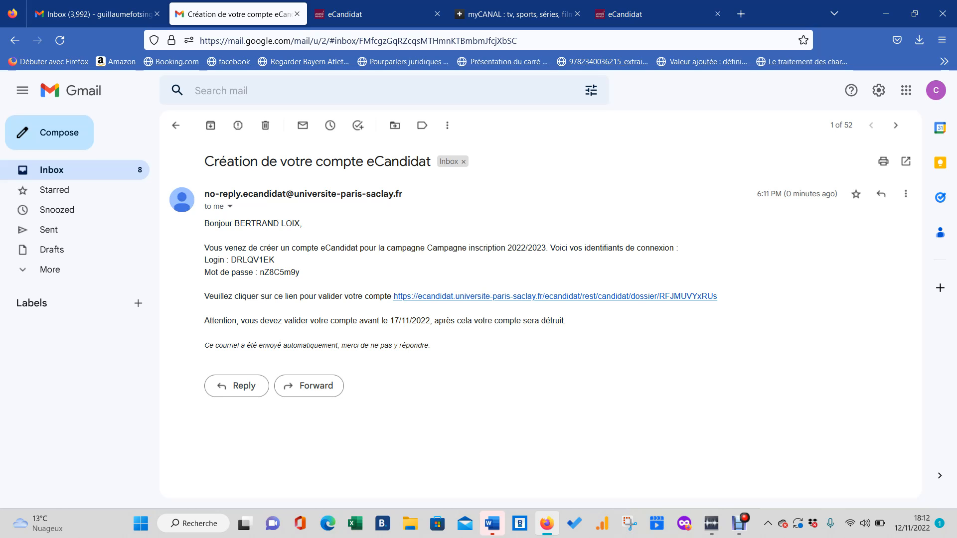
# Step: Star the eCandidat account-creation e-mail and check it under Starred
pyautogui.click(175, 125)
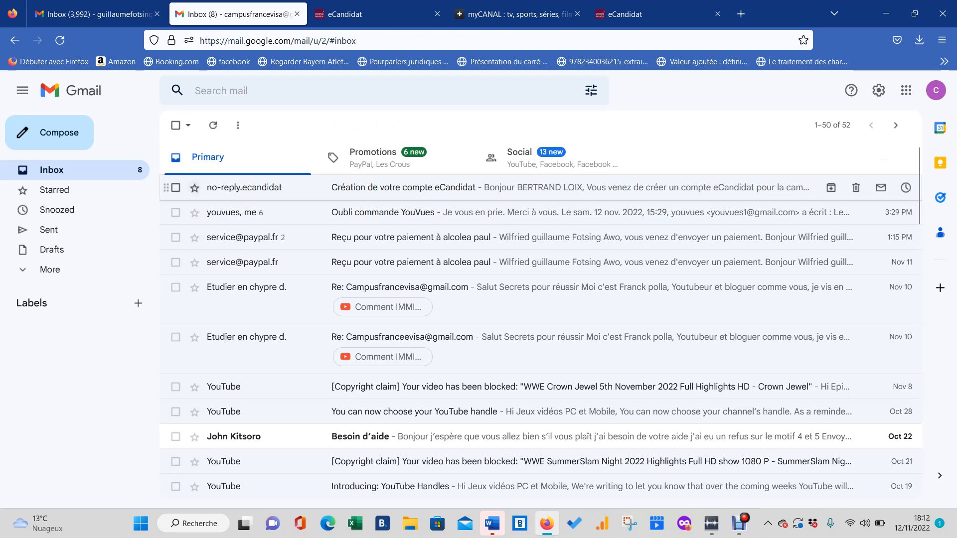
pyautogui.click(194, 188)
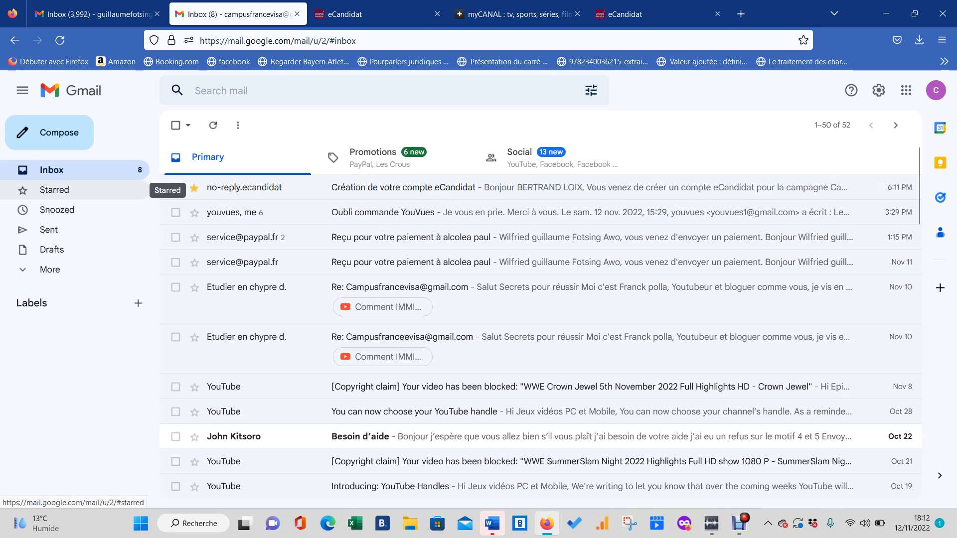
pyautogui.click(55, 190)
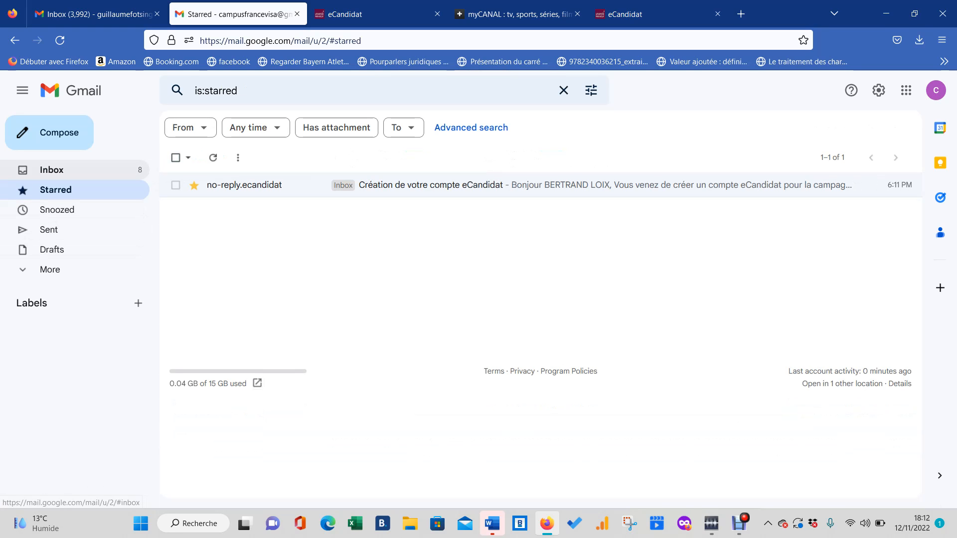
pyautogui.click(51, 170)
# Step: Reopen the account e-mail, select the login identifier and return to the eCandidat validation page
pyautogui.click(398, 207)
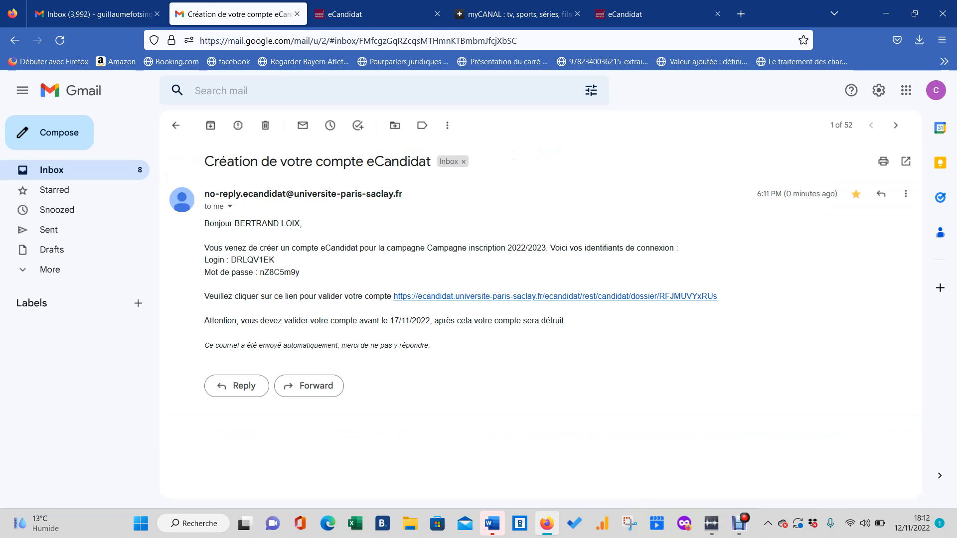
pyautogui.moveTo(275, 260); pyautogui.dragTo(231, 259)
pyautogui.hotkey('ctrl', 'c')
pyautogui.click(375, 14)
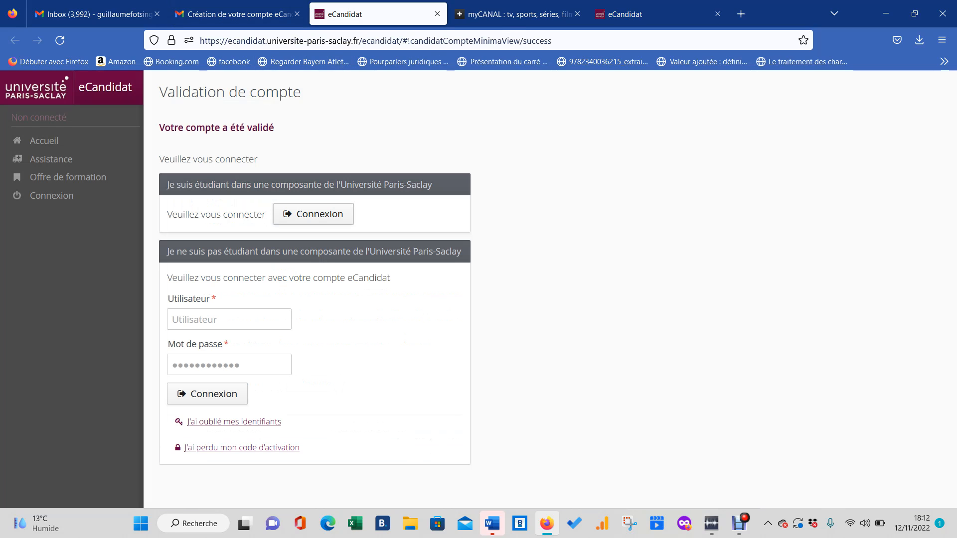
# Step: Log in to eCandidat with the login and password copied from the account e-mail
pyautogui.click(229, 319)
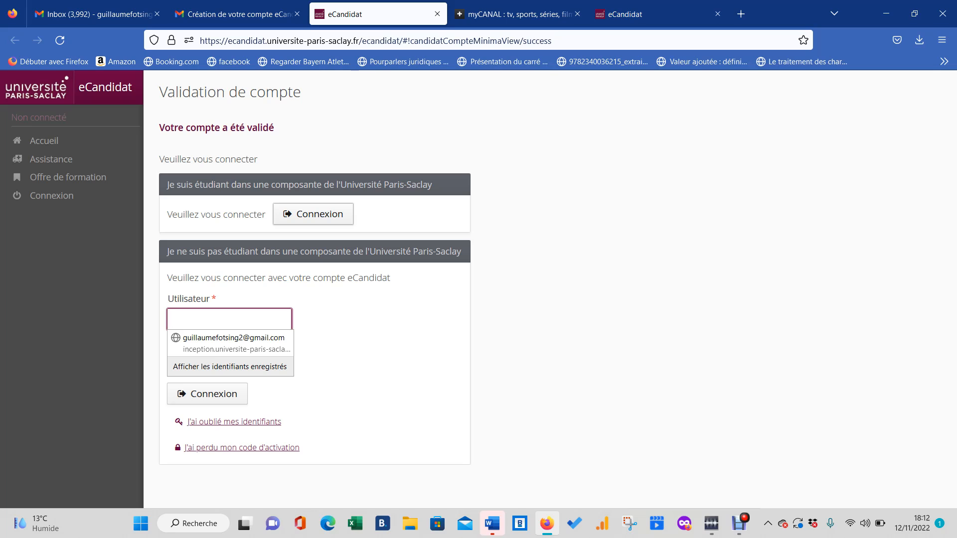
pyautogui.hotkey('ctrl', 'v')
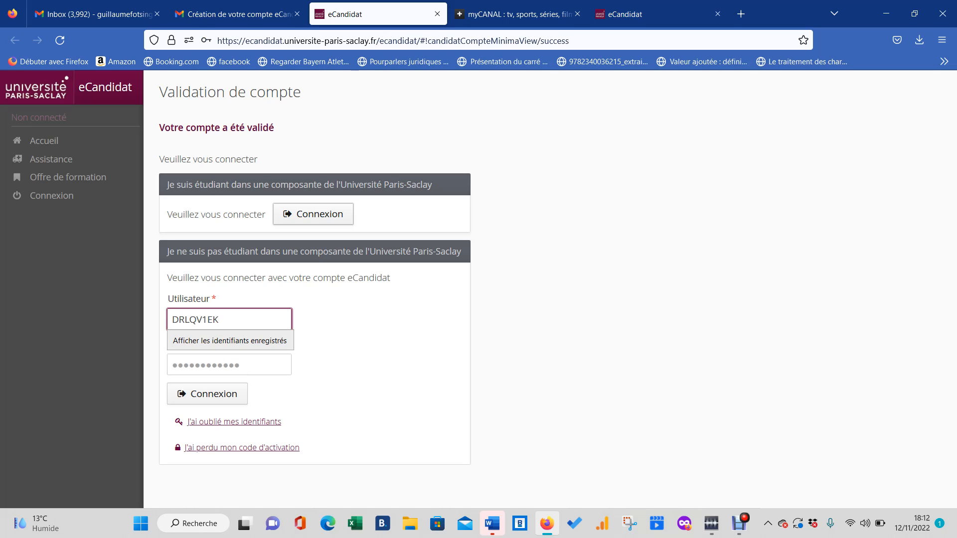
pyautogui.click(229, 365)
pyautogui.click(238, 14)
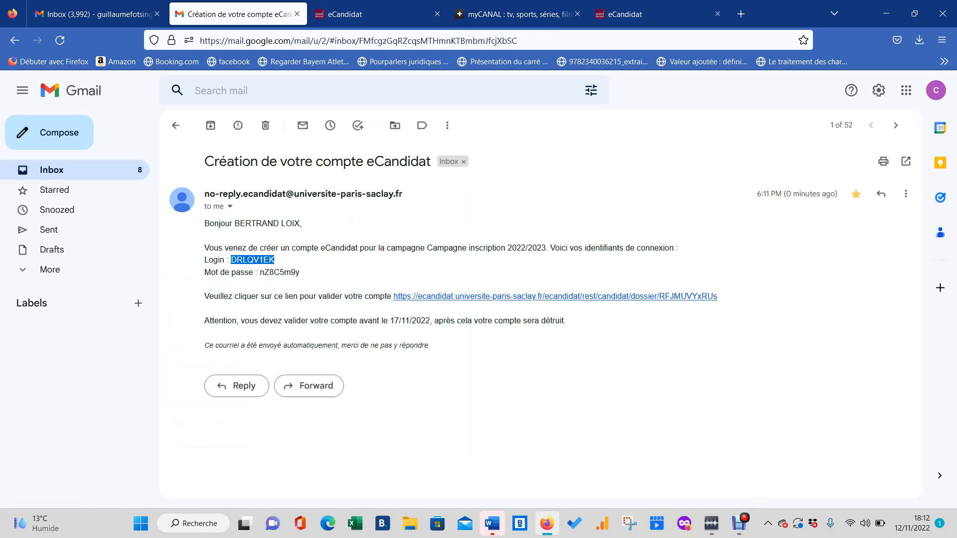
pyautogui.moveTo(300, 272); pyautogui.dragTo(257, 272)
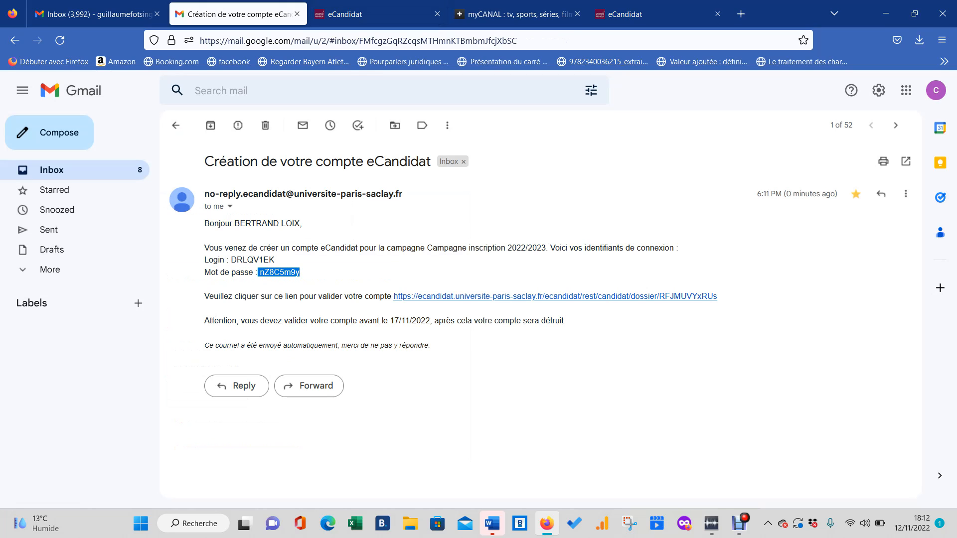
pyautogui.doubleClick(280, 272)
pyautogui.click(371, 14)
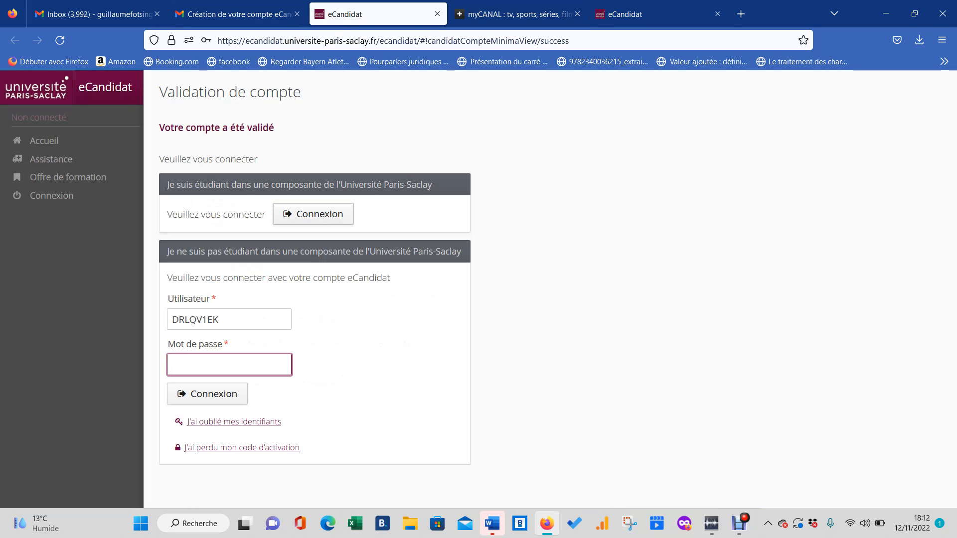
pyautogui.hotkey('ctrl', 'v')
pyautogui.press('Return')
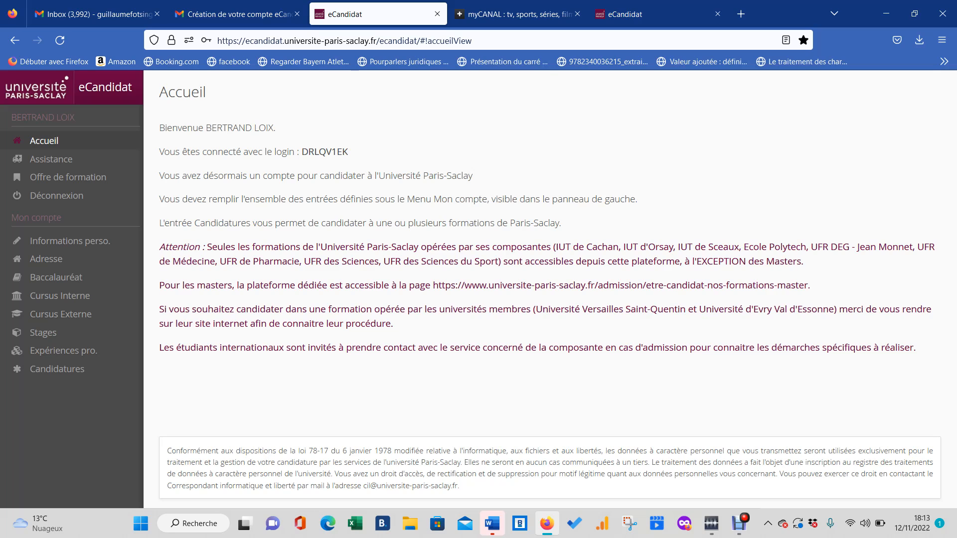
# Step: Open the personal-information editor, choose CAMEROUNAIS(E) as nationality, leave the INE empty and continue
pyautogui.click(70, 241)
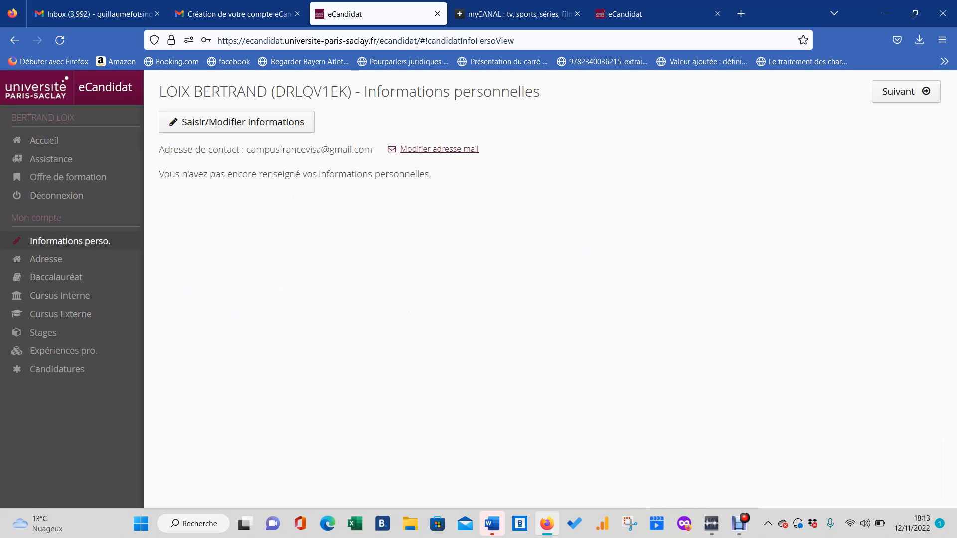
pyautogui.click(237, 122)
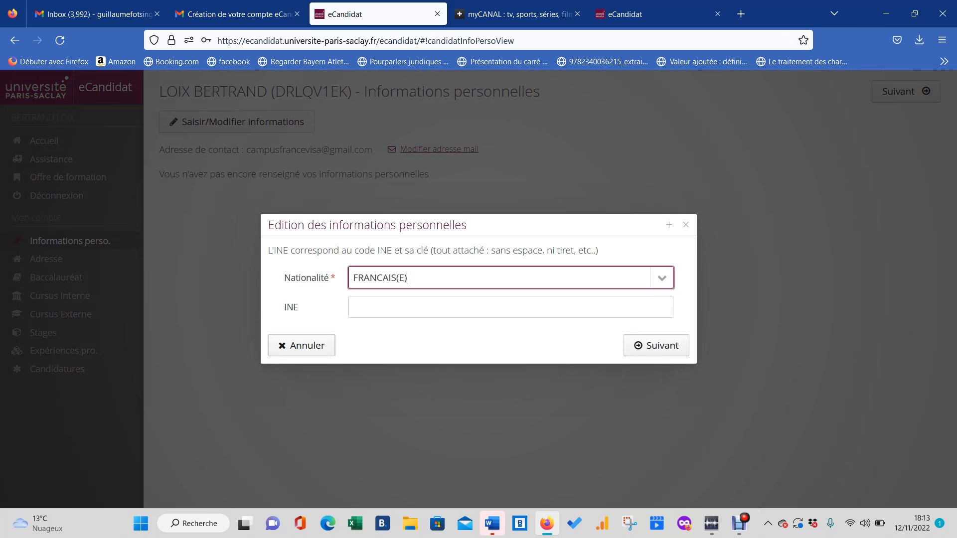
pyautogui.click(662, 278)
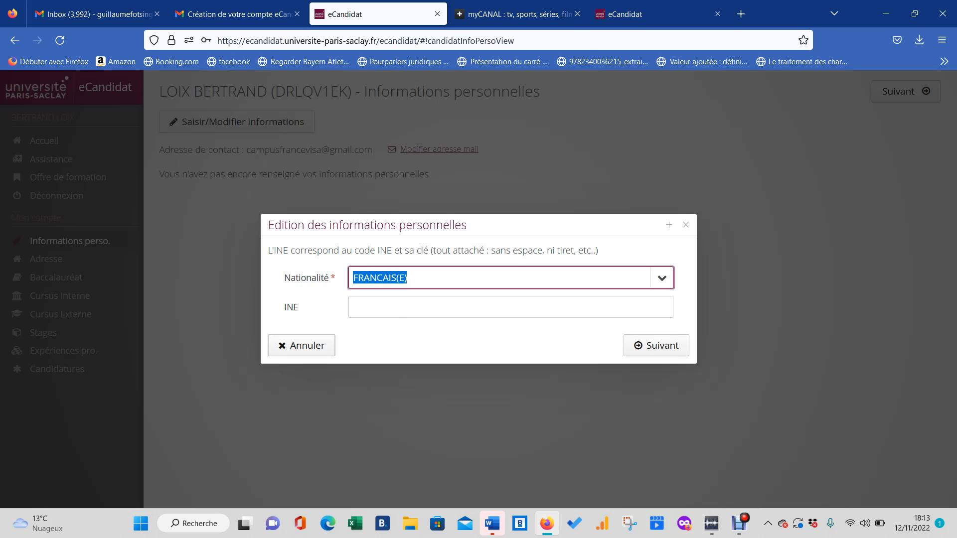
pyautogui.press('Down')
pyautogui.press('Down')
pyautogui.press('Down')
pyautogui.press('Down')
pyautogui.press('Down')
pyautogui.press('Down')
pyautogui.press('Down')
pyautogui.press('Down')
pyautogui.press('Down')
pyautogui.press('Down')
pyautogui.press('Down')
pyautogui.press('Down')
pyautogui.press('Down')
pyautogui.press('Down')
pyautogui.press('Down')
pyautogui.press('Down')
pyautogui.press('Down')
pyautogui.press('Down')
pyautogui.press('Down')
pyautogui.press('Down')
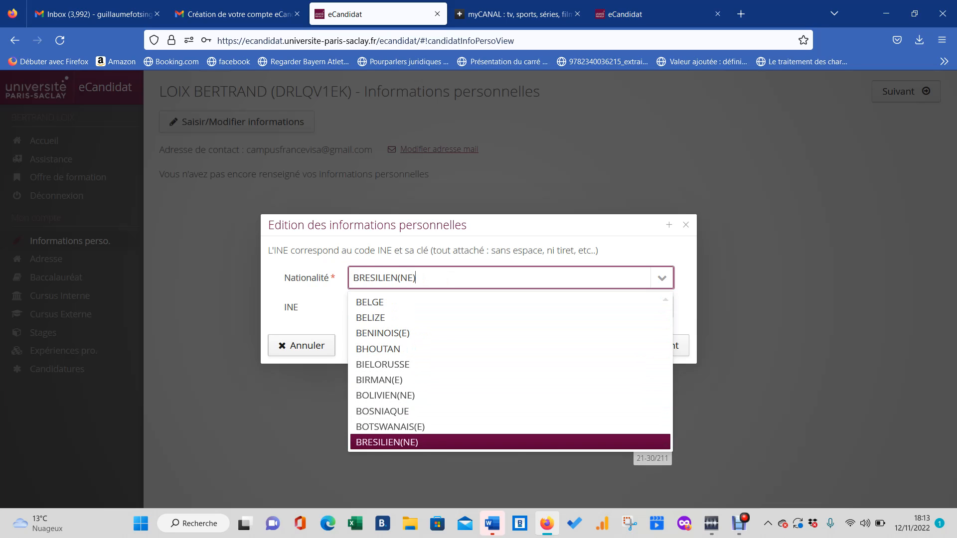
pyautogui.press('Down')
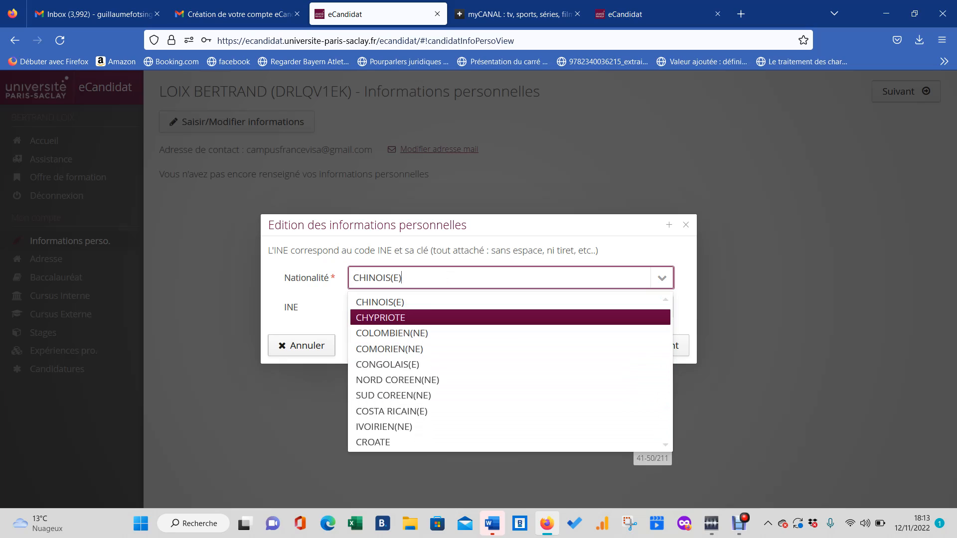
pyautogui.press('Down')
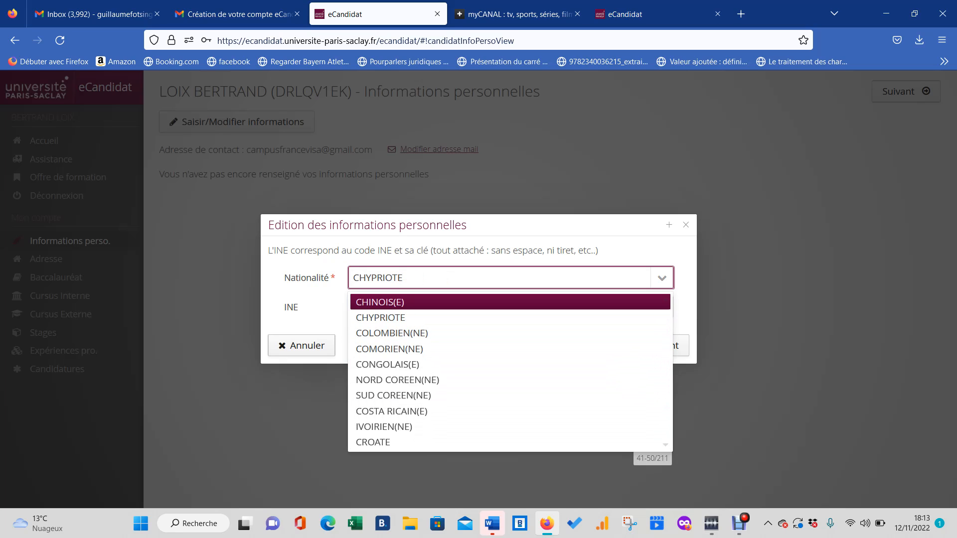
pyautogui.press('Up')
pyautogui.press('Up')
pyautogui.press('Up')
pyautogui.press('Up')
pyautogui.press('Up')
pyautogui.press('Up')
pyautogui.press('Up')
pyautogui.press('Up')
pyautogui.press('Up')
pyautogui.press('Up')
pyautogui.press('Up')
pyautogui.press('Up')
pyautogui.press('Up')
pyautogui.press('Up')
pyautogui.press('Up')
pyautogui.press('Up')
pyautogui.press('Up')
pyautogui.press('Up')
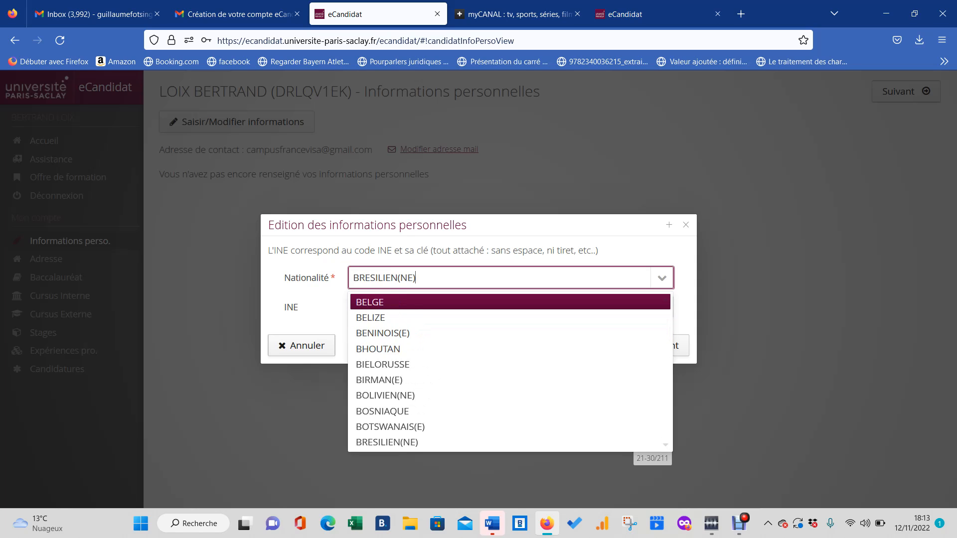
pyautogui.press('Down')
pyautogui.press('Down')
pyautogui.press('Down')
pyautogui.press('Down')
pyautogui.press('Down')
pyautogui.press('Down')
pyautogui.press('Down')
pyautogui.press('Down')
pyautogui.press('Down')
pyautogui.press('Down')
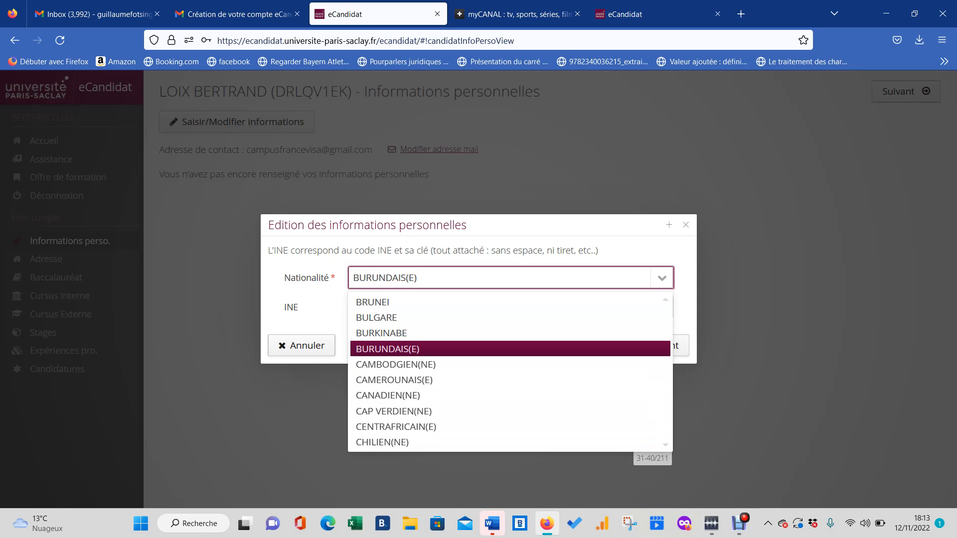
pyautogui.press('Down')
pyautogui.press('Down')
pyautogui.press('Return')
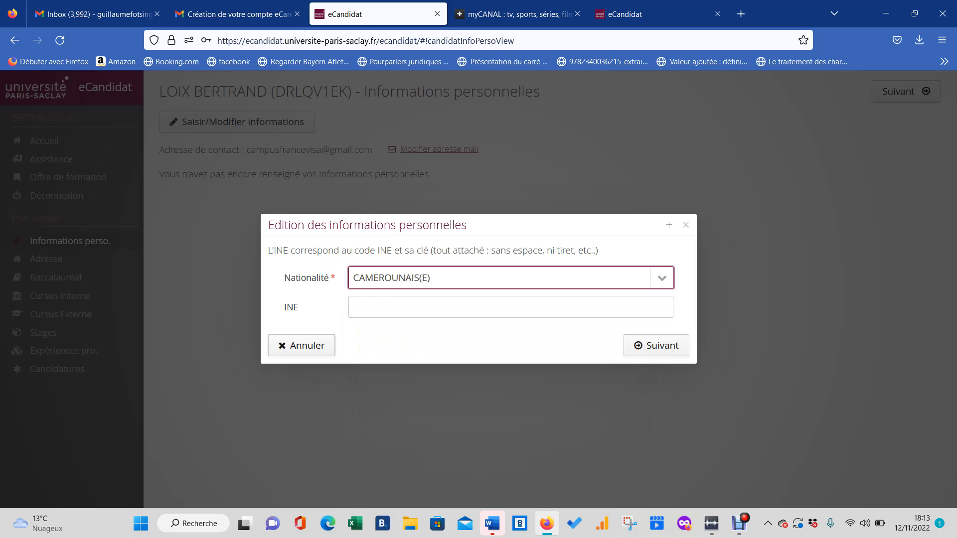
pyautogui.click(656, 345)
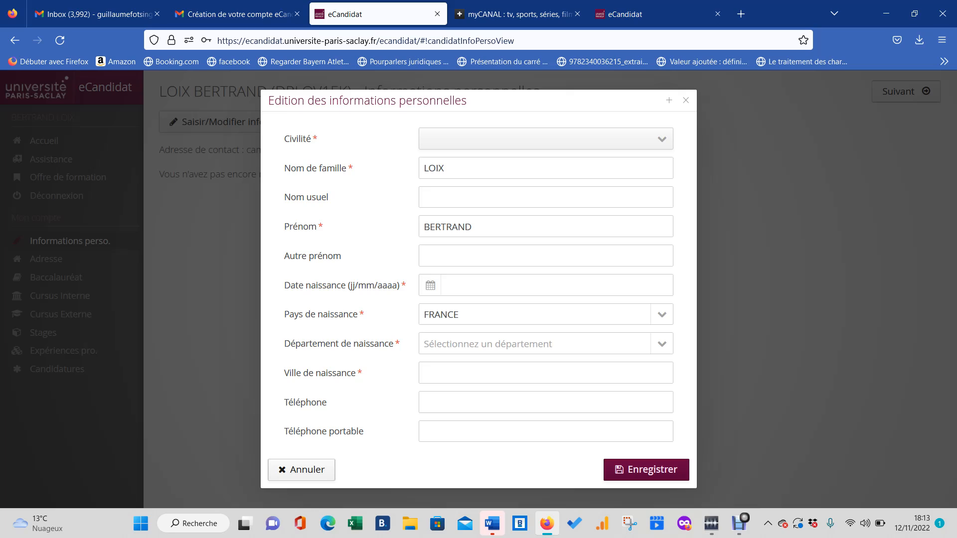
pyautogui.click(646, 470)
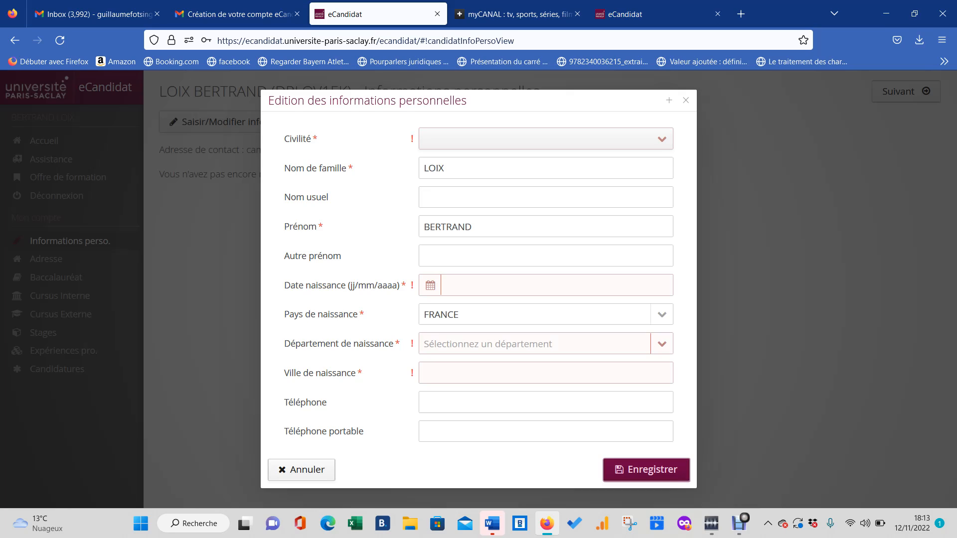
pyautogui.click(529, 285)
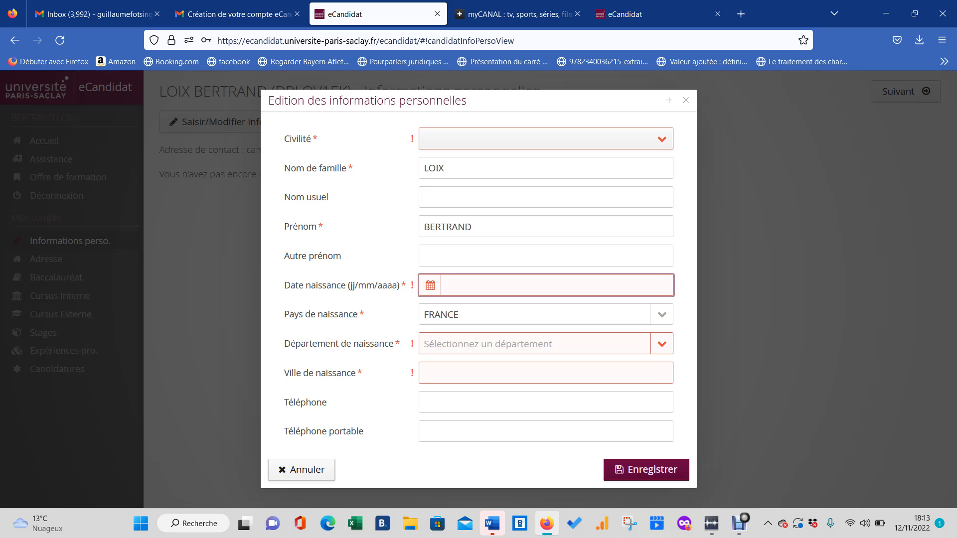
pyautogui.press('BackSpace')
pyautogui.press('BackSpace')
# Step: Set the birth département to 099/ETRANGER
pyautogui.click(661, 344)
pyautogui.press('Down')
pyautogui.press('Down')
pyautogui.press('Down')
pyautogui.press('Down')
pyautogui.press('Down')
pyautogui.press('Down')
pyautogui.press('Down')
pyautogui.press('Down')
pyautogui.press('Down')
pyautogui.press('Down')
pyautogui.press('Down')
pyautogui.press('Down')
pyautogui.press('Down')
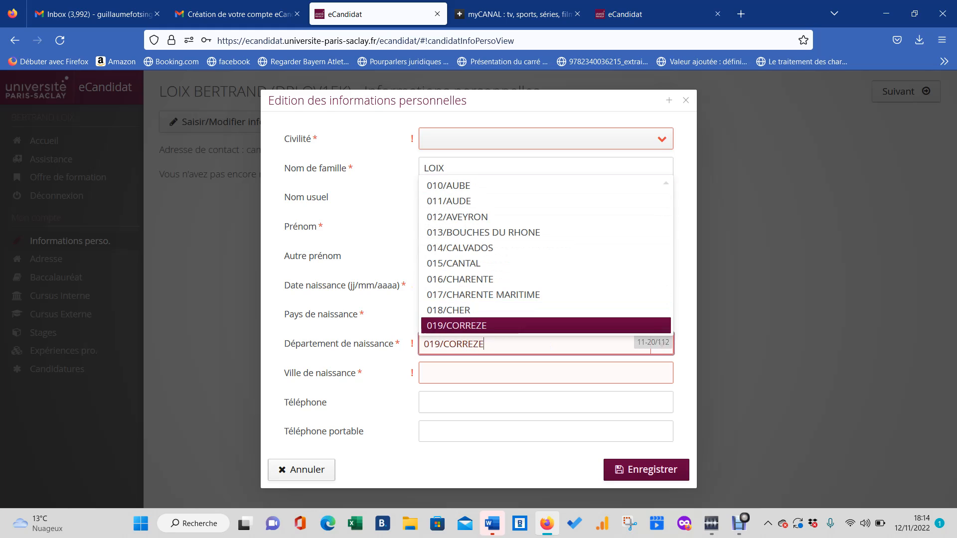
pyautogui.press('Down')
pyautogui.press('Down')
pyautogui.press('Down')
pyautogui.press('Down')
pyautogui.press('Down')
pyautogui.press('Down')
pyautogui.press('Down')
pyautogui.press('Down')
pyautogui.press('Down')
pyautogui.press('Down')
pyautogui.press('Down')
pyautogui.press('Down')
pyautogui.press('Down')
pyautogui.press('Down')
pyautogui.press('Down')
pyautogui.press('Down')
pyautogui.press('Down')
pyautogui.press('Down')
pyautogui.press('Down')
pyautogui.press('Down')
pyautogui.press('Up')
pyautogui.press('Up')
pyautogui.press('Down')
pyautogui.press('Down')
pyautogui.press('Down')
pyautogui.press('Down')
pyautogui.press('Down')
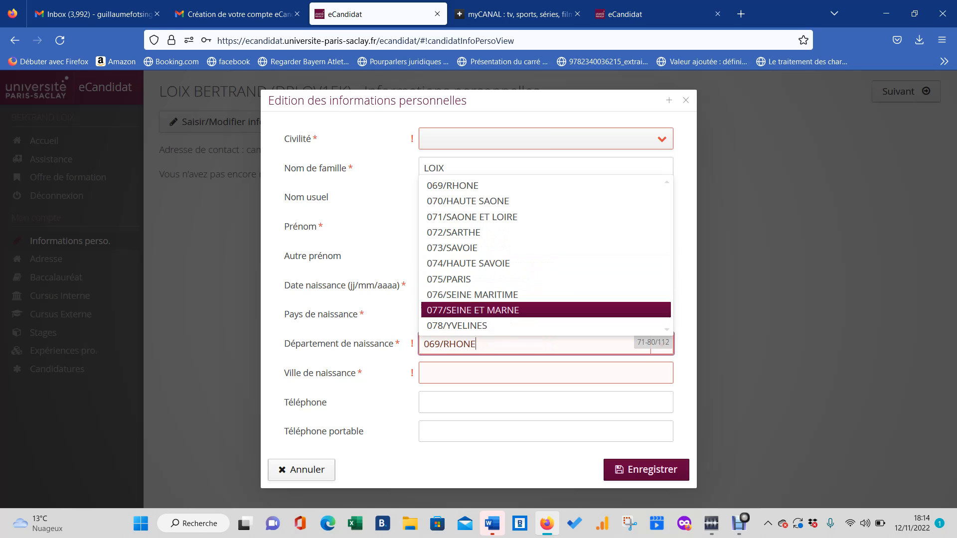
pyautogui.press('Down')
pyautogui.press('Down')
pyautogui.press('Down')
pyautogui.press('Down')
pyautogui.press('Down')
pyautogui.press('Down')
pyautogui.press('Down')
pyautogui.press('Down')
pyautogui.press('Down')
pyautogui.press('Down')
pyautogui.press('Down')
pyautogui.press('Down')
pyautogui.press('Down')
pyautogui.press('Down')
pyautogui.press('Down')
pyautogui.press('Down')
pyautogui.press('Down')
pyautogui.press('Down')
pyautogui.press('Down')
pyautogui.press('Down')
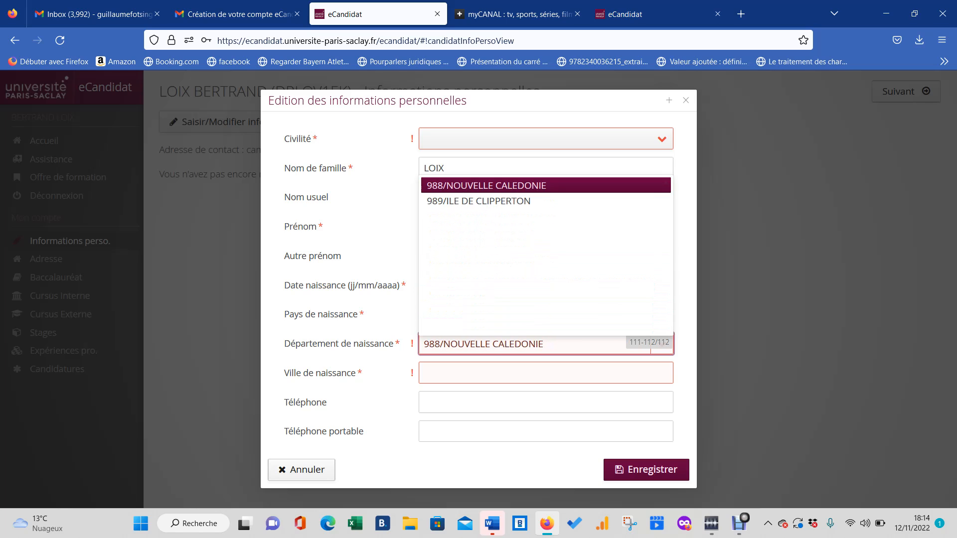
pyautogui.press('Down')
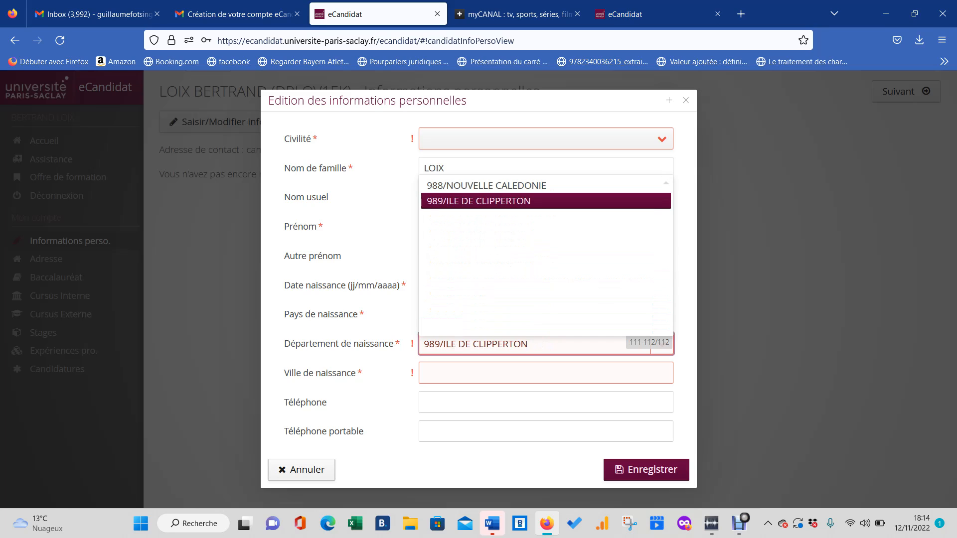
pyautogui.press('Escape')
pyautogui.click(534, 344)
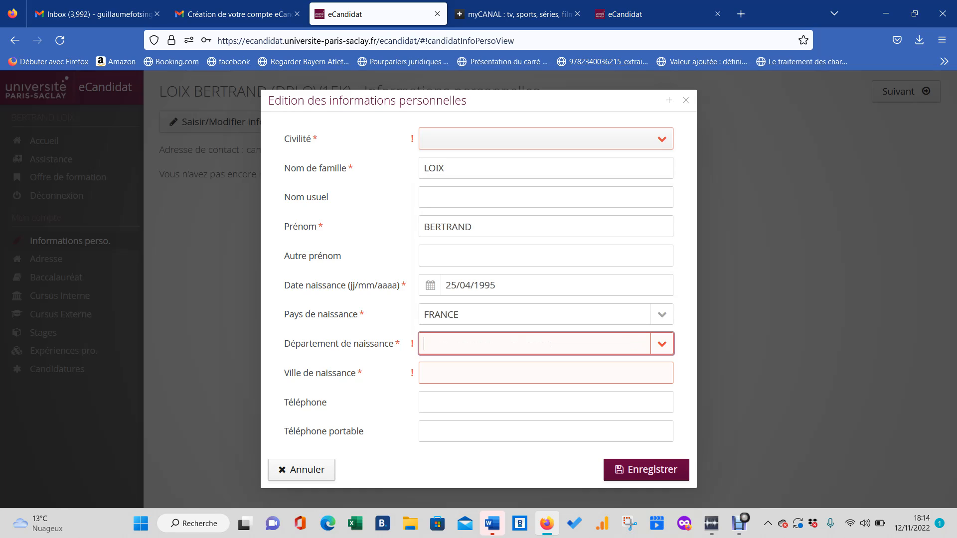
pyautogui.write('99')
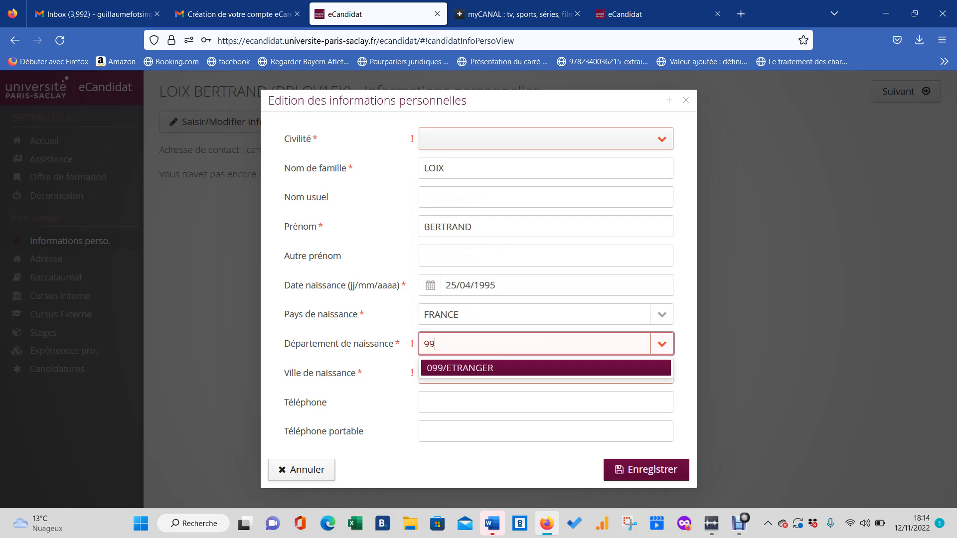
pyautogui.press('Return')
# Step: Enter DOUALA as the birth city
pyautogui.click(546, 373)
pyautogui.write('DOUL')
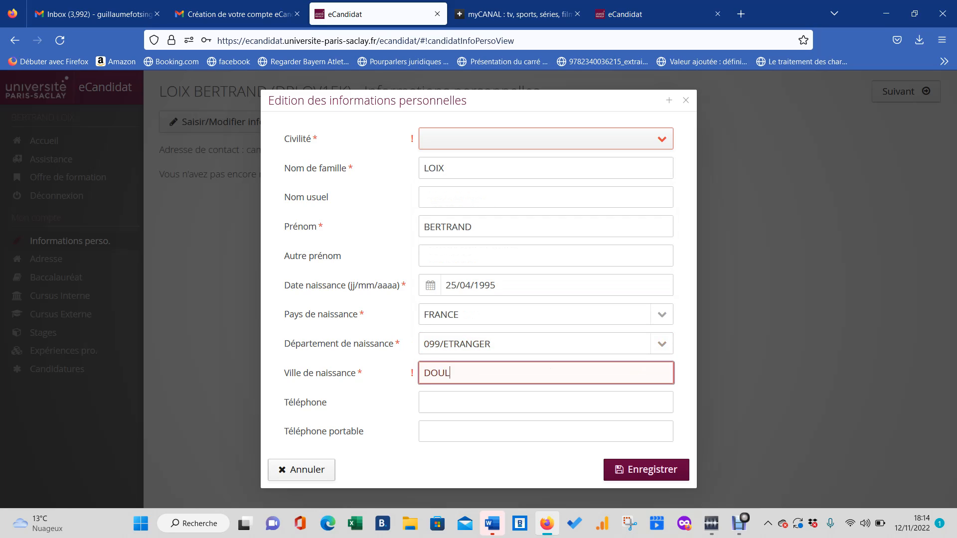
pyautogui.write('ALA')
pyautogui.press('BackSpace')
pyautogui.press('BackSpace')
pyautogui.press('BackSpace')
pyautogui.press('BackSpace')
pyautogui.write('ALA')
pyautogui.click(646, 470)
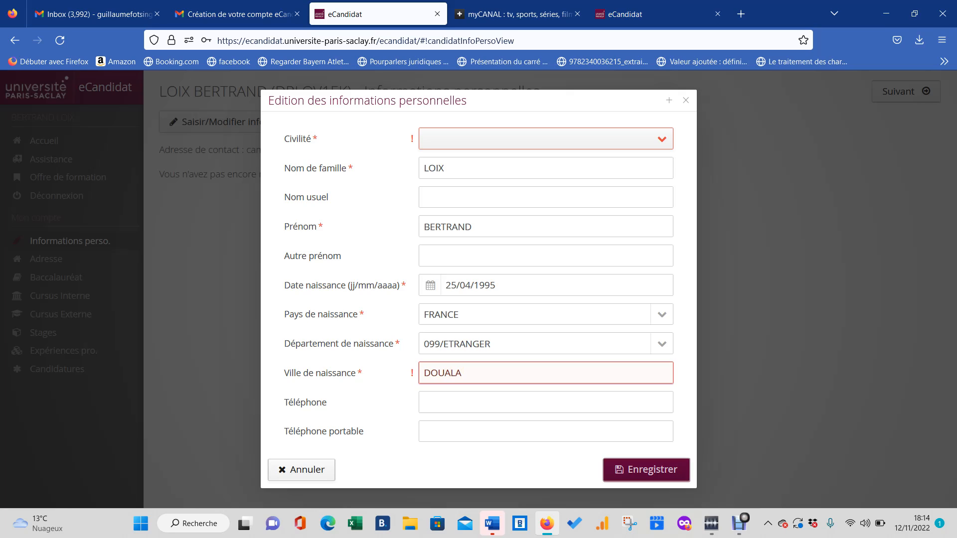
# Step: Choose M. as the civility and save the personal information
pyautogui.click(662, 140)
pyautogui.click(662, 139)
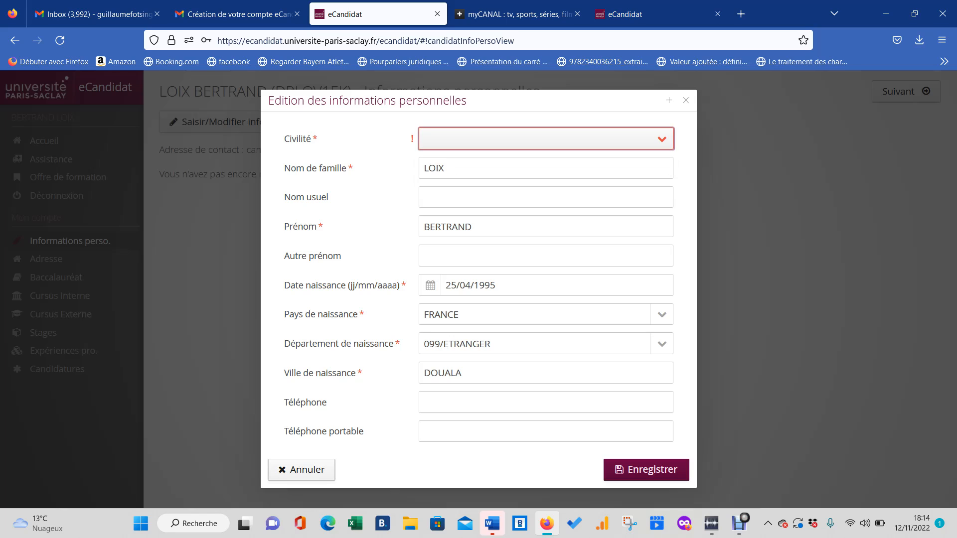
pyautogui.click(662, 139)
pyautogui.press('Up')
pyautogui.press('Return')
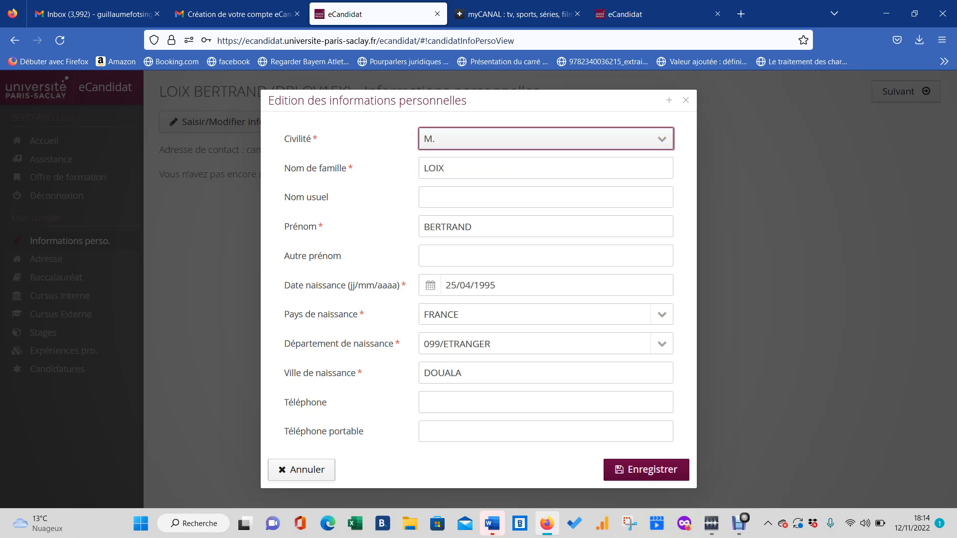
pyautogui.click(647, 470)
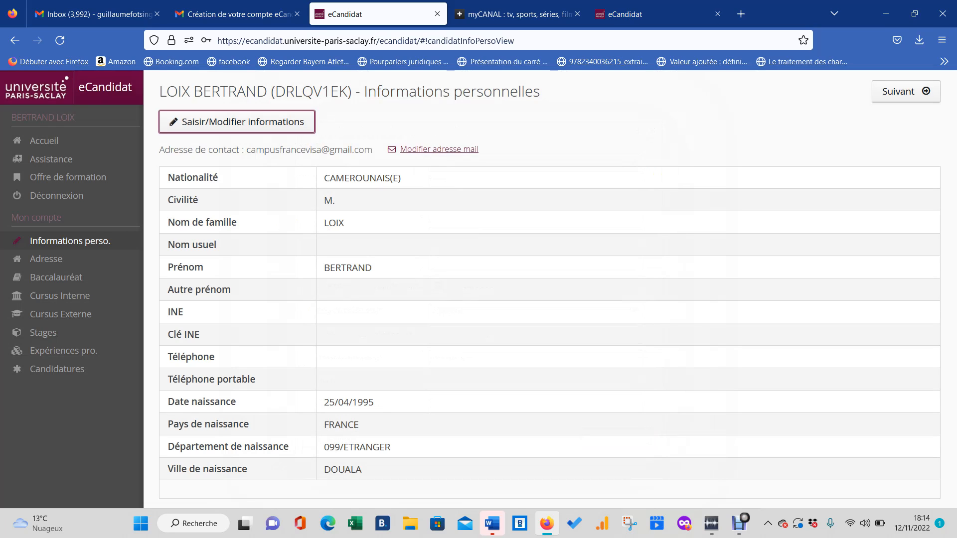
# Step: Pass the Adresse section and open the Baccalauréat editor
pyautogui.click(46, 258)
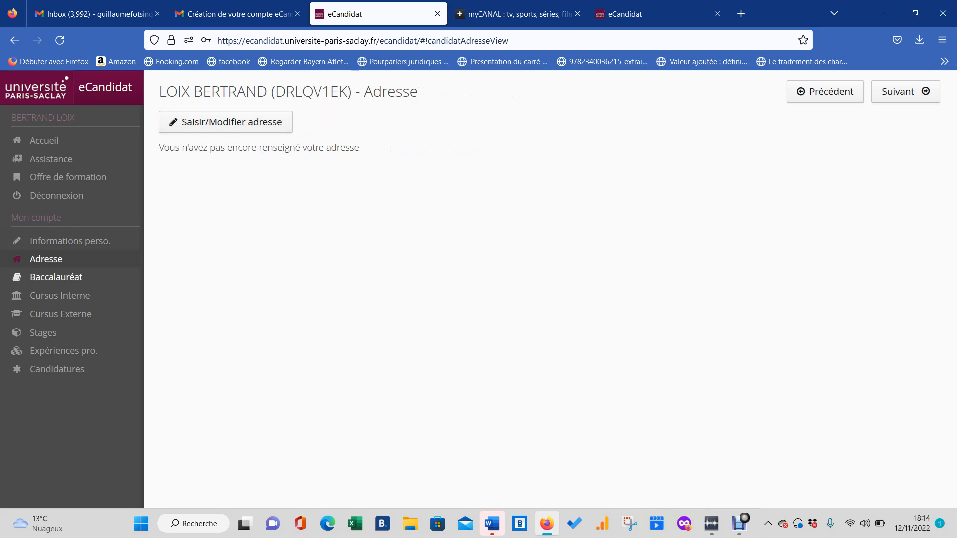
pyautogui.click(56, 277)
pyautogui.click(207, 121)
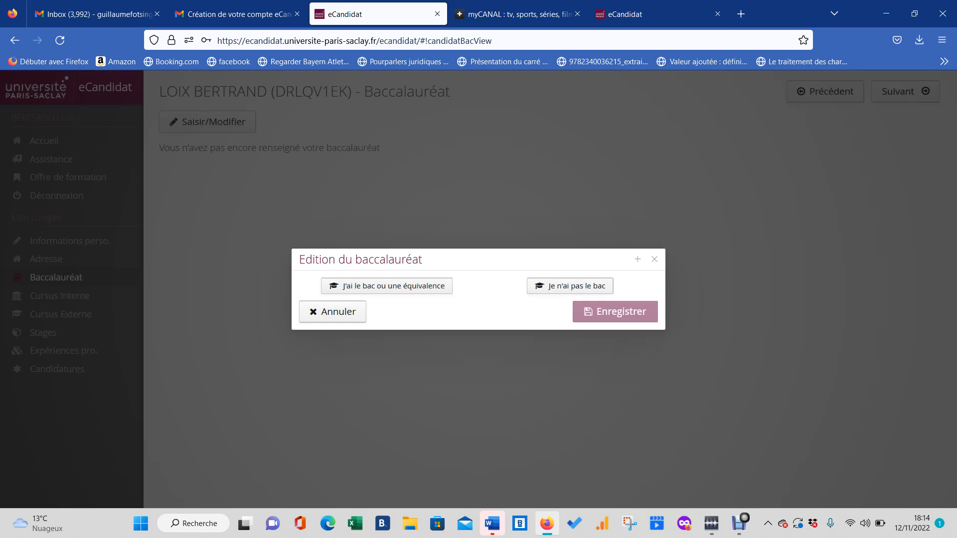
# Step: Declare that the bac is held and enter 2015 as the year obtained
pyautogui.click(387, 286)
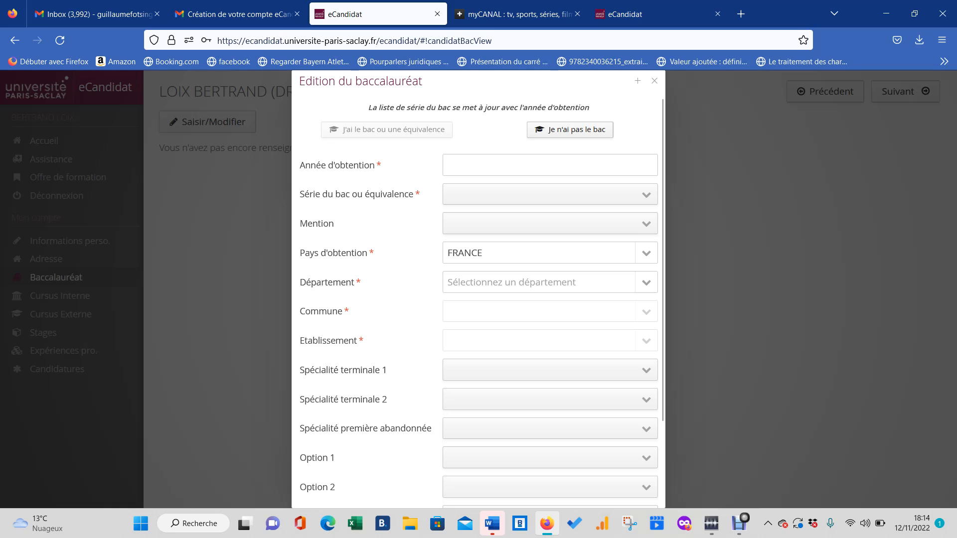
pyautogui.click(549, 165)
pyautogui.write('2015')
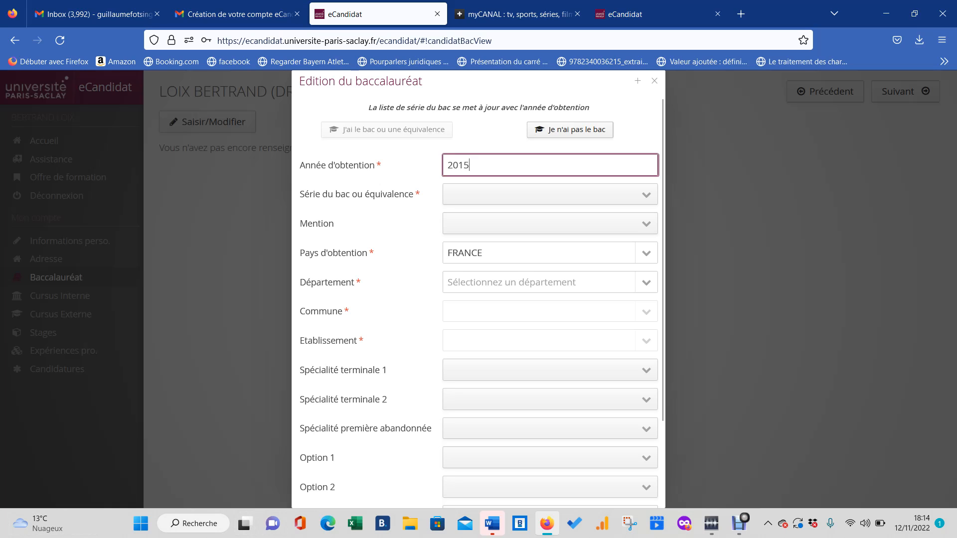
pyautogui.press('Tab')
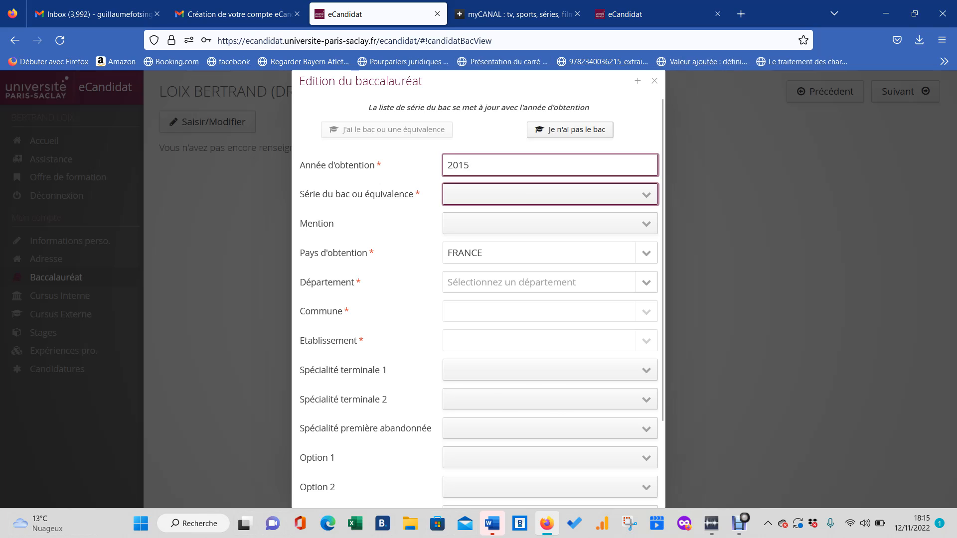
# Step: Choose L-Littérature as the bac series and Bien as the mention
pyautogui.click(647, 250)
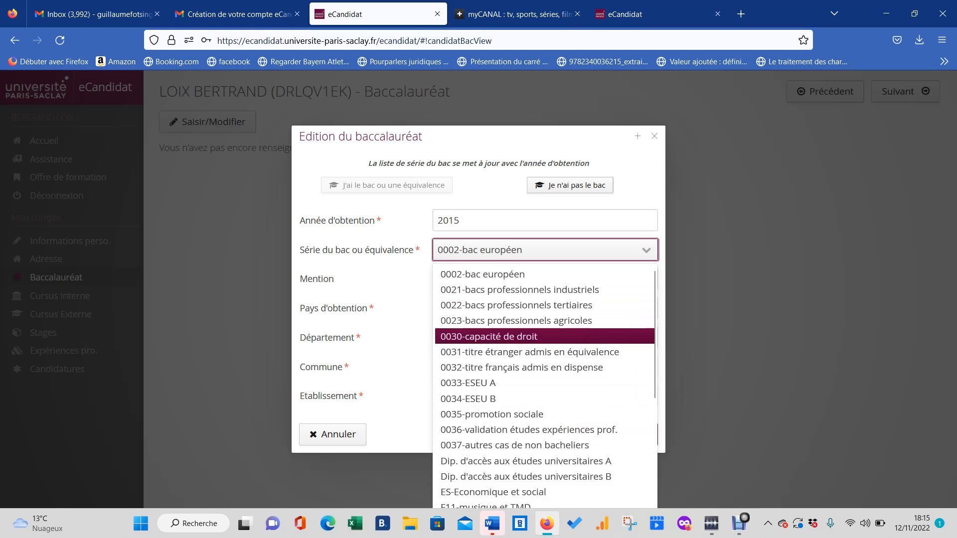
pyautogui.scroll(-4, 545, 398)
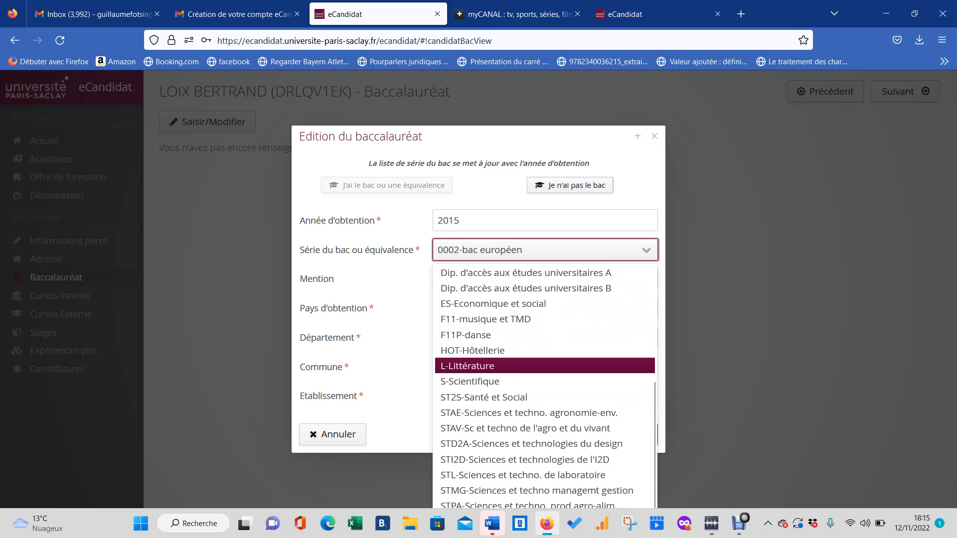
pyautogui.click(479, 365)
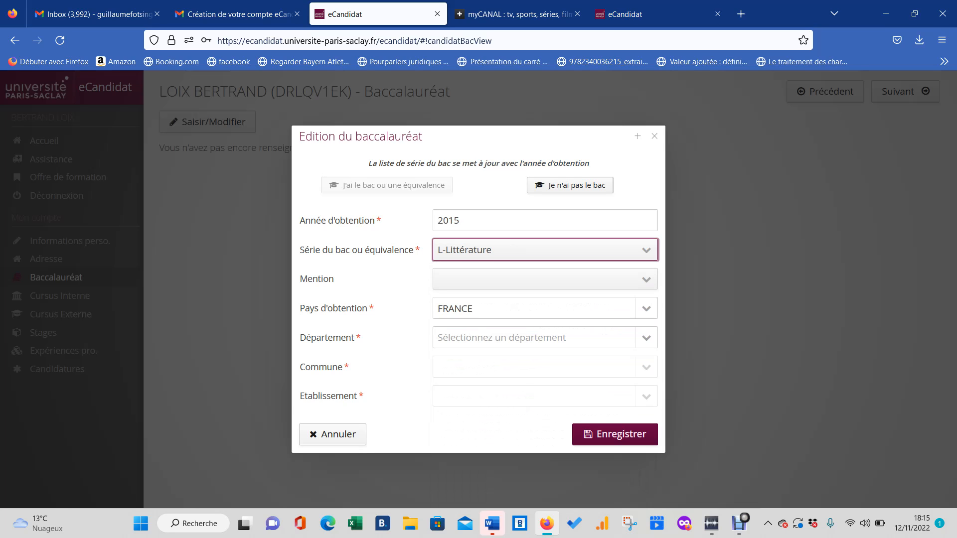
pyautogui.click(545, 279)
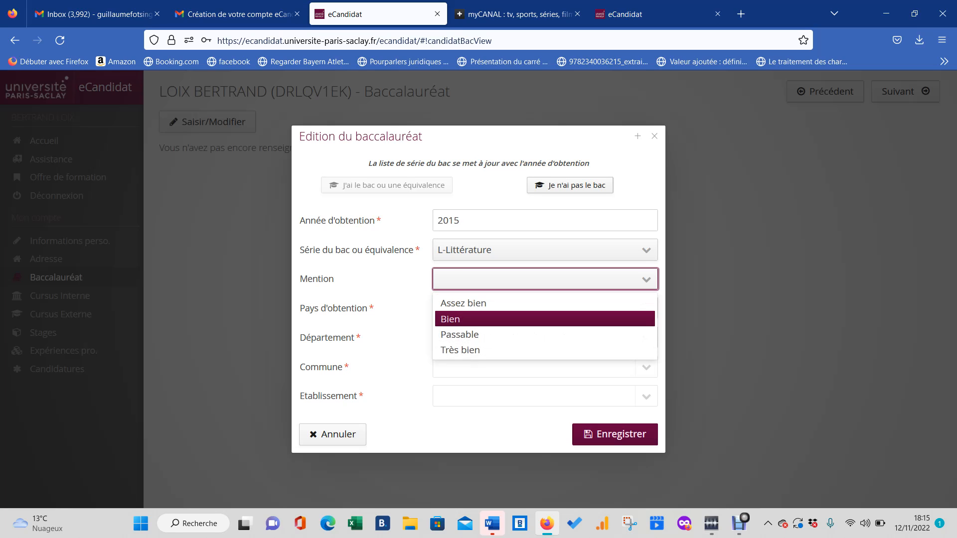
pyautogui.click(529, 319)
# Step: Set the bac département to 099/ETRANGER by typing 99
pyautogui.click(533, 338)
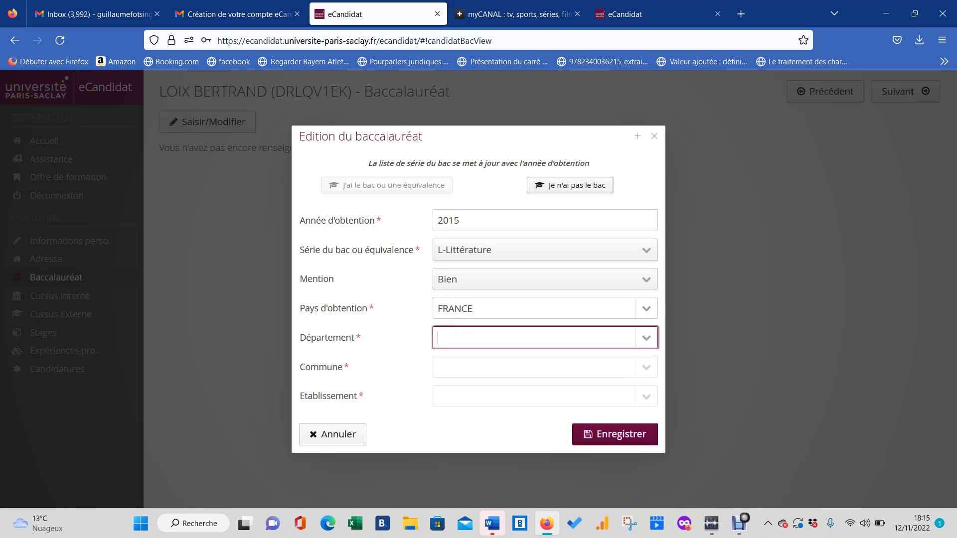
pyautogui.click(647, 338)
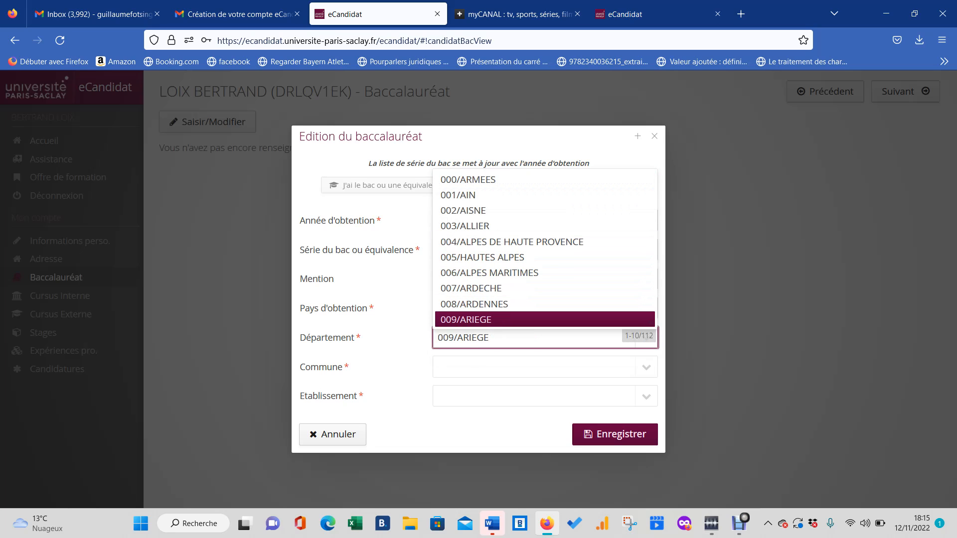
pyautogui.click(498, 319)
pyautogui.click(647, 338)
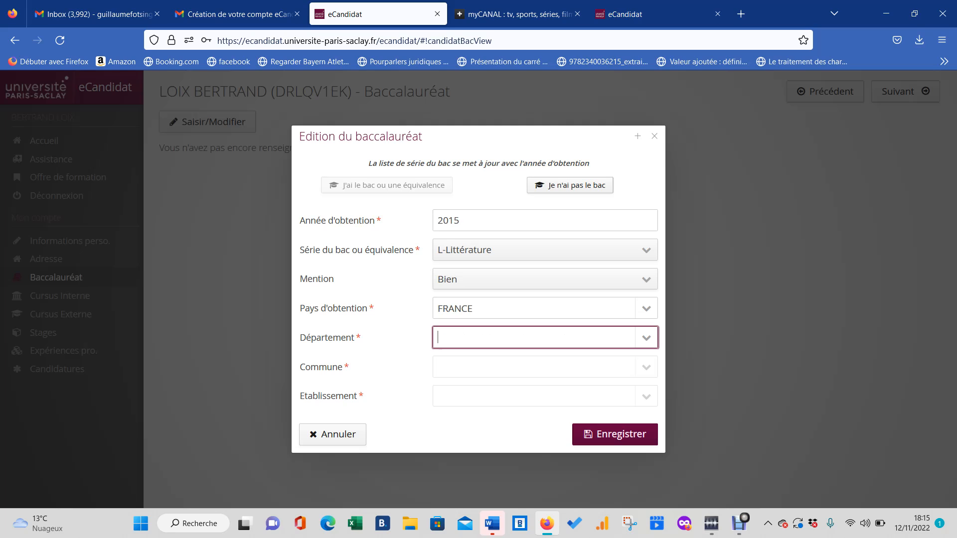
pyautogui.write('99/ETRANGER')
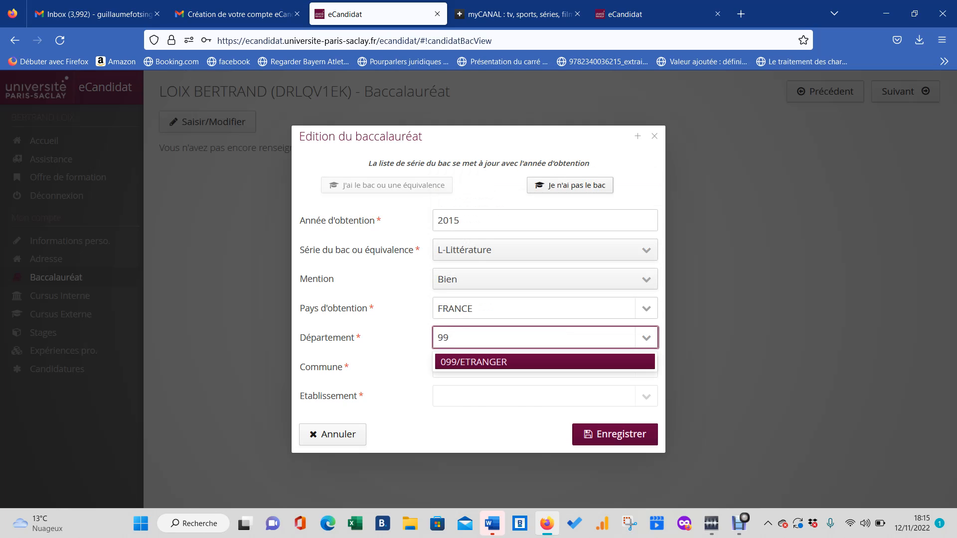
pyautogui.press('Return')
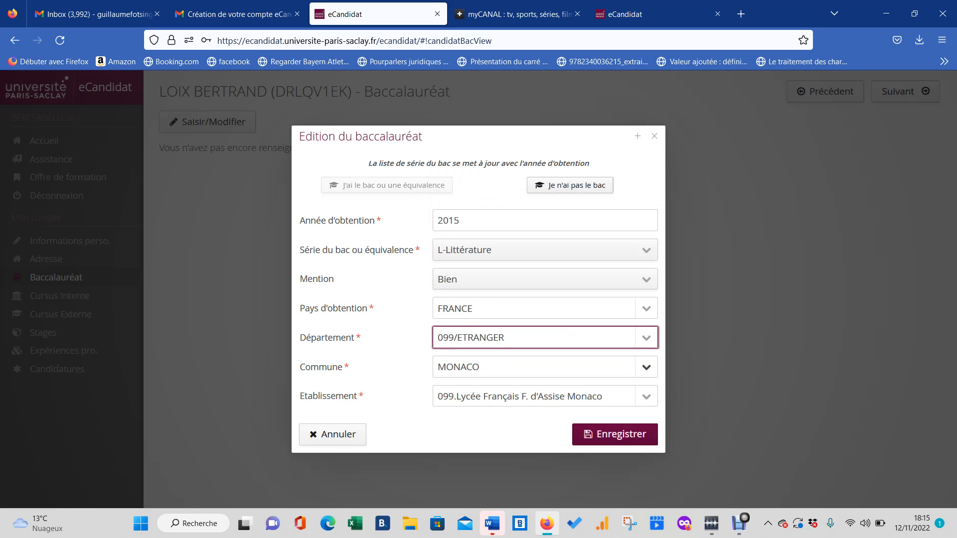
# Step: Try changing the bac commune from MONACO to DOUALA
pyautogui.press('Tab')
pyautogui.press('Down')
pyautogui.press('BackSpace')
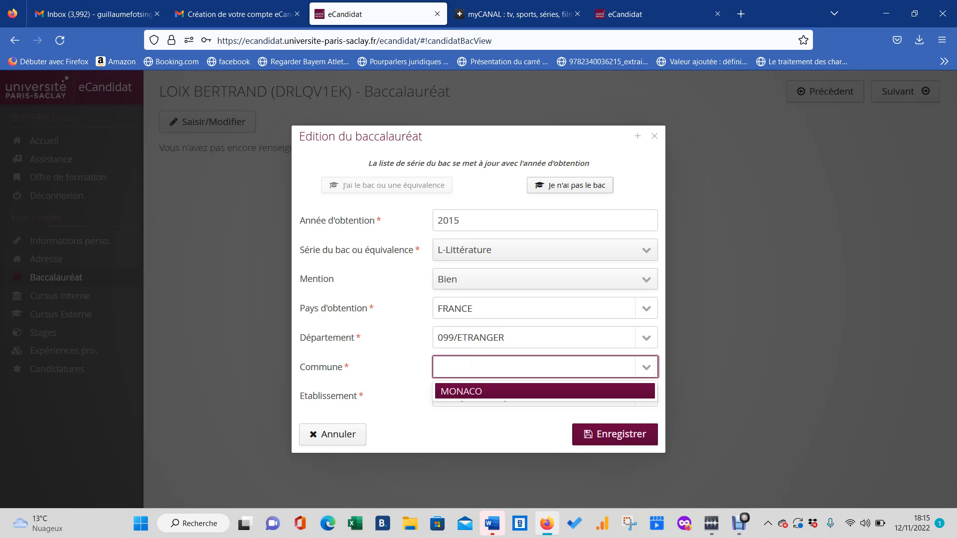
pyautogui.write('DOULA')
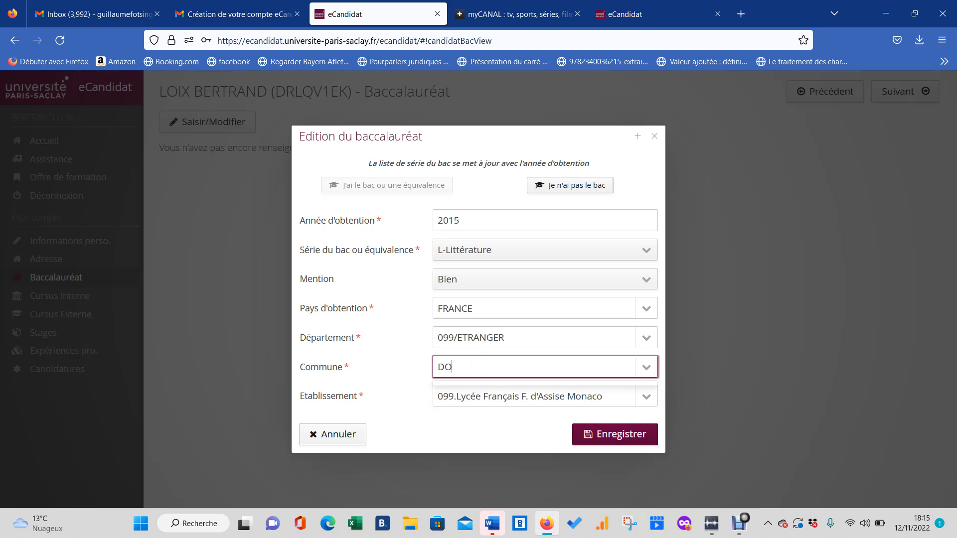
pyautogui.press('BackSpace')
pyautogui.press('BackSpace')
pyautogui.write('ALA')
# Step: Try replacing the school with COLLEGE DE LA REUSSITE and save the baccalauréat record
pyautogui.click(581, 396)
pyautogui.hotkey('ctrl', 'a')
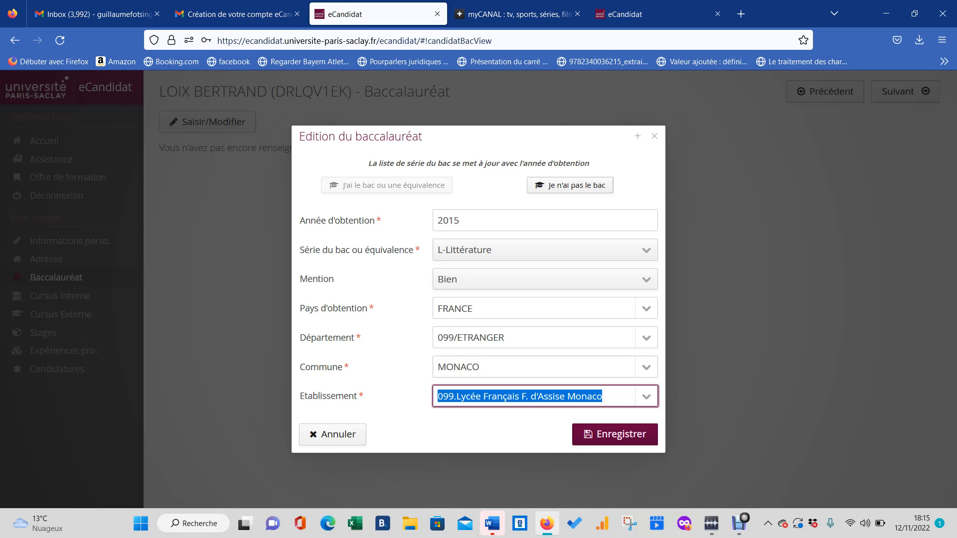
pyautogui.press('BackSpace')
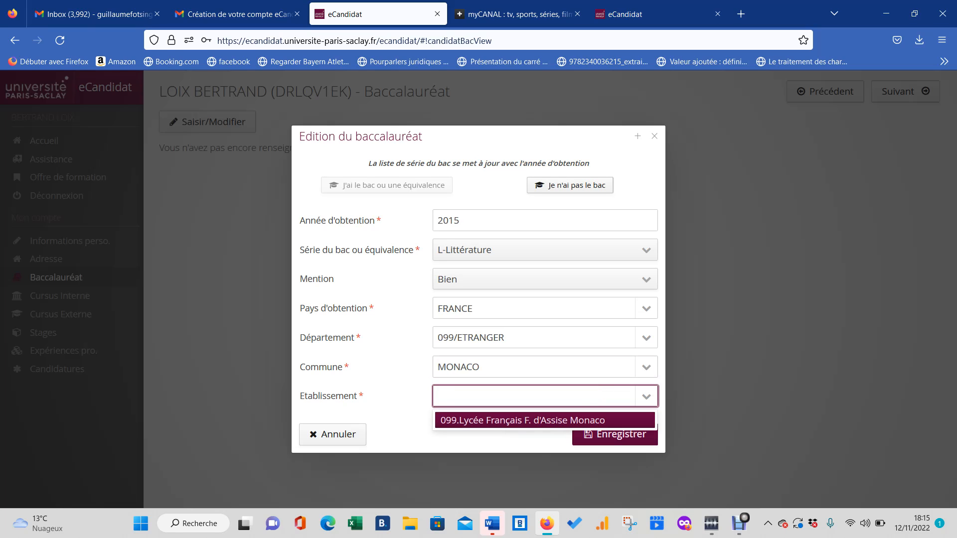
pyautogui.write('COLLEGE DE LA REU')
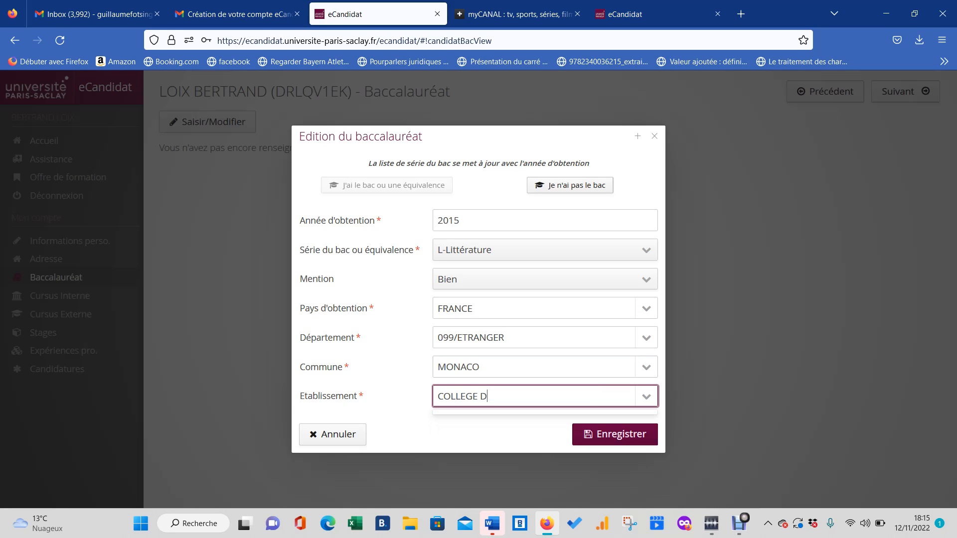
pyautogui.write('SSITE')
pyautogui.click(615, 434)
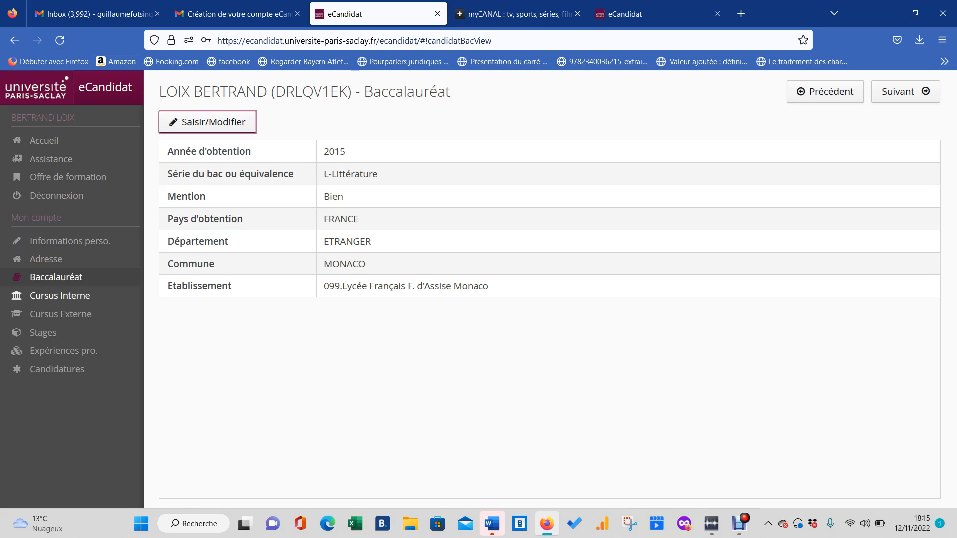
# Step: Move through Cursus Interne to the empty Cursus Externe page
pyautogui.click(60, 295)
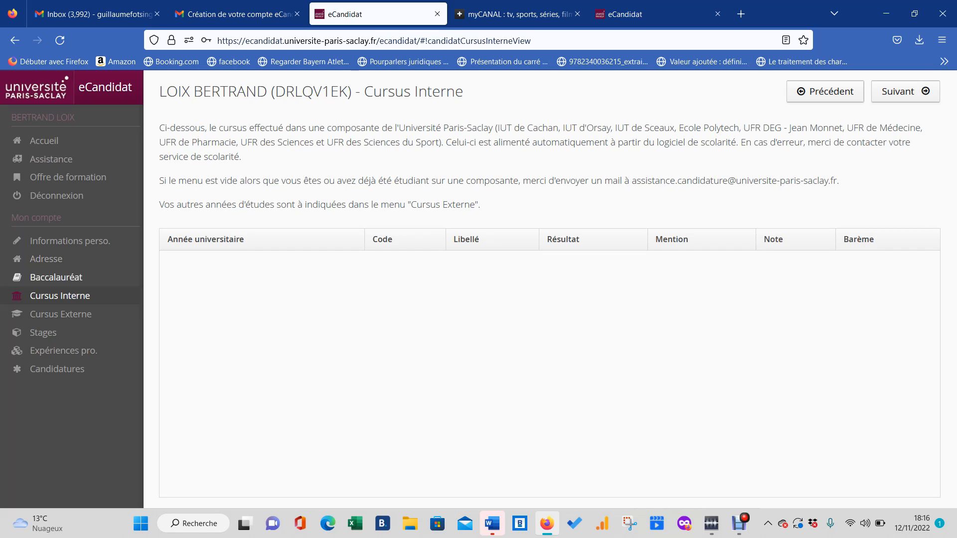
pyautogui.click(60, 314)
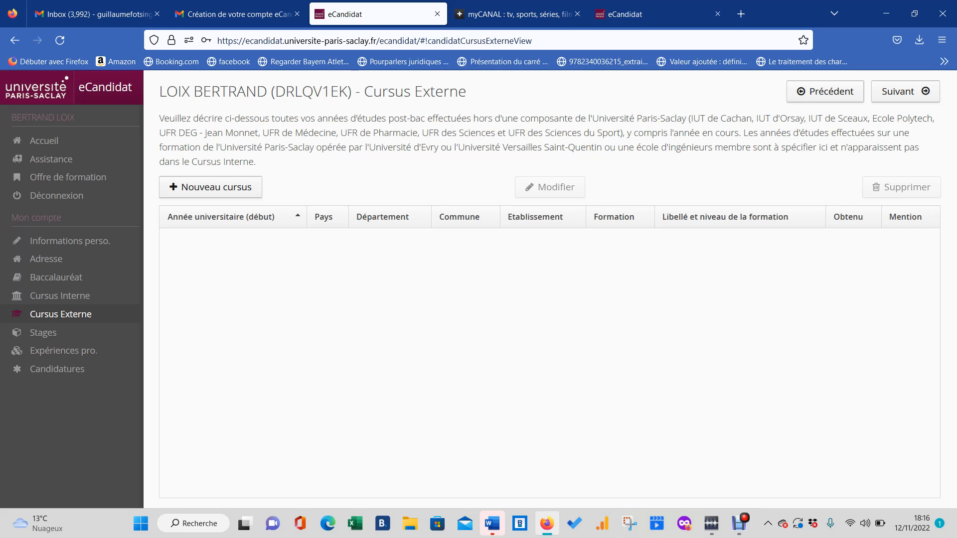
# Step: Start a new external study record with country CAMEROUN and year 2018
pyautogui.click(210, 188)
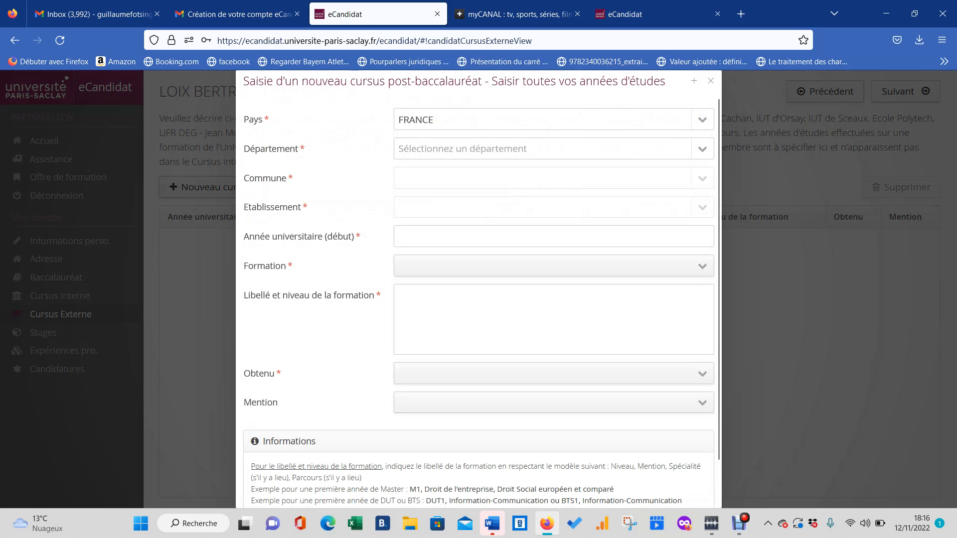
pyautogui.click(462, 148)
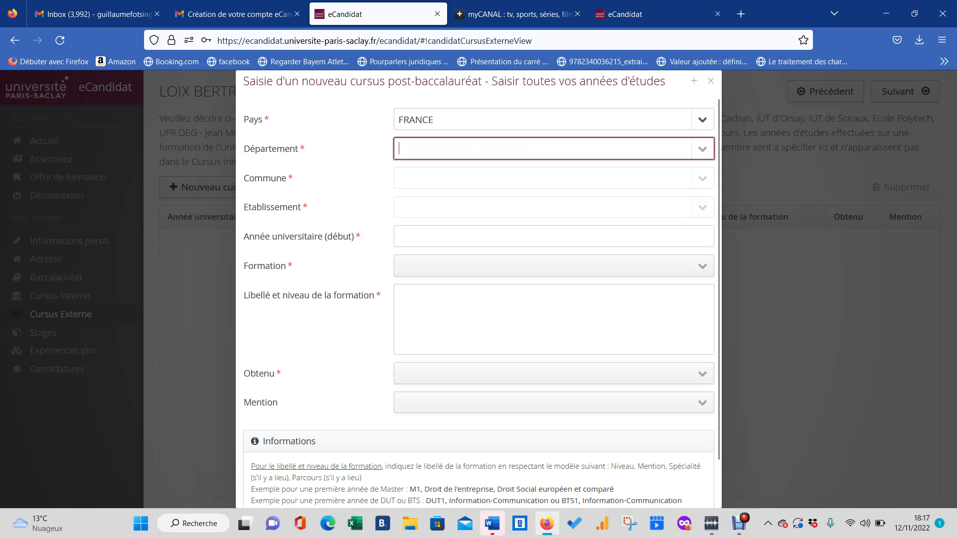
pyautogui.click(702, 119)
pyautogui.press('Down')
pyautogui.press('Down')
pyautogui.press('Down')
pyautogui.press('Down')
pyautogui.press('Down')
pyautogui.press('Down')
pyautogui.press('Down')
pyautogui.press('Down')
pyautogui.press('Down')
pyautogui.press('Down')
pyautogui.press('Down')
pyautogui.press('Down')
pyautogui.press('Down')
pyautogui.press('Down')
pyautogui.press('Down')
pyautogui.press('Down')
pyautogui.press('Down')
pyautogui.press('Down')
pyautogui.press('Down')
pyautogui.press('Down')
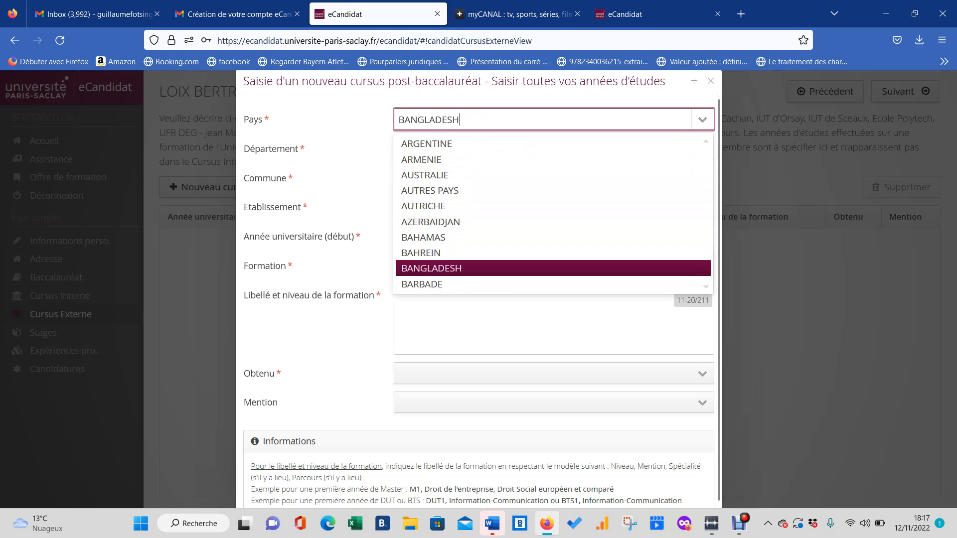
pyautogui.press('Down')
pyautogui.press('Down')
pyautogui.press('Down')
pyautogui.press('Down')
pyautogui.press('Down')
pyautogui.press('Down')
pyautogui.press('Down')
pyautogui.press('Down')
pyautogui.press('Down')
pyautogui.press('Down')
pyautogui.press('Down')
pyautogui.press('Down')
pyautogui.press('Down')
pyautogui.press('Down')
pyautogui.press('Down')
pyautogui.press('Down')
pyautogui.press('Down')
pyautogui.press('Down')
pyautogui.press('Down')
pyautogui.press('Down')
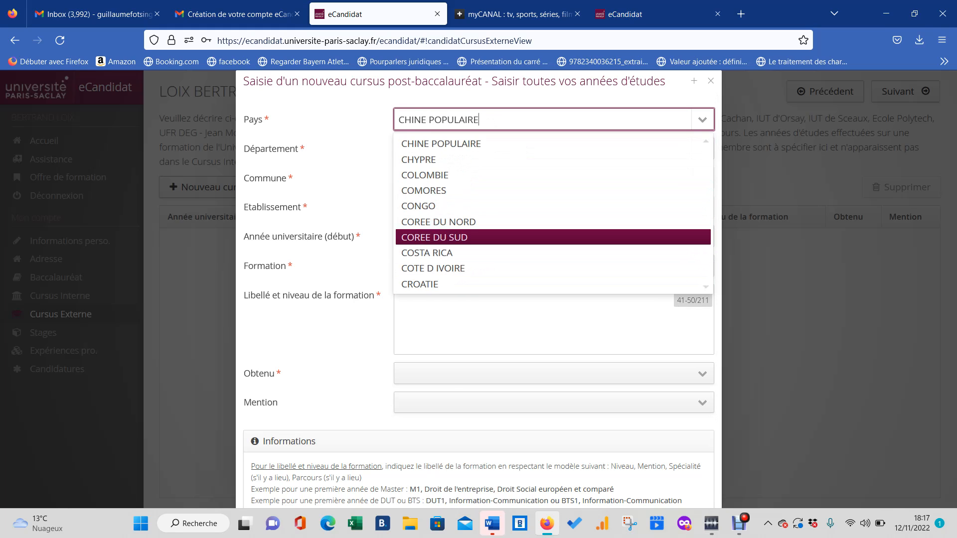
pyautogui.press('Up')
pyautogui.press('Up')
pyautogui.press('Up')
pyautogui.press('Up')
pyautogui.press('Up')
pyautogui.press('Up')
pyautogui.press('Up')
pyautogui.press('Up')
pyautogui.press('Up')
pyautogui.press('Up')
pyautogui.press('Up')
pyautogui.press('Up')
pyautogui.press('Up')
pyautogui.press('Up')
pyautogui.press('Up')
pyautogui.press('Up')
pyautogui.press('Up')
pyautogui.press('Up')
pyautogui.press('Up')
pyautogui.press('Up')
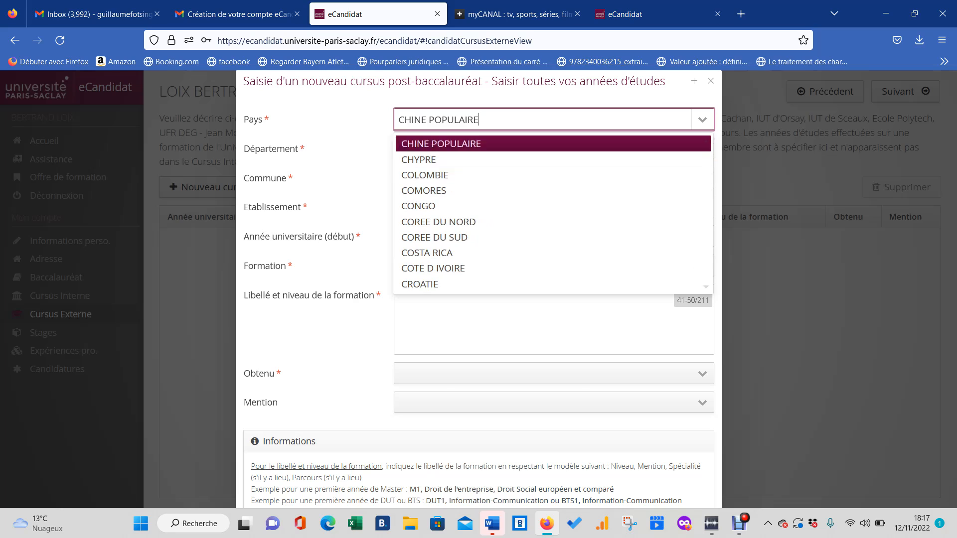
pyautogui.press('Down')
pyautogui.press('Down')
pyautogui.press('Down')
pyautogui.press('Down')
pyautogui.press('Return')
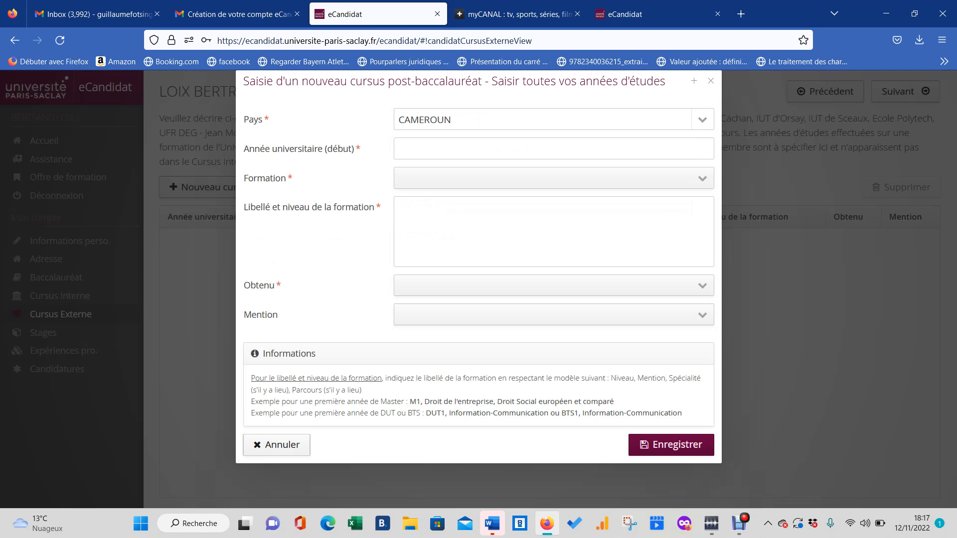
pyautogui.click(553, 149)
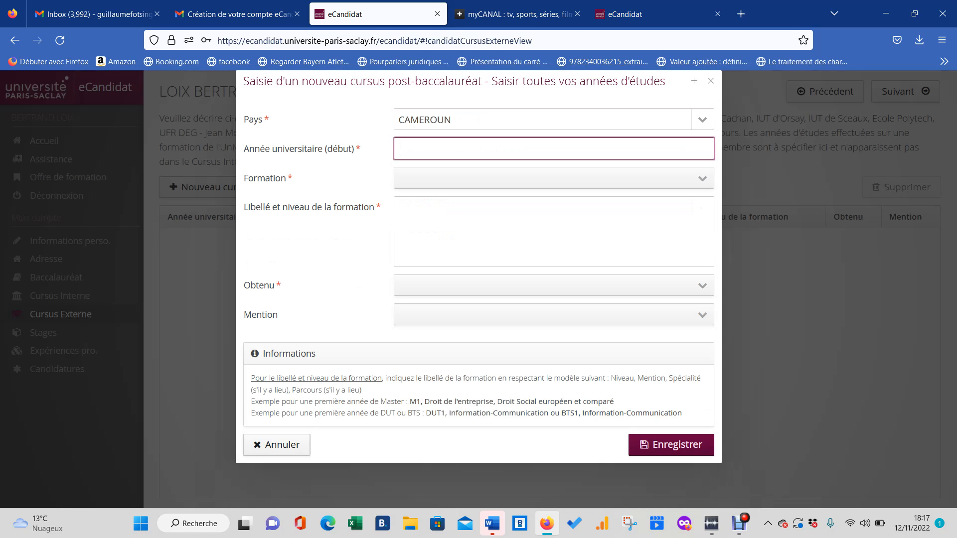
pyautogui.write('2018')
# Step: Set the formation to BTS, obtained to Oui and mention to Bien
pyautogui.click(702, 178)
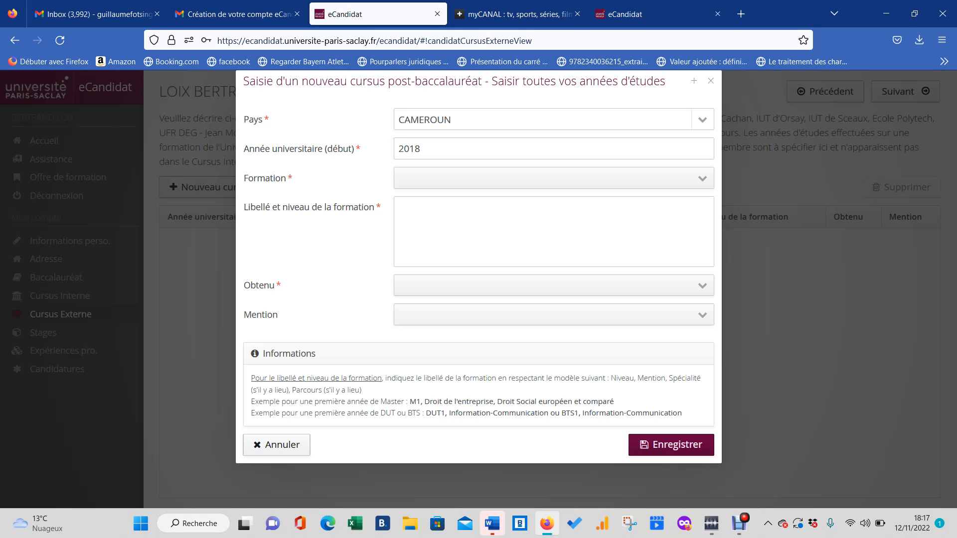
pyautogui.press('Up')
pyautogui.press('Up')
pyautogui.press('Up')
pyautogui.press('Up')
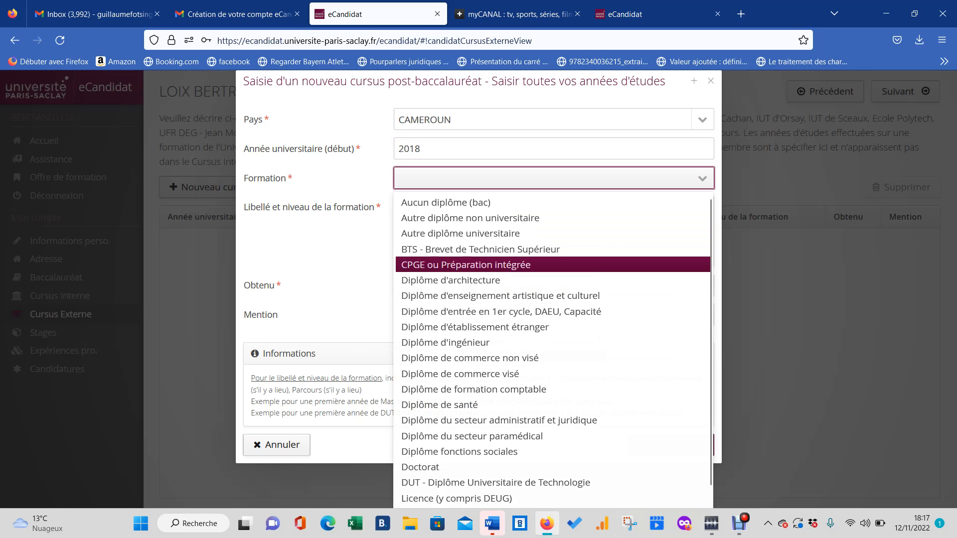
pyautogui.press('Return')
pyautogui.click(553, 231)
pyautogui.click(702, 286)
pyautogui.press('Up')
pyautogui.press('Return')
pyautogui.press('Tab')
pyautogui.press('Down')
pyautogui.press('Down')
pyautogui.press('Return')
pyautogui.press('Tab')
# Step: Fill in the missing label AA and save the study record
pyautogui.press('Return')
pyautogui.click(553, 231)
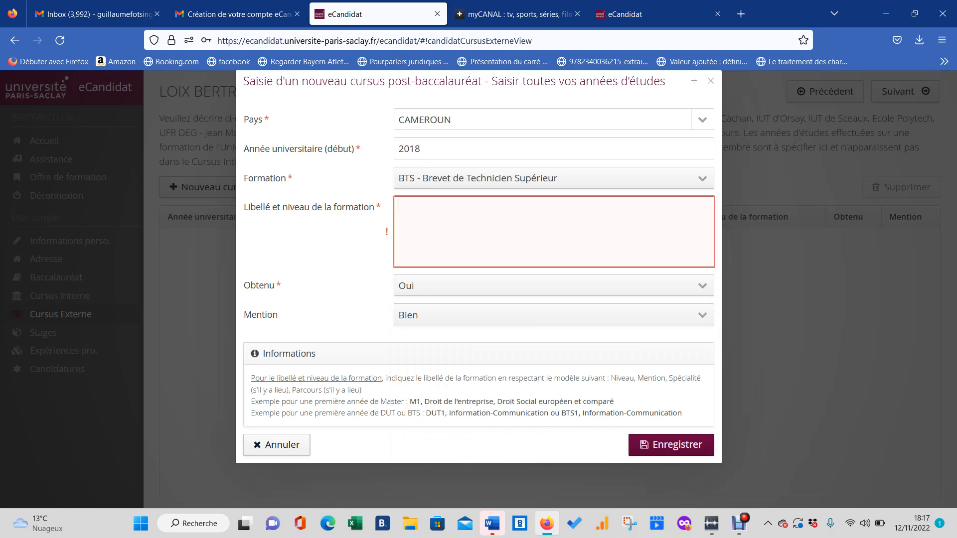
pyautogui.write('AA')
pyautogui.click(671, 445)
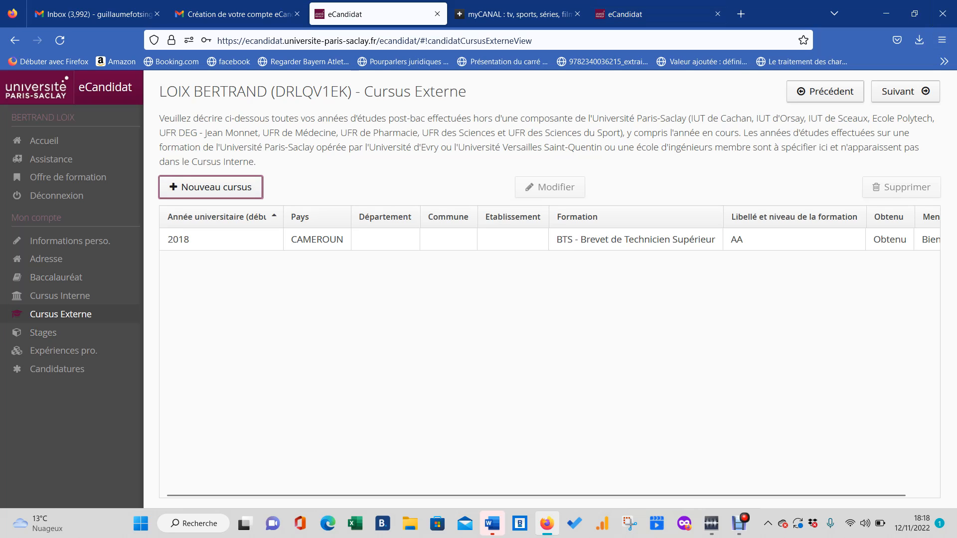
# Step: Leave Stages and Expériences pro. empty and start a new application from Candidatures
pyautogui.click(43, 333)
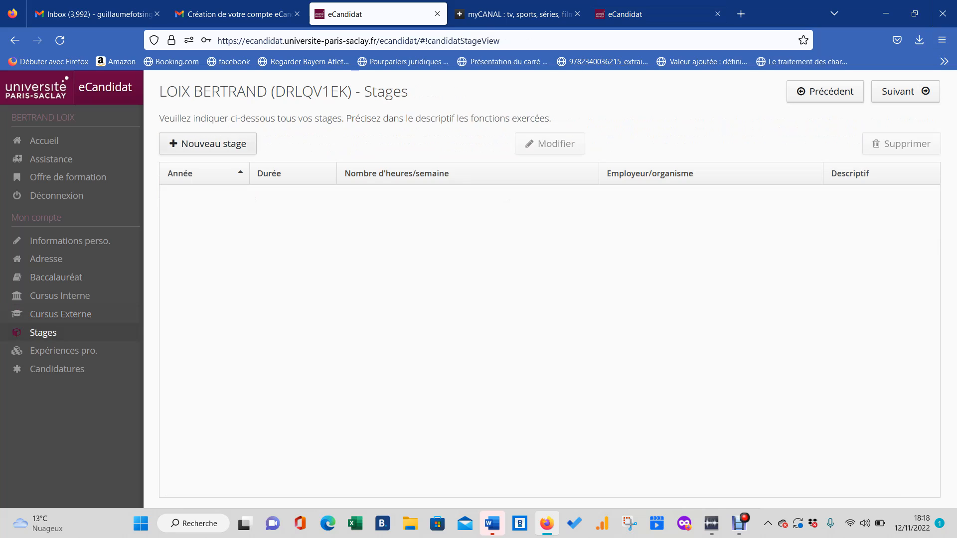
pyautogui.click(207, 144)
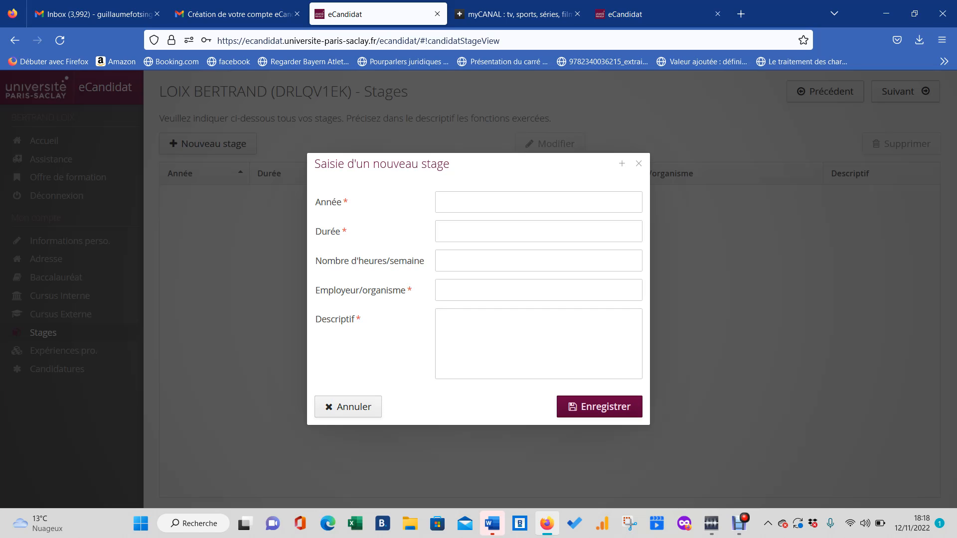
pyautogui.click(348, 406)
pyautogui.click(63, 351)
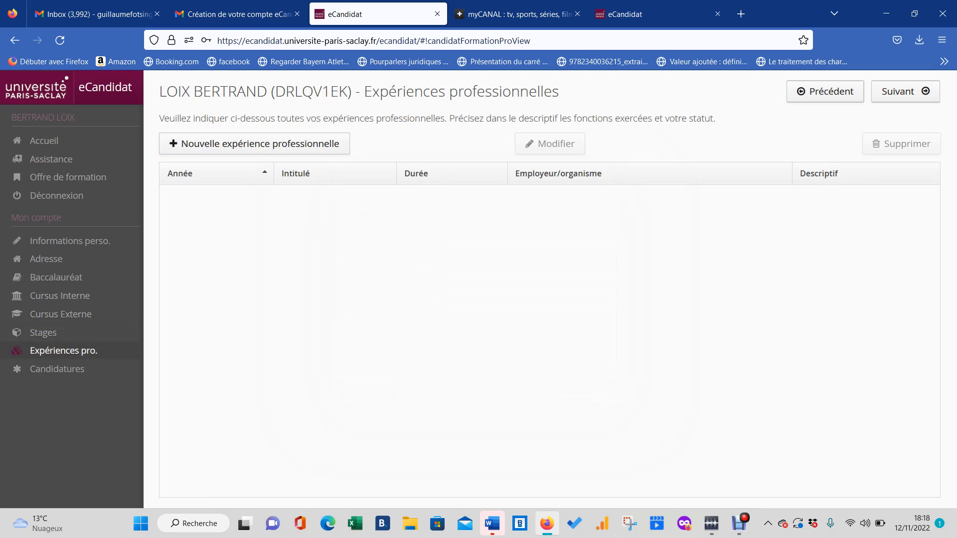
pyautogui.click(57, 369)
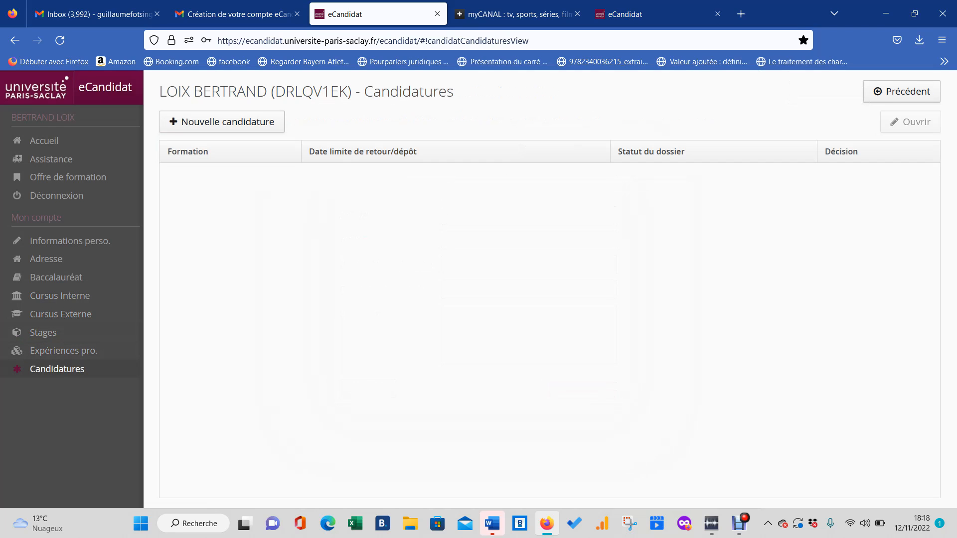
pyautogui.click(222, 122)
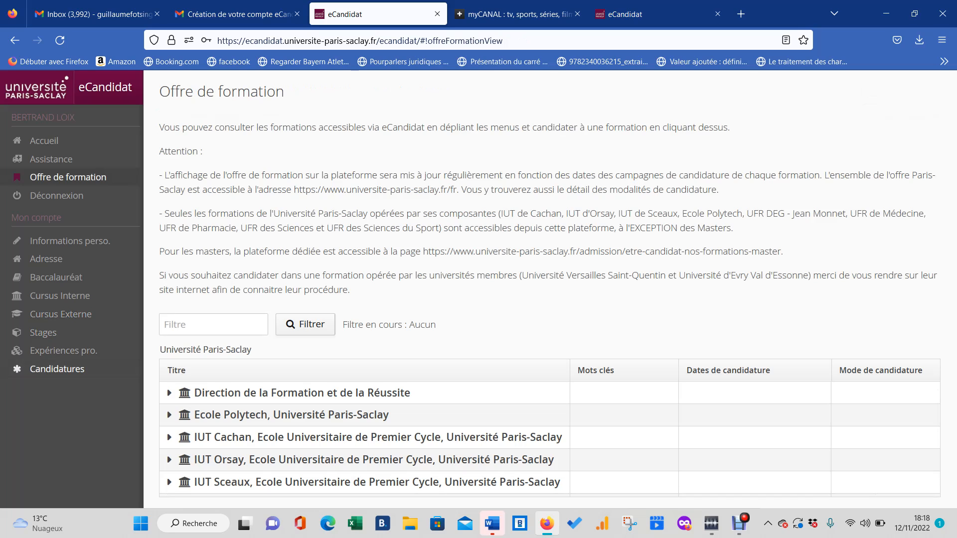
pyautogui.click(56, 369)
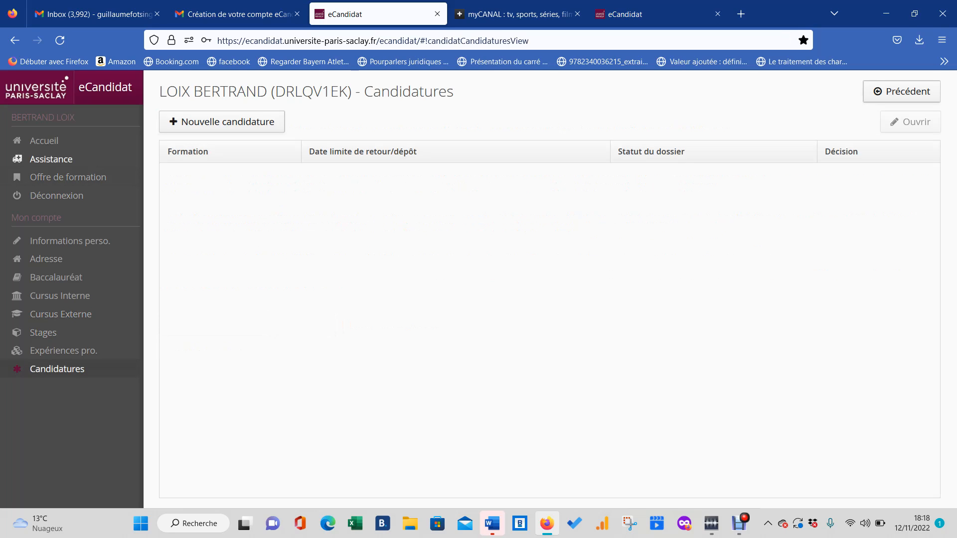
pyautogui.click(67, 177)
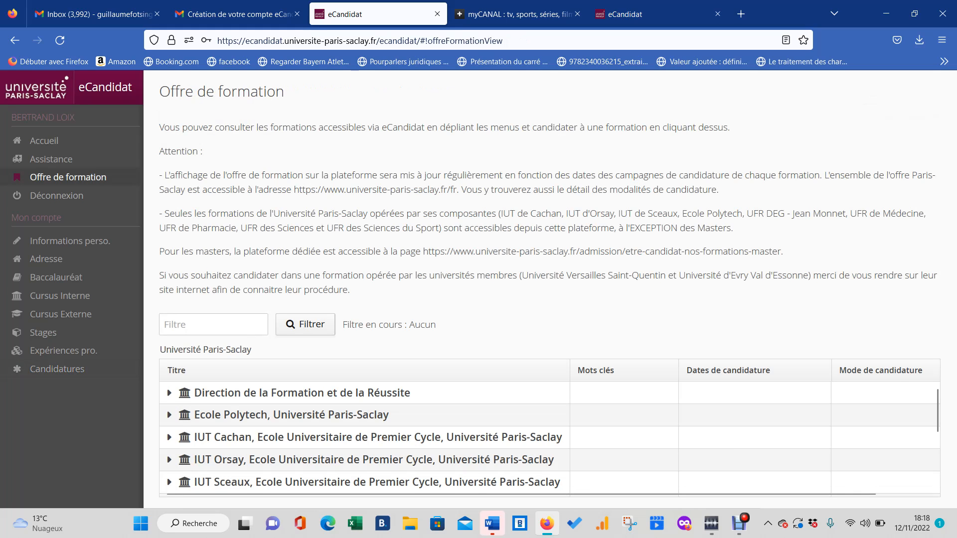
pyautogui.scroll(-4, 548, 438)
pyautogui.scroll(4, 548, 439)
pyautogui.scroll(-4, 550, 440)
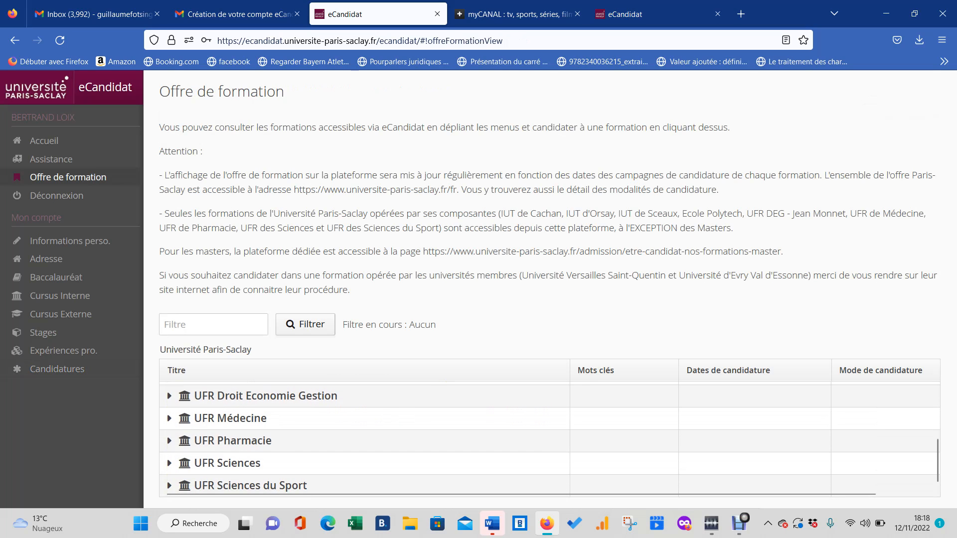
pyautogui.scroll(4, 548, 439)
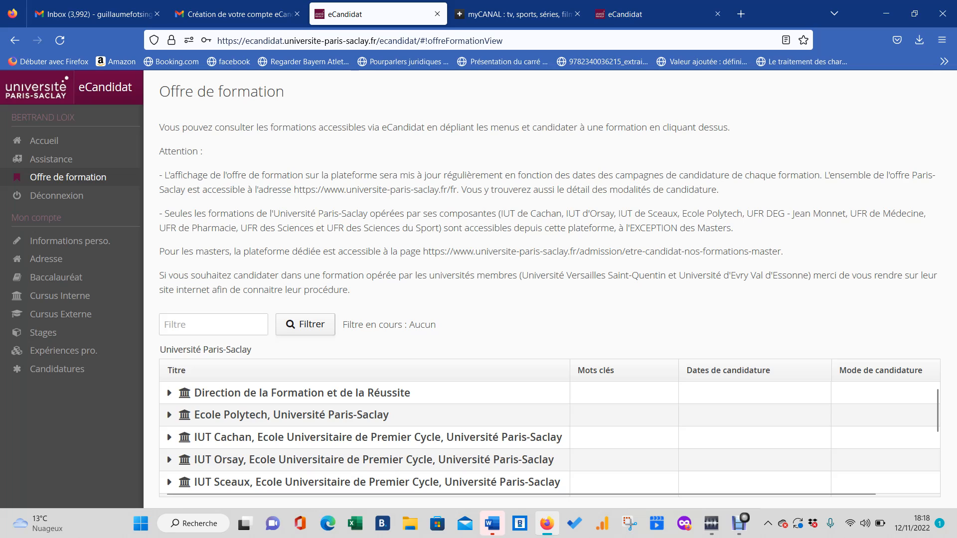
pyautogui.click(57, 369)
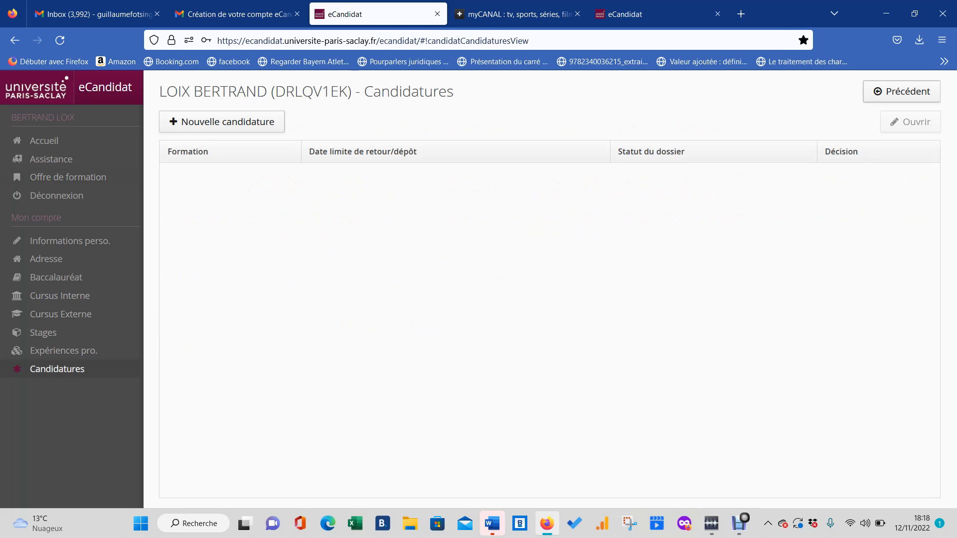
pyautogui.click(222, 122)
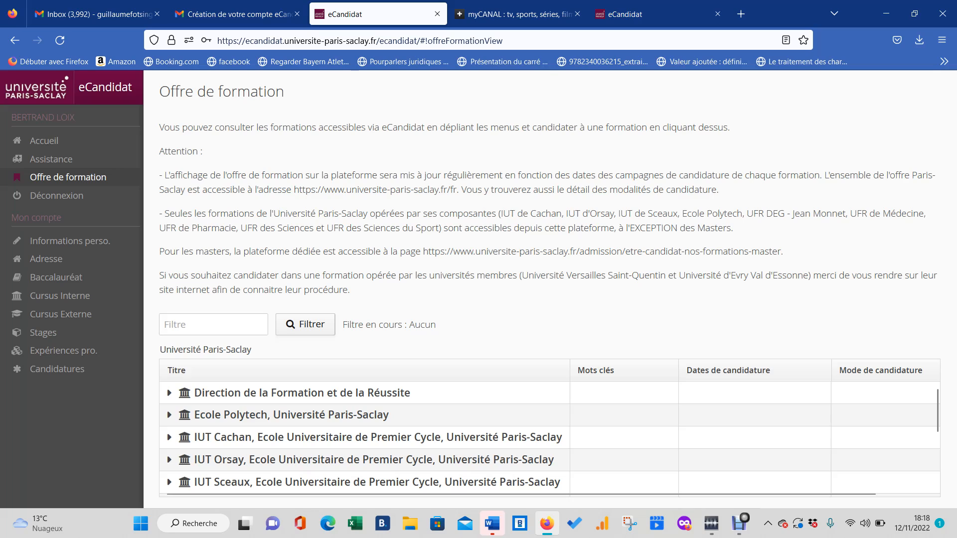
pyautogui.scroll(-5, 549, 439)
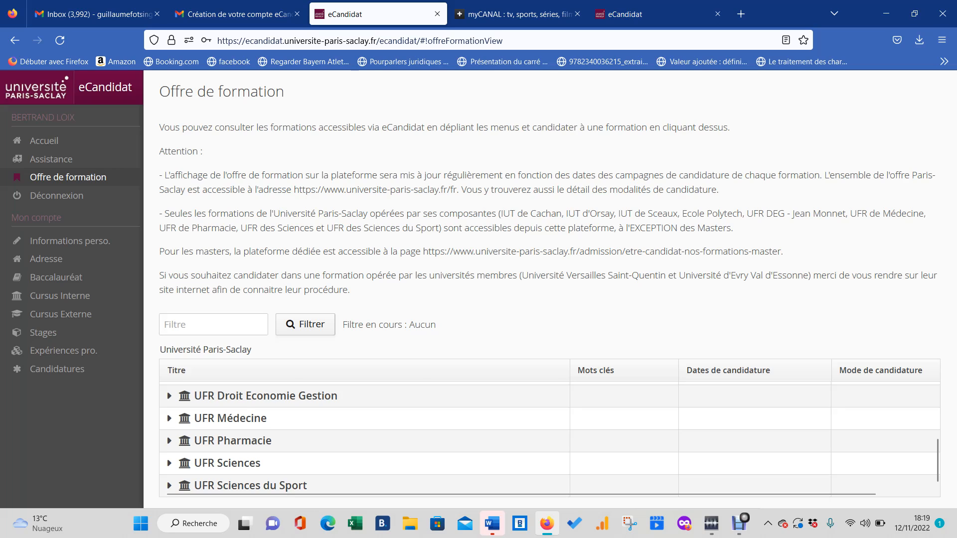
pyautogui.scroll(5, 550, 438)
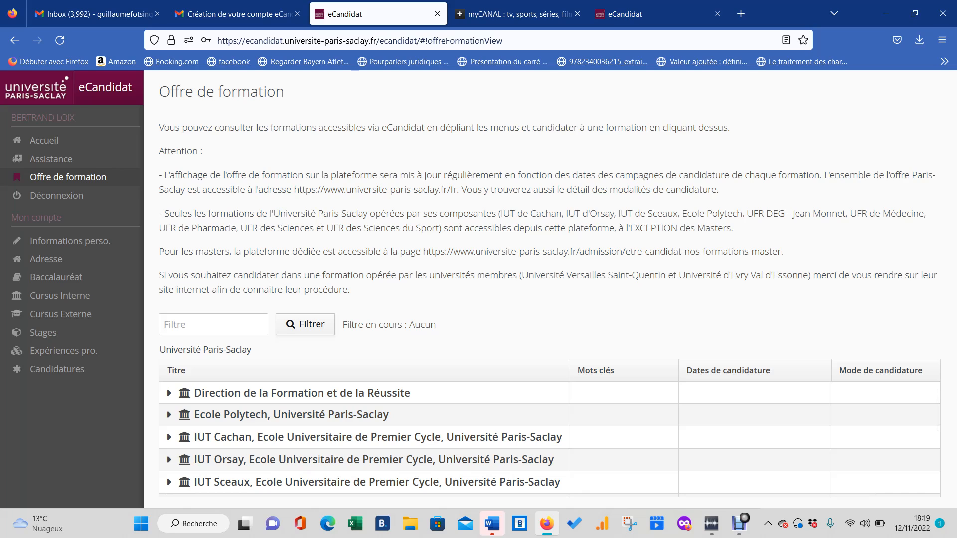
pyautogui.scroll(-5, 548, 439)
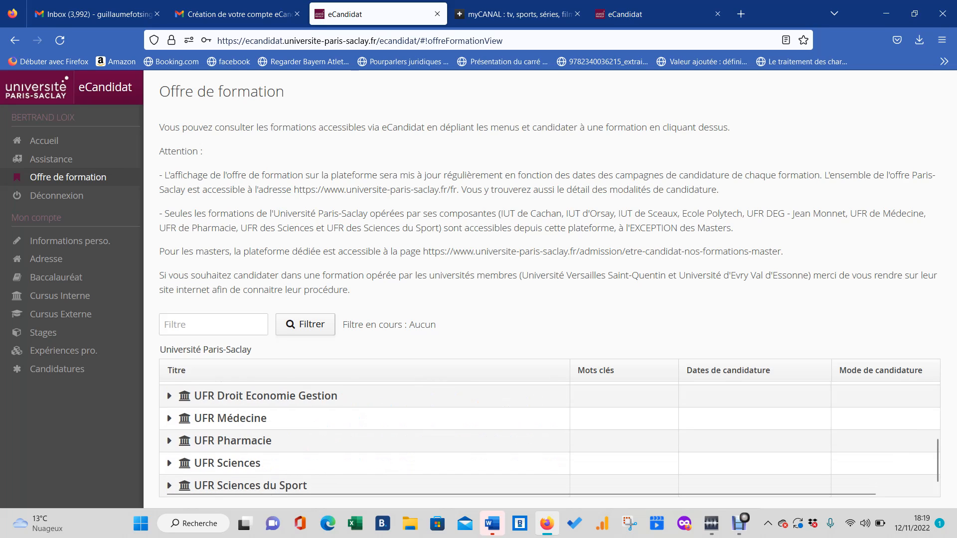
pyautogui.scroll(5, 548, 439)
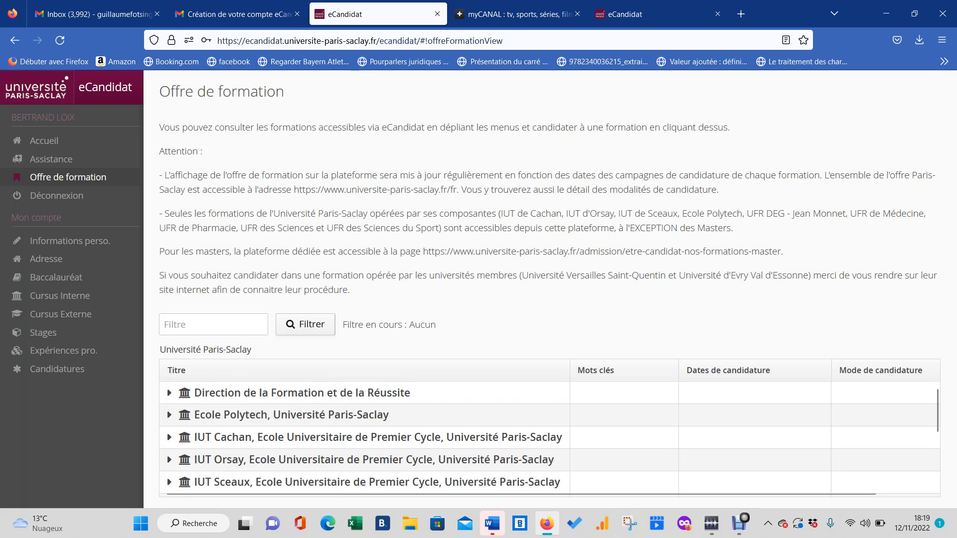
pyautogui.scroll(-5, 548, 438)
pyautogui.scroll(2, 549, 438)
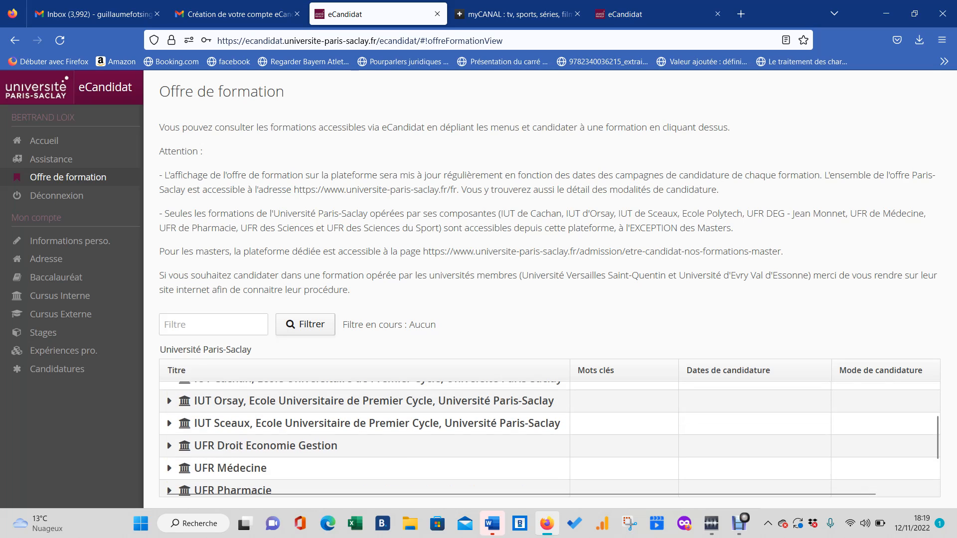
# Step: Expand UFR Droit Economie Gestion and briefly open its Diplôme d'université 2cycle programmes
pyautogui.click(169, 446)
pyautogui.scroll(-2, 548, 439)
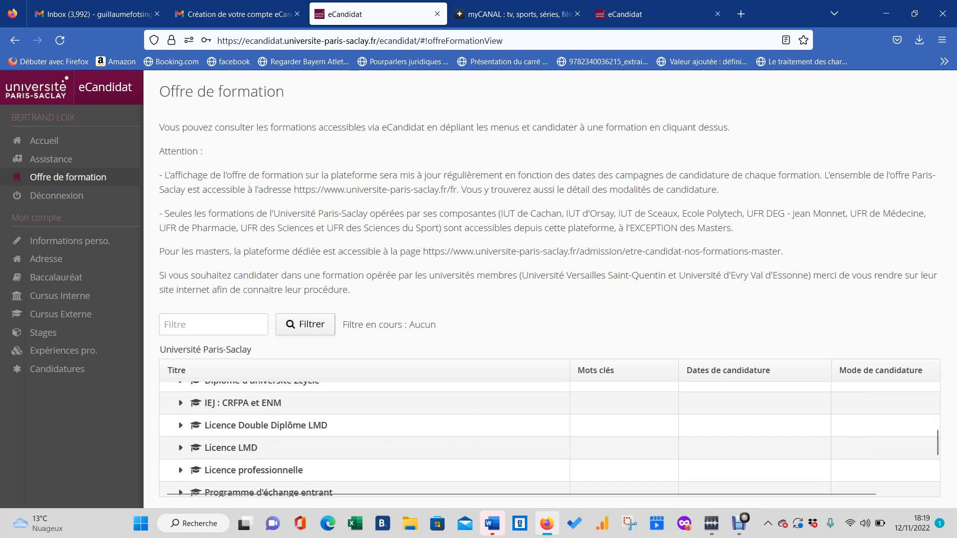
pyautogui.scroll(1, 549, 439)
pyautogui.scroll(1, 548, 439)
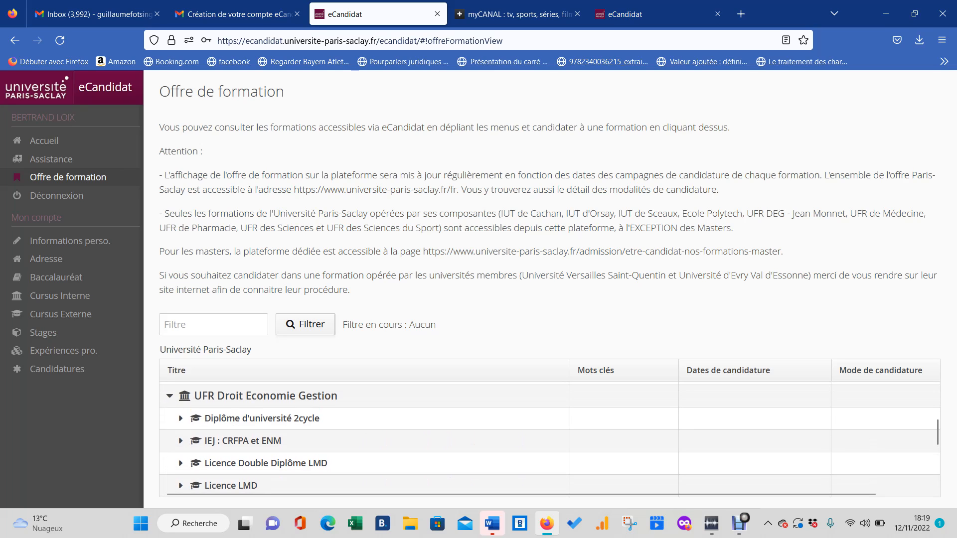
pyautogui.click(181, 418)
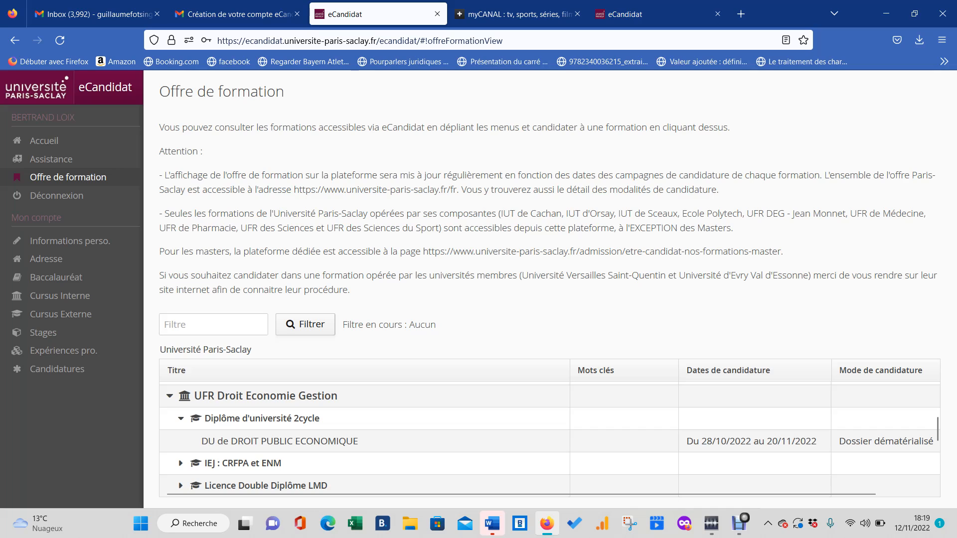
pyautogui.click(181, 418)
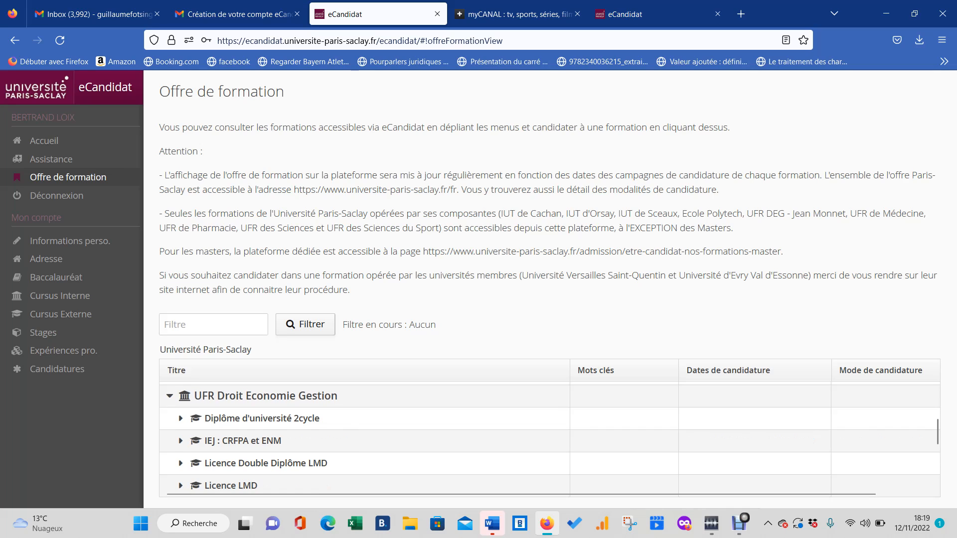
# Step: Browse the Licence LMD programmes under UFR Droit Economie Gestion, then fold them away
pyautogui.scroll(-2, 548, 439)
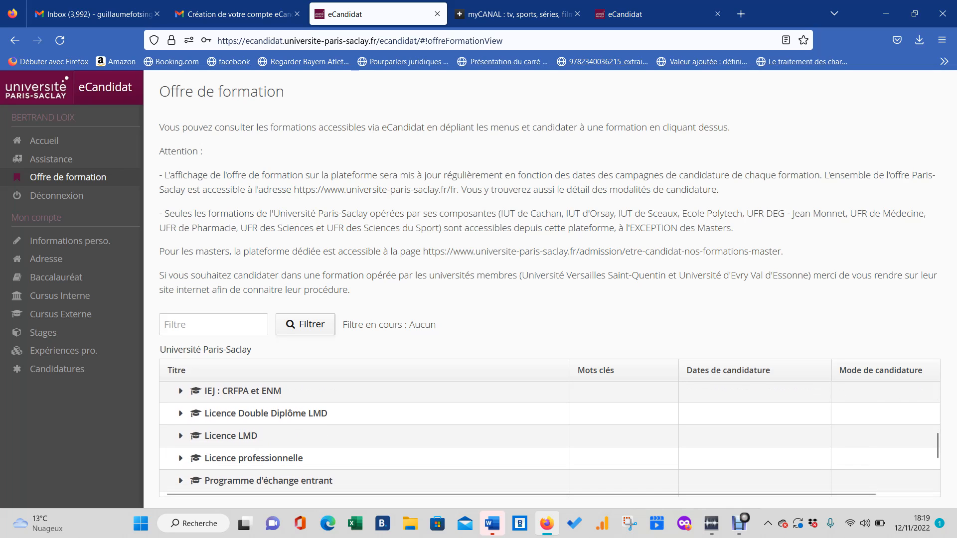
pyautogui.click(181, 436)
pyautogui.scroll(-2, 548, 438)
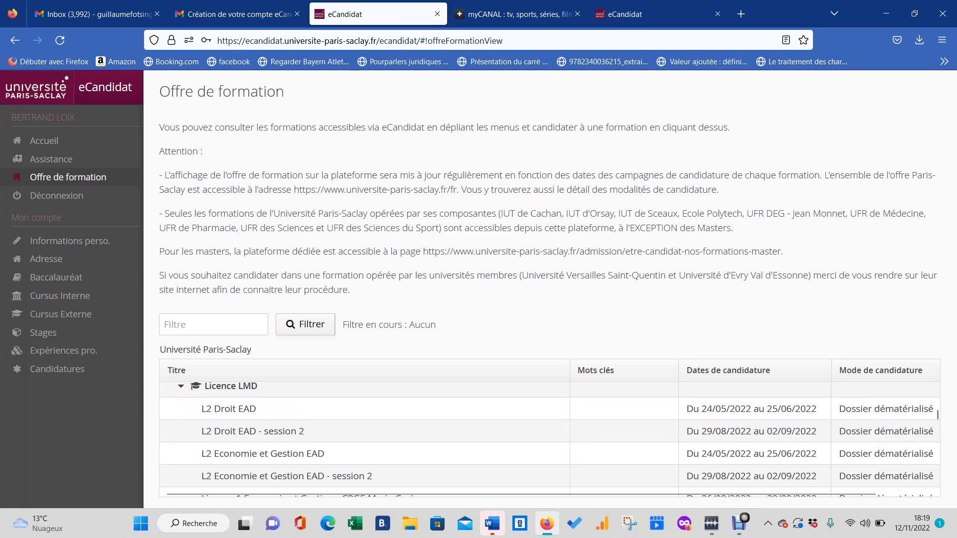
pyautogui.scroll(-6, 548, 438)
pyautogui.scroll(-8, 548, 439)
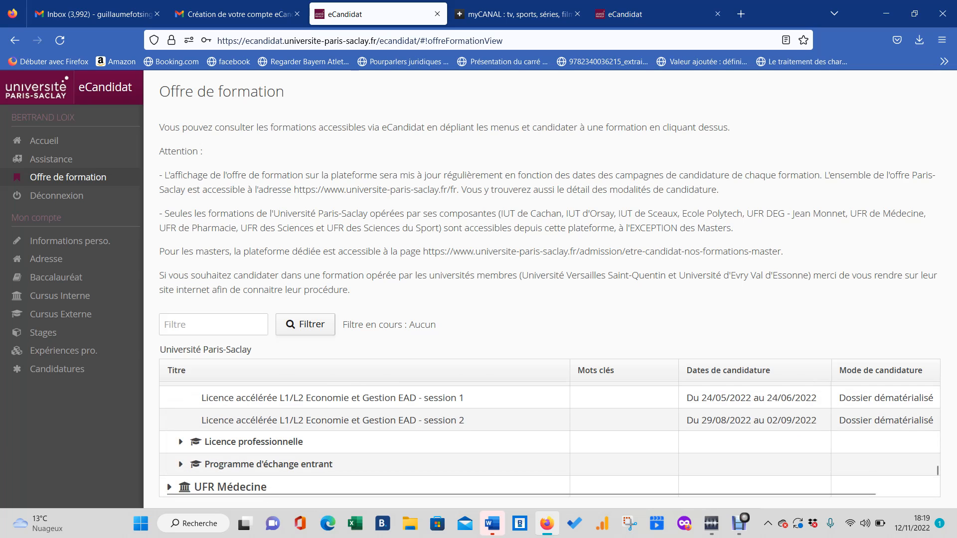
pyautogui.scroll(3, 548, 439)
pyautogui.scroll(-2, 548, 439)
pyautogui.scroll(4, 548, 438)
pyautogui.scroll(6, 549, 438)
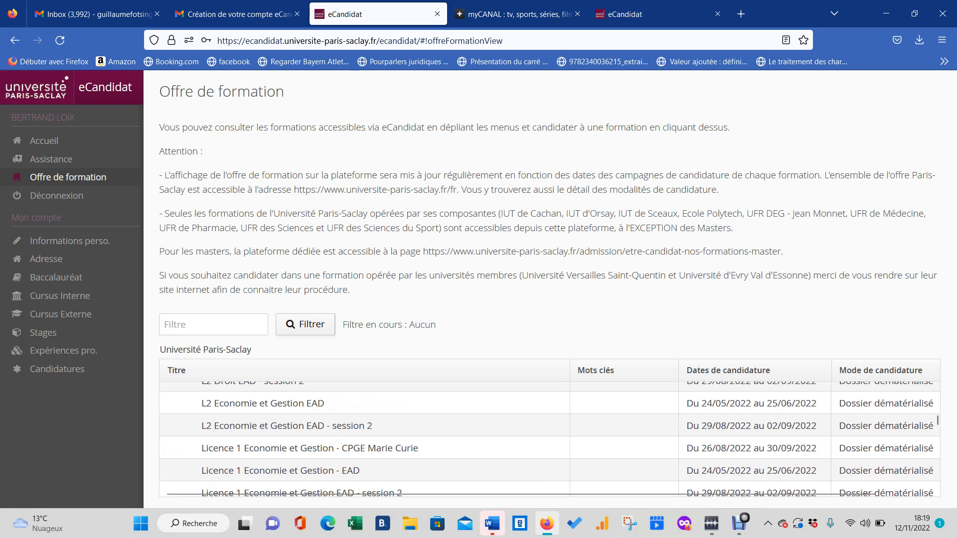
pyautogui.click(181, 436)
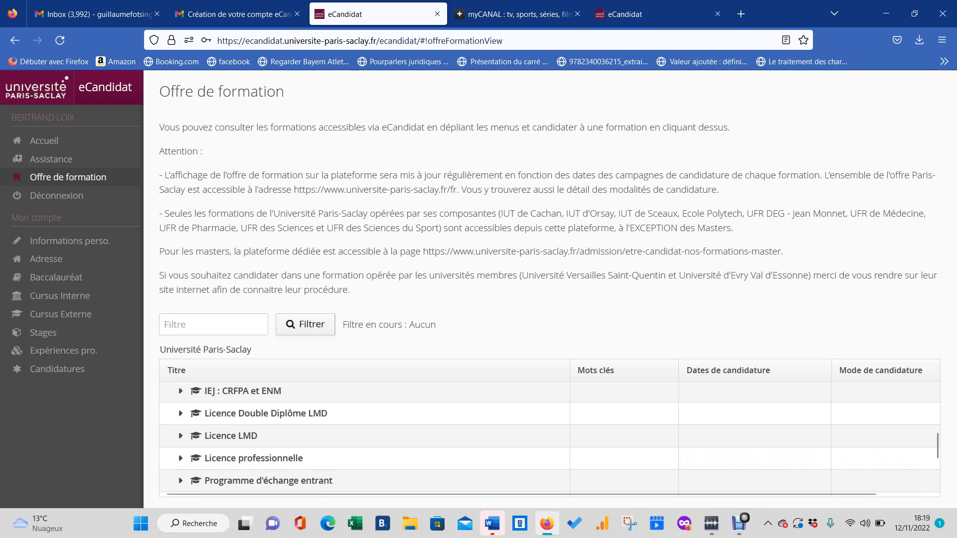
# Step: Check the Licence professionnelle and Licence Double Diplôme LMD programmes, collapsing each afterwards
pyautogui.click(181, 458)
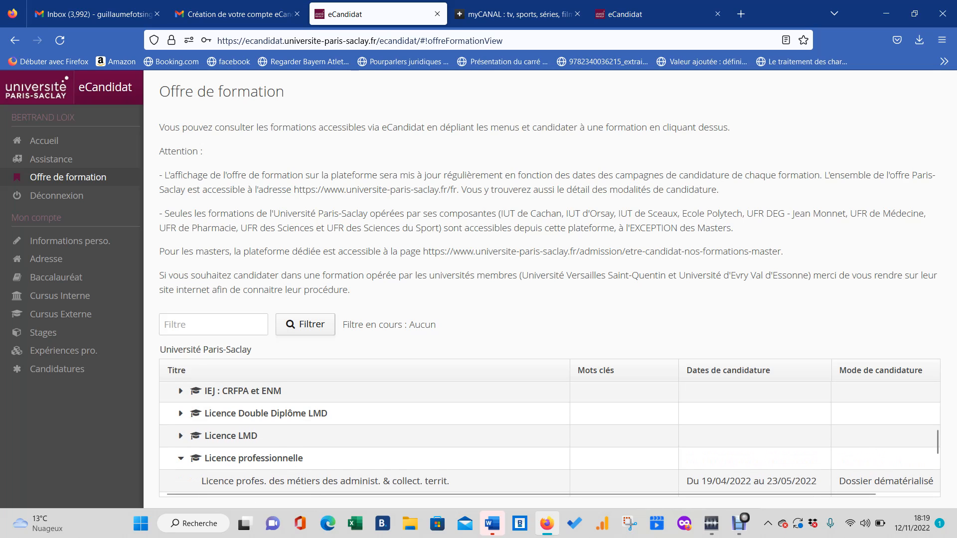
pyautogui.scroll(-3, 548, 438)
pyautogui.scroll(2, 548, 439)
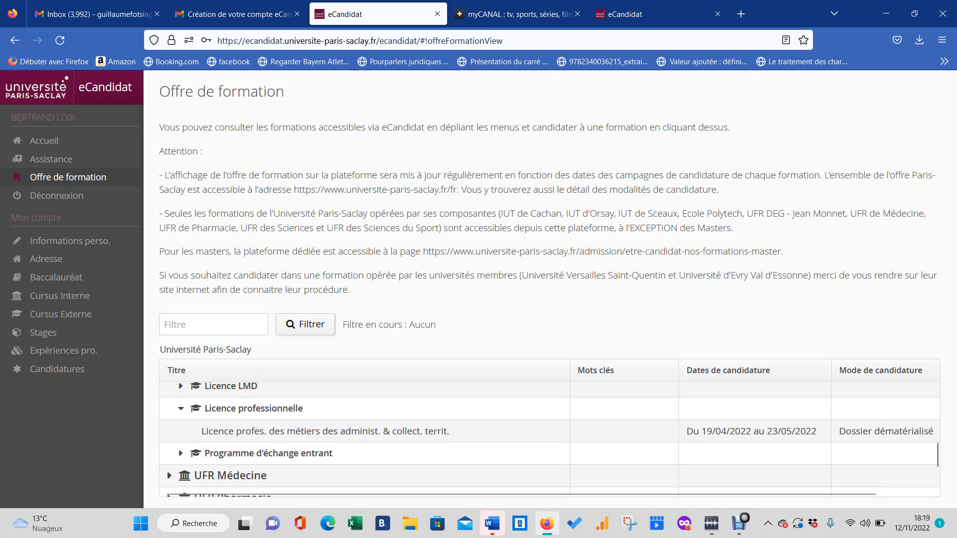
pyautogui.click(181, 408)
pyautogui.scroll(3, 548, 439)
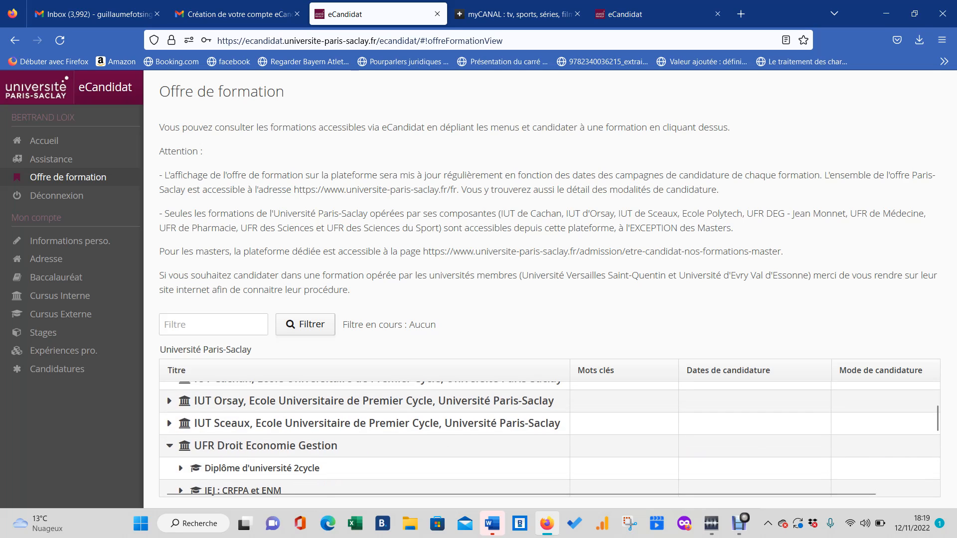
pyautogui.scroll(-2, 548, 438)
pyautogui.click(181, 413)
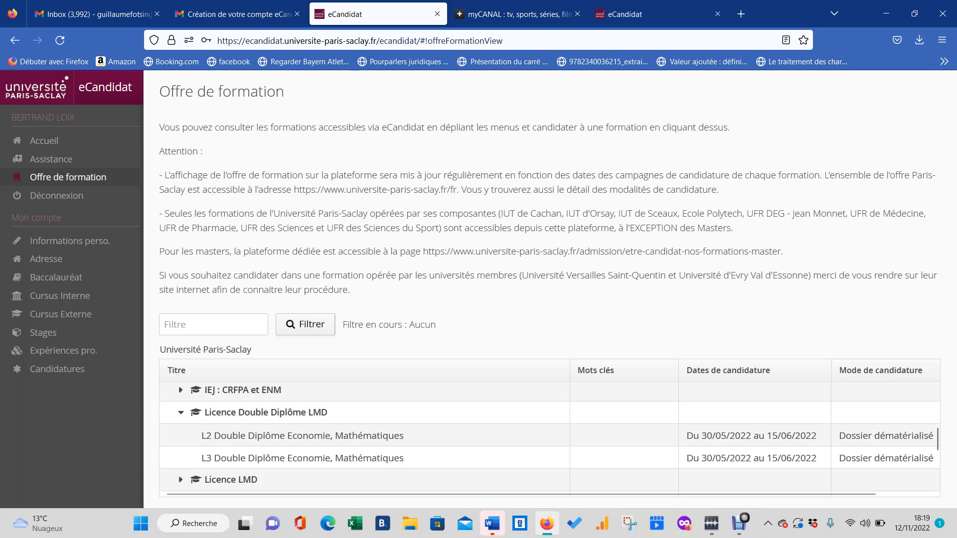
pyautogui.click(181, 414)
pyautogui.scroll(4, 548, 439)
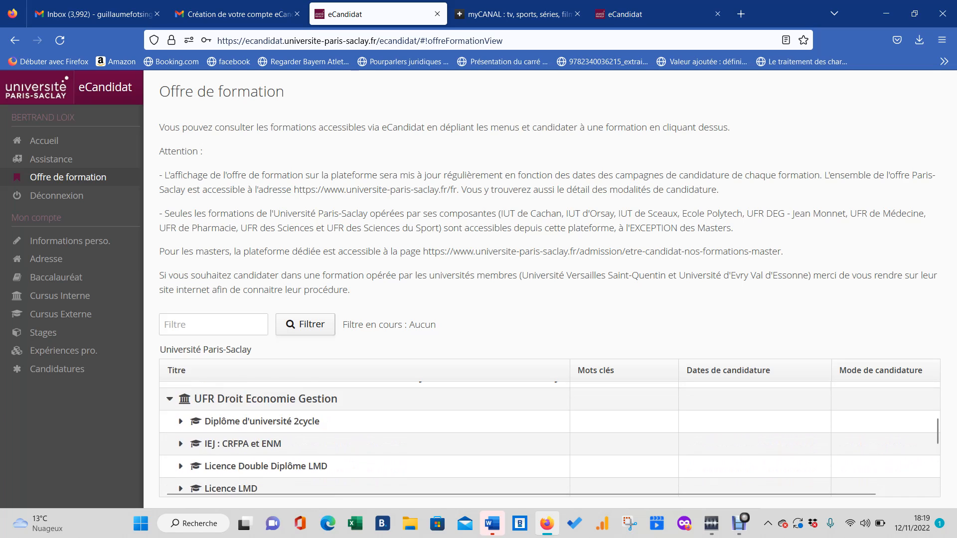
pyautogui.scroll(-5, 548, 439)
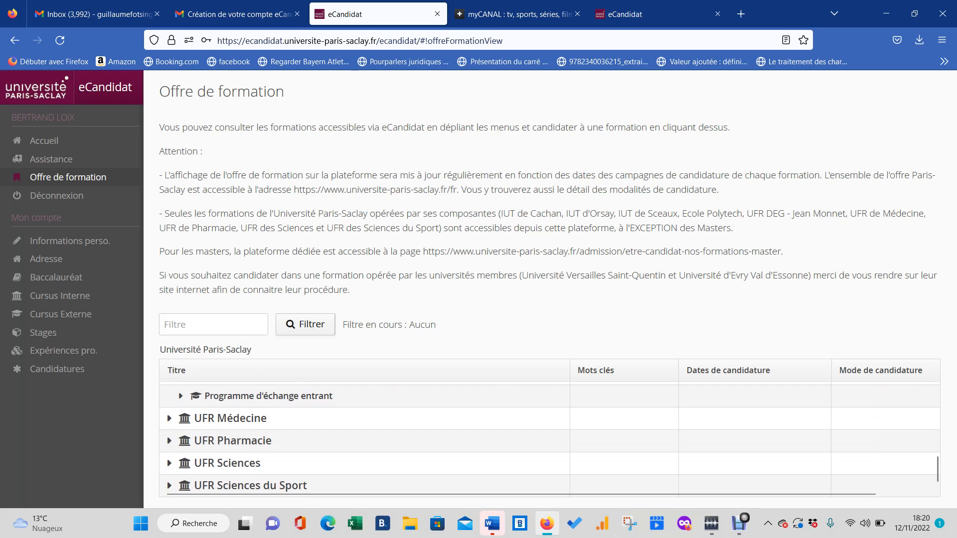
# Step: Expand UFR Médecine and look through its Diplôme d'université 1cycle and 2cycle groups
pyautogui.click(169, 418)
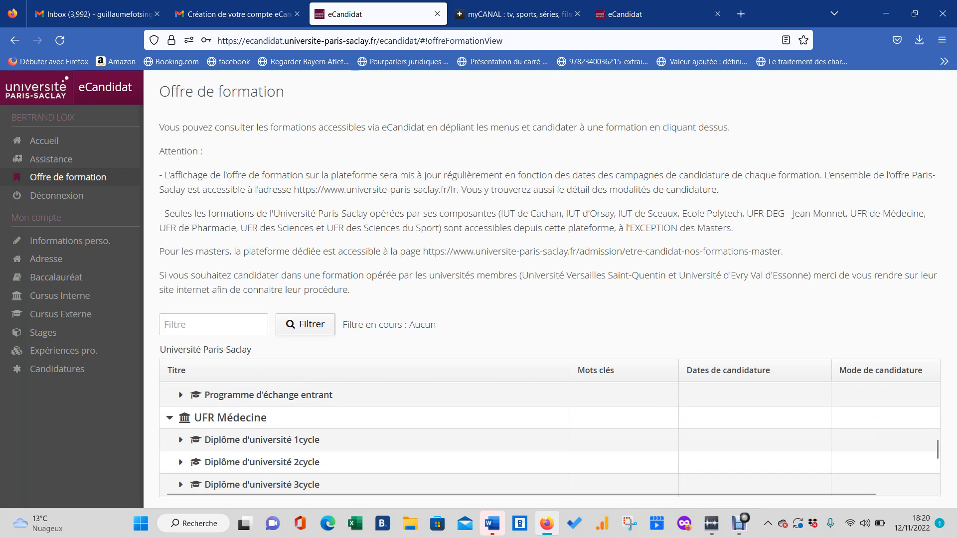
pyautogui.click(181, 440)
pyautogui.click(181, 440)
pyautogui.click(181, 463)
pyautogui.scroll(-1, 548, 439)
pyautogui.scroll(-1, 548, 438)
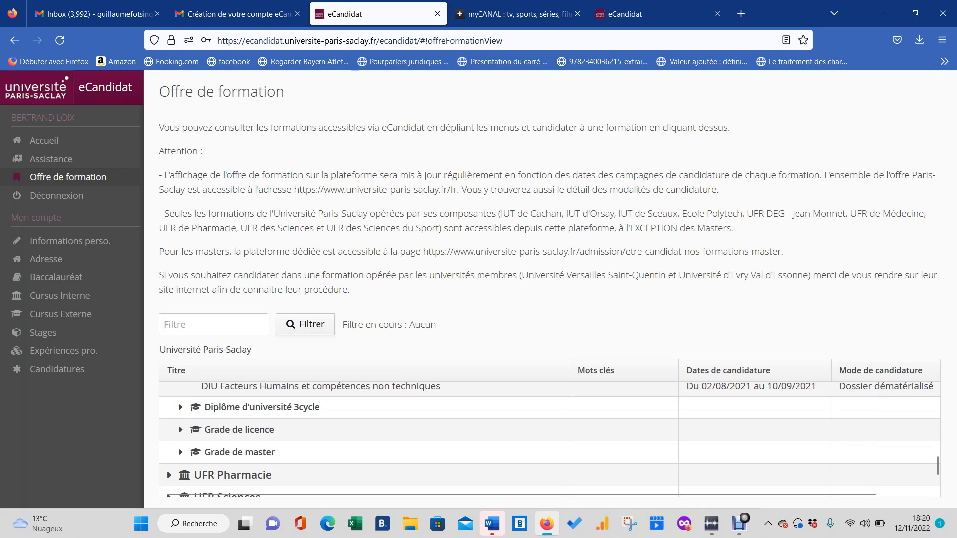
pyautogui.scroll(2, 548, 439)
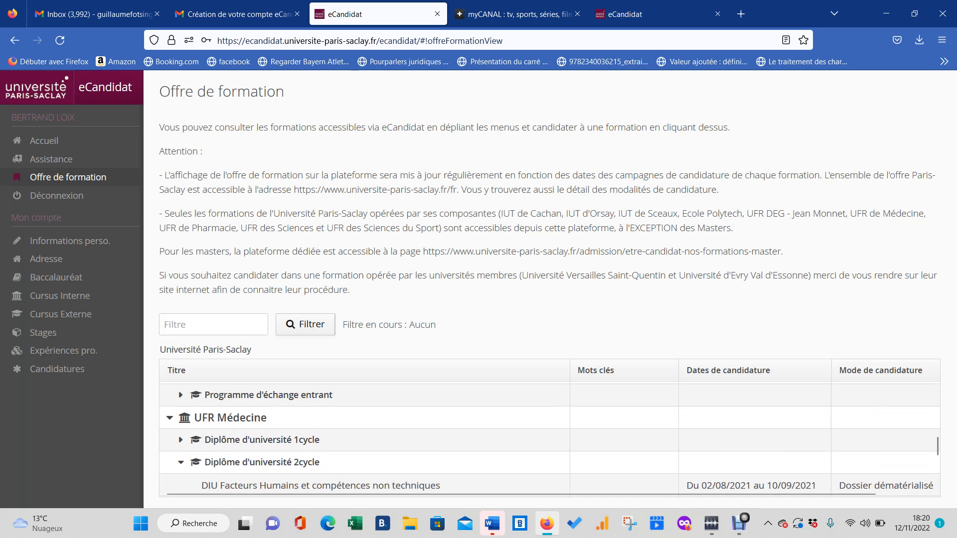
pyautogui.click(181, 462)
pyautogui.scroll(-2, 548, 438)
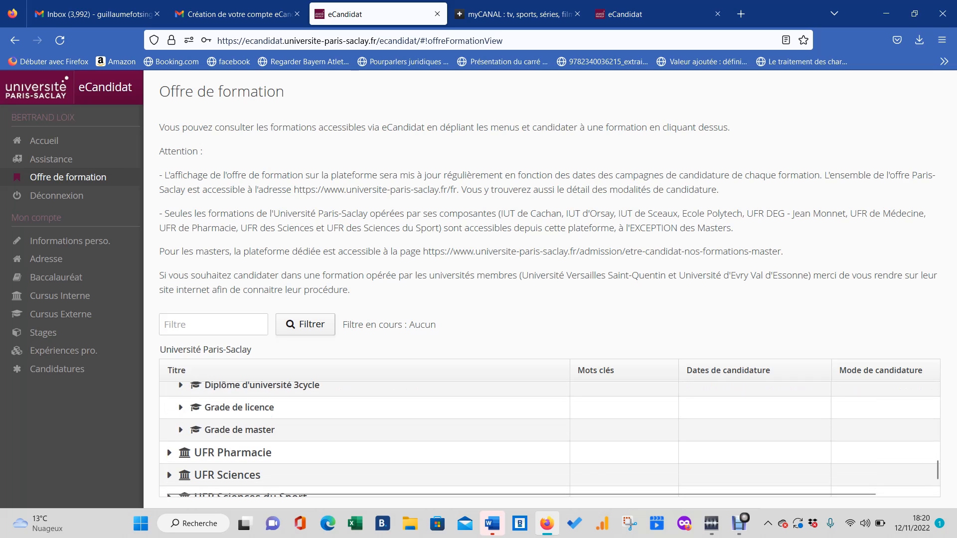
# Step: Review Médecine's Grade de licence programmes and dates, then its Diplôme d'université 3cycle group
pyautogui.click(181, 407)
pyautogui.scroll(-4, 549, 439)
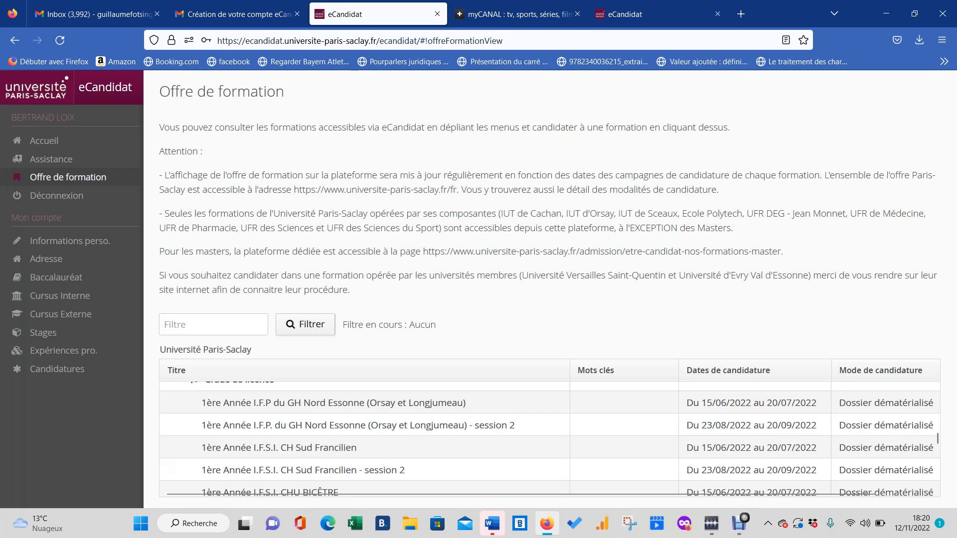
pyautogui.scroll(-5, 548, 439)
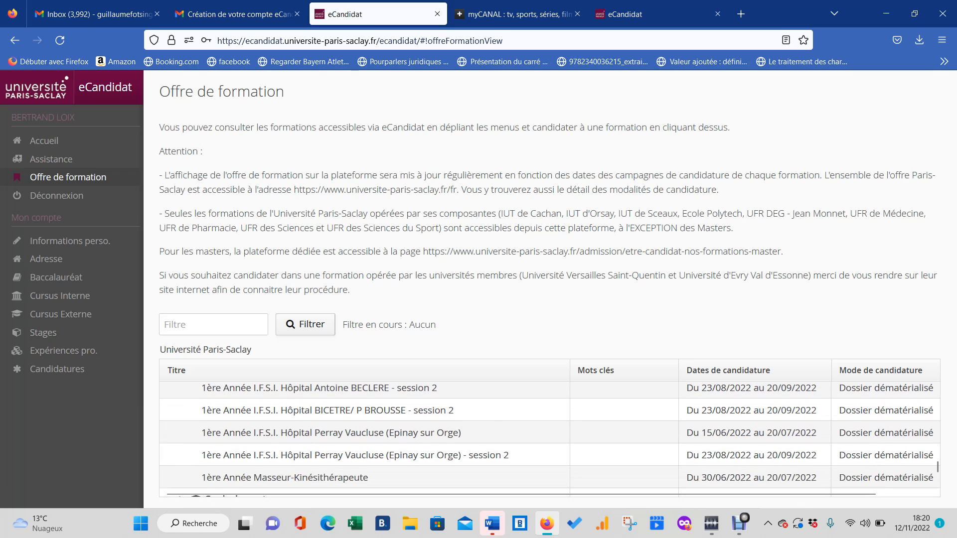
pyautogui.scroll(8, 548, 439)
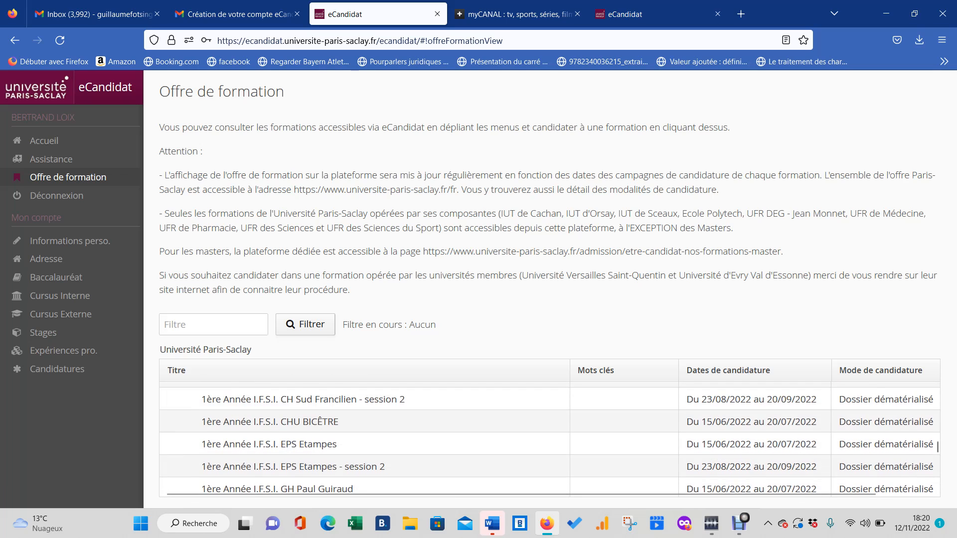
pyautogui.click(181, 409)
pyautogui.click(181, 393)
pyautogui.scroll(-4, 548, 438)
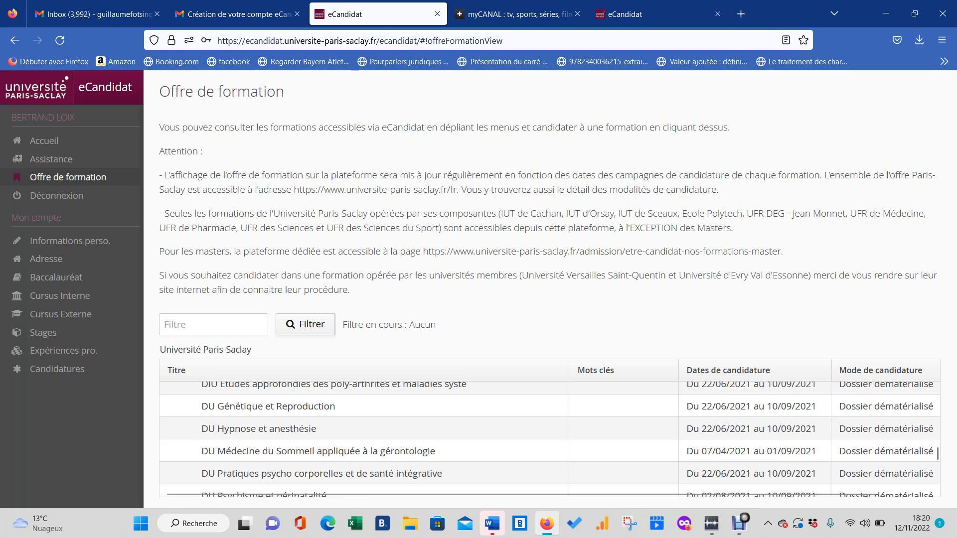
pyautogui.scroll(5, 548, 439)
# Step: Collapse both UFR Médecine and UFR Droit Economie Gestion
pyautogui.click(170, 437)
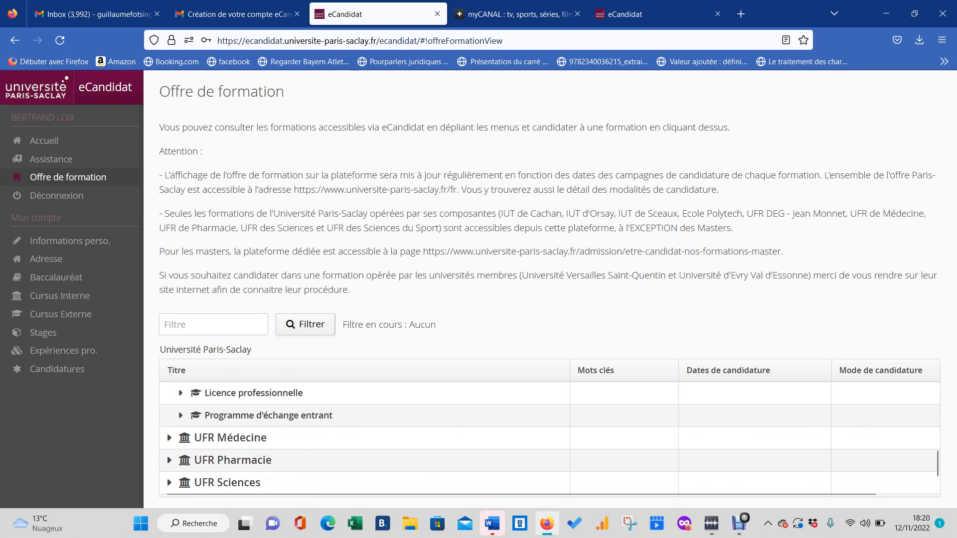
pyautogui.scroll(3, 549, 439)
pyautogui.scroll(2, 548, 438)
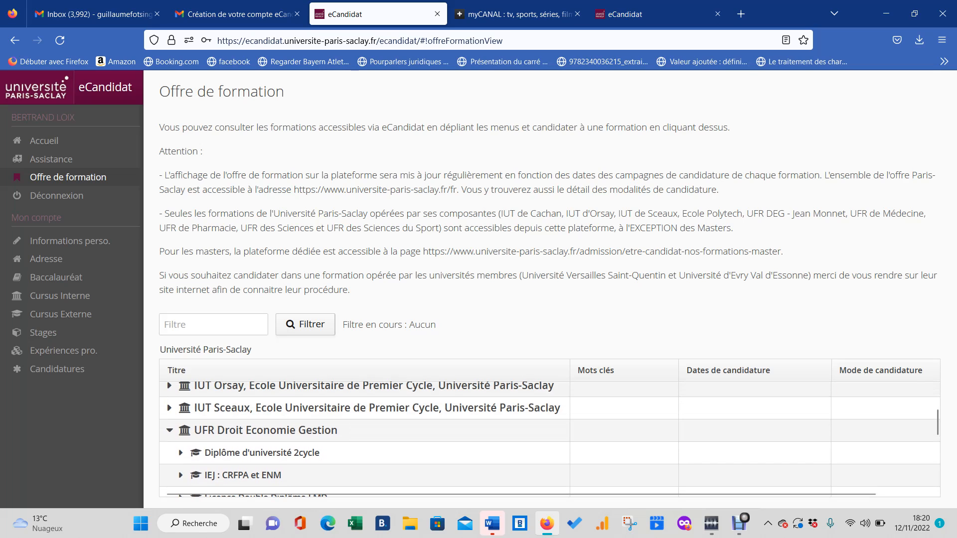
pyautogui.click(170, 430)
pyautogui.scroll(-1, 548, 438)
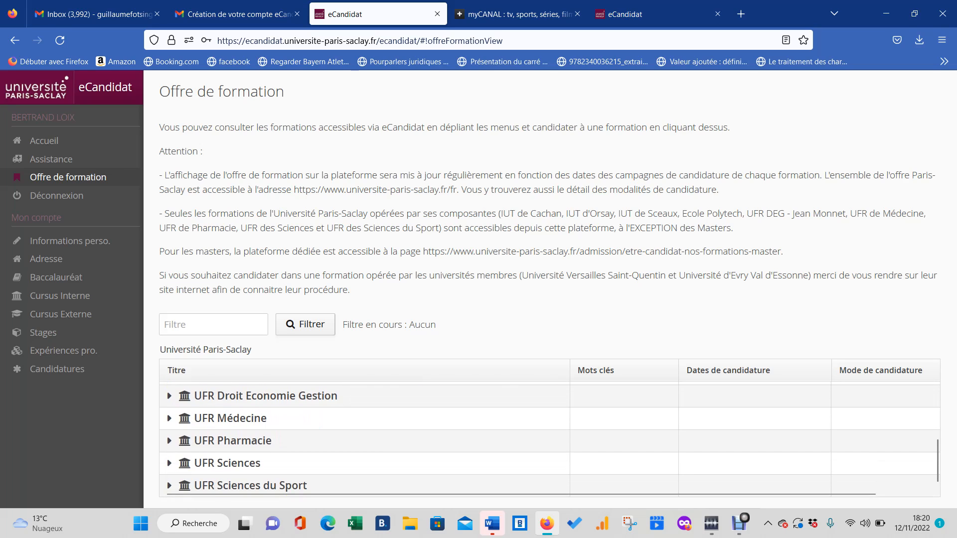
# Step: Reopen UFR Médecine and briefly expand its Diplôme d'université 2cycle group
pyautogui.click(170, 419)
pyautogui.click(170, 418)
pyautogui.click(170, 418)
pyautogui.scroll(-1, 548, 439)
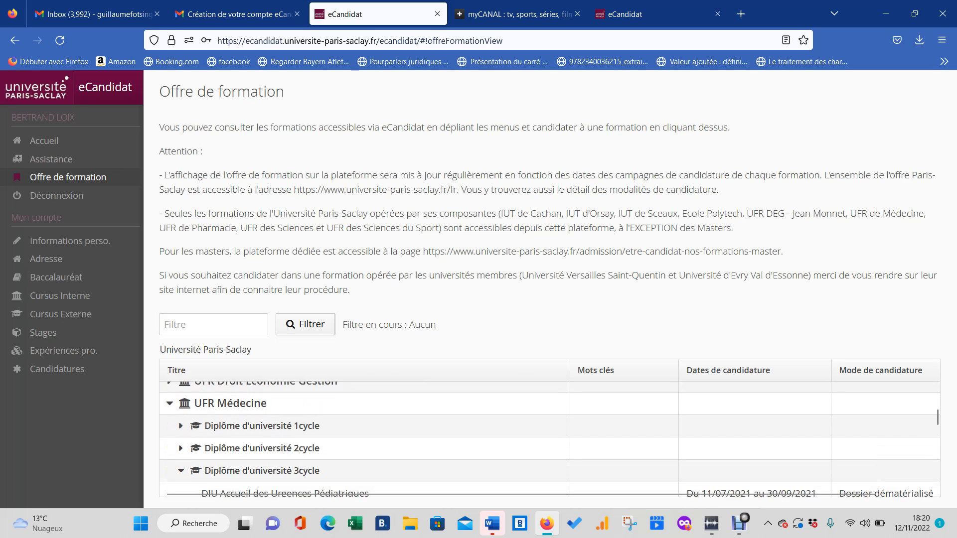
pyautogui.scroll(-1, 548, 438)
pyautogui.click(181, 413)
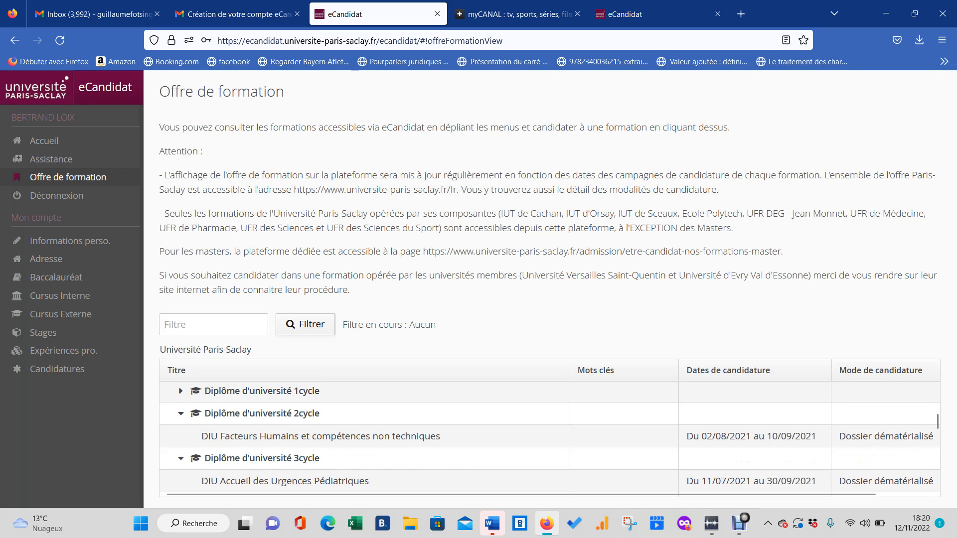
pyautogui.click(181, 413)
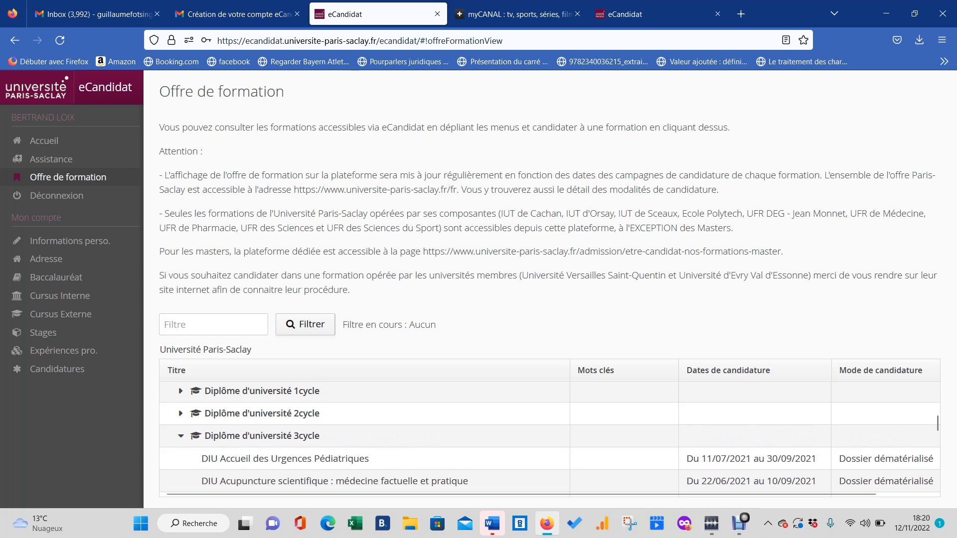
# Step: Fold the 3cycle group, glance at Grade de master, then collapse UFR Médecine
pyautogui.click(181, 436)
pyautogui.scroll(-1, 548, 438)
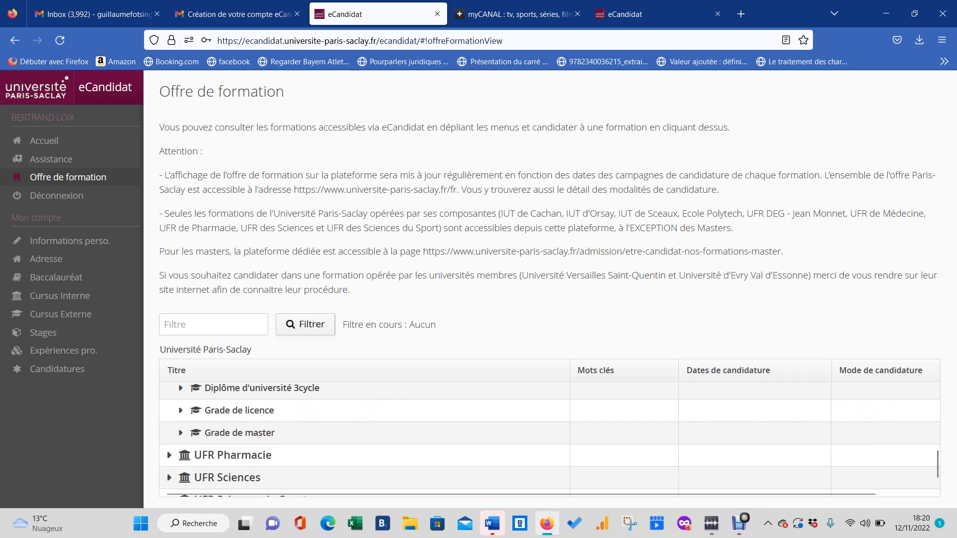
pyautogui.click(181, 431)
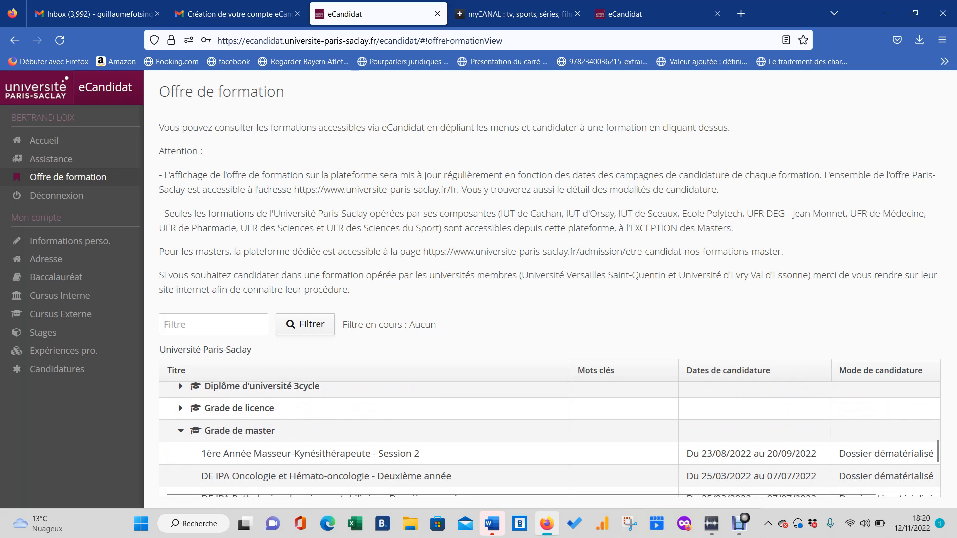
pyautogui.click(181, 430)
pyautogui.scroll(3, 548, 439)
pyautogui.click(170, 468)
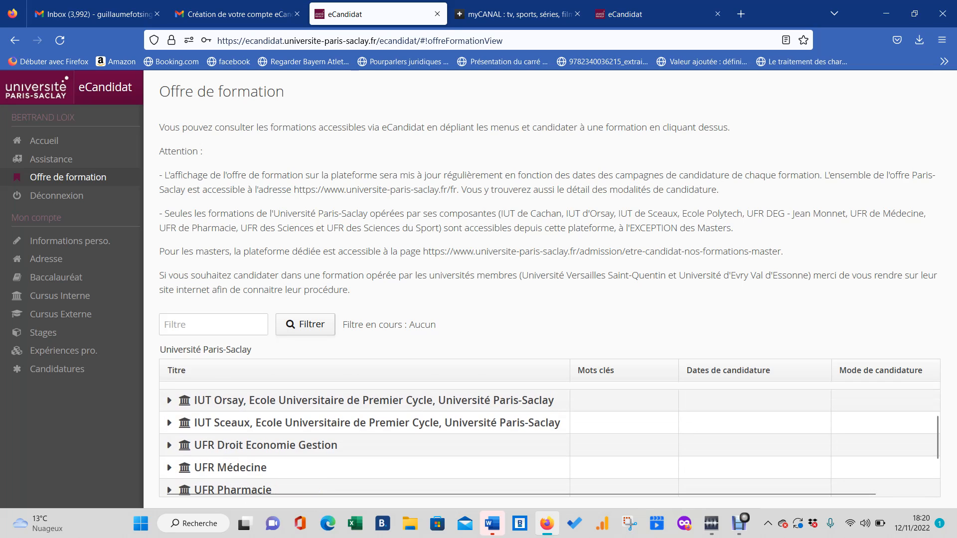
pyautogui.scroll(-1, 548, 438)
# Step: Expand UFR Sciences and look at its Diplôme d'université 2cycle group before collapsing it
pyautogui.click(169, 463)
pyautogui.scroll(-3, 548, 438)
pyautogui.scroll(1, 549, 439)
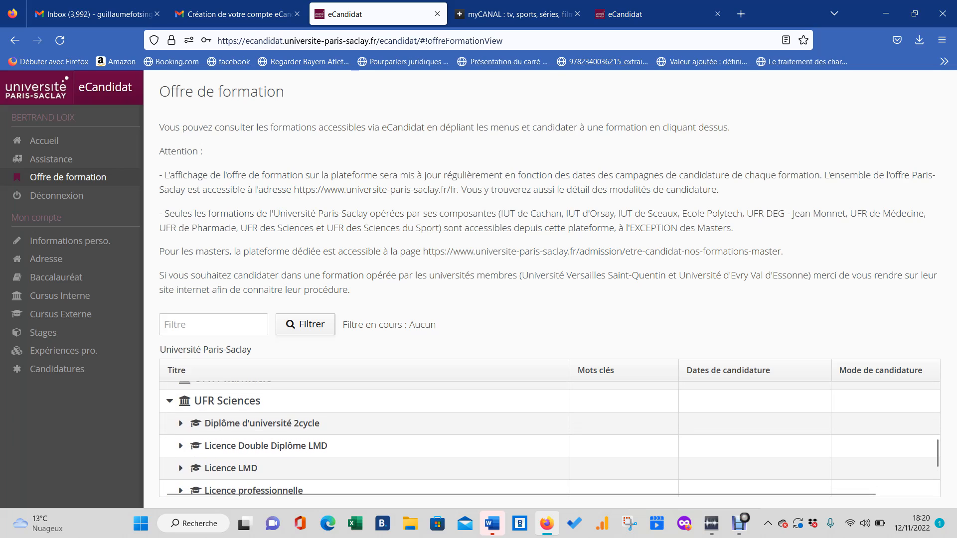
pyautogui.click(181, 423)
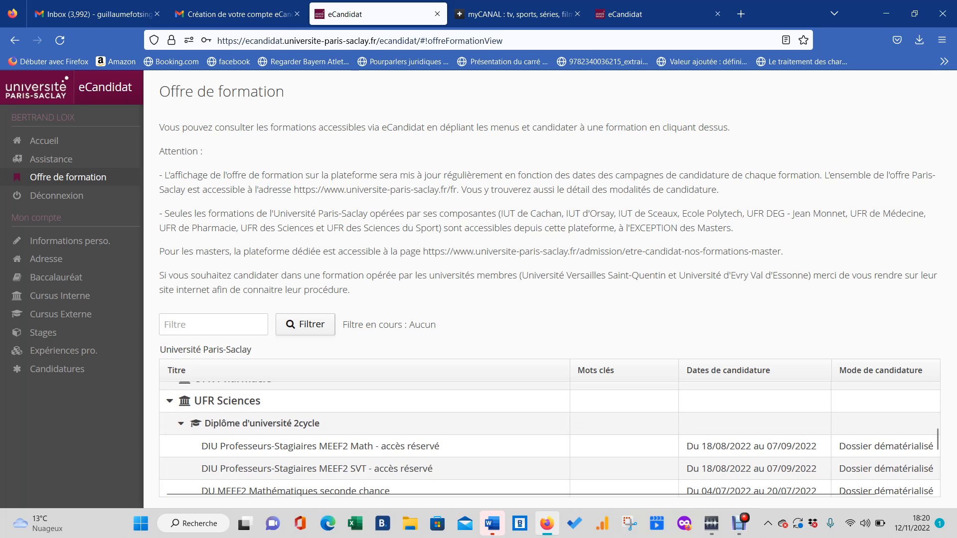
pyautogui.scroll(-3, 548, 439)
pyautogui.scroll(2, 548, 438)
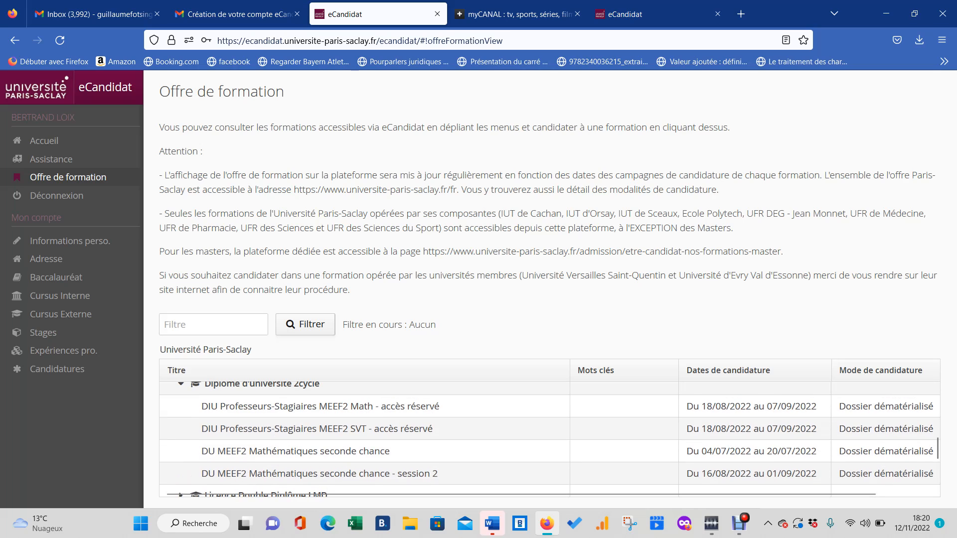
pyautogui.scroll(1, 548, 439)
pyautogui.click(181, 433)
pyautogui.scroll(-1, 548, 439)
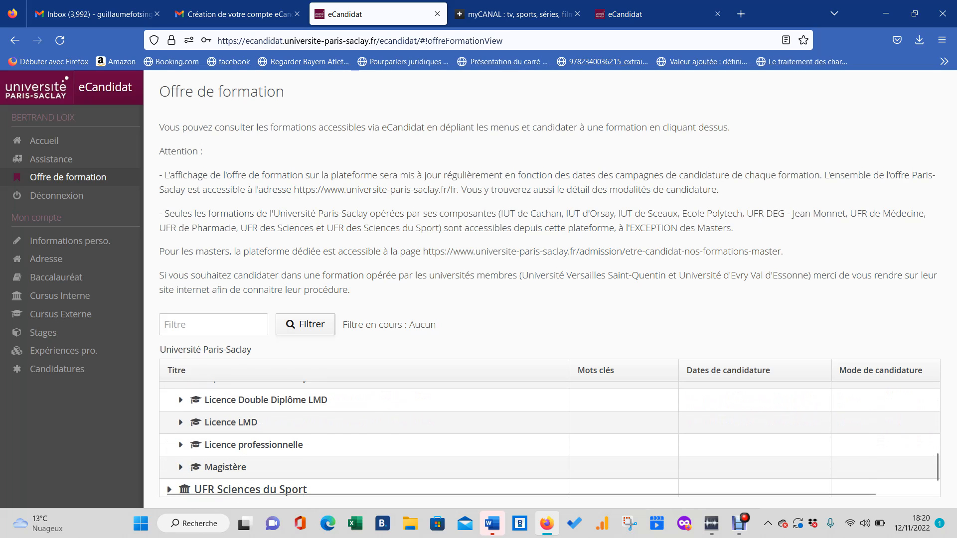
# Step: Try applying to a Licence LMD formation, then go to the Adresse page after the address warning
pyautogui.click(181, 419)
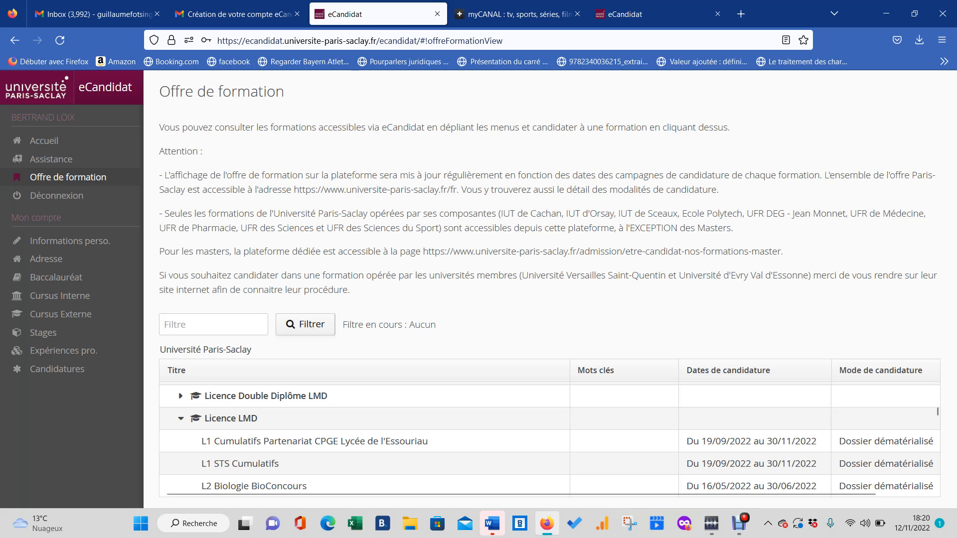
pyautogui.scroll(-3, 548, 438)
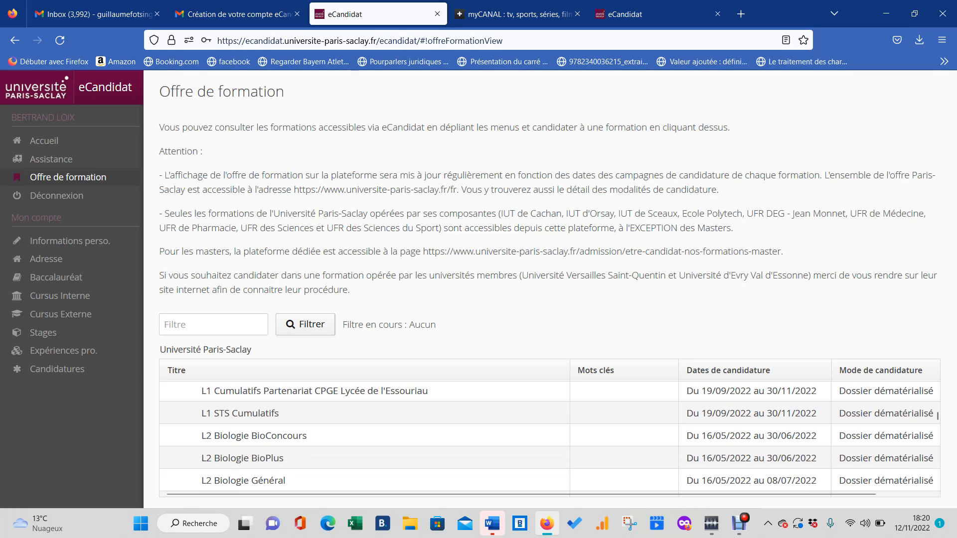
pyautogui.scroll(-2, 548, 439)
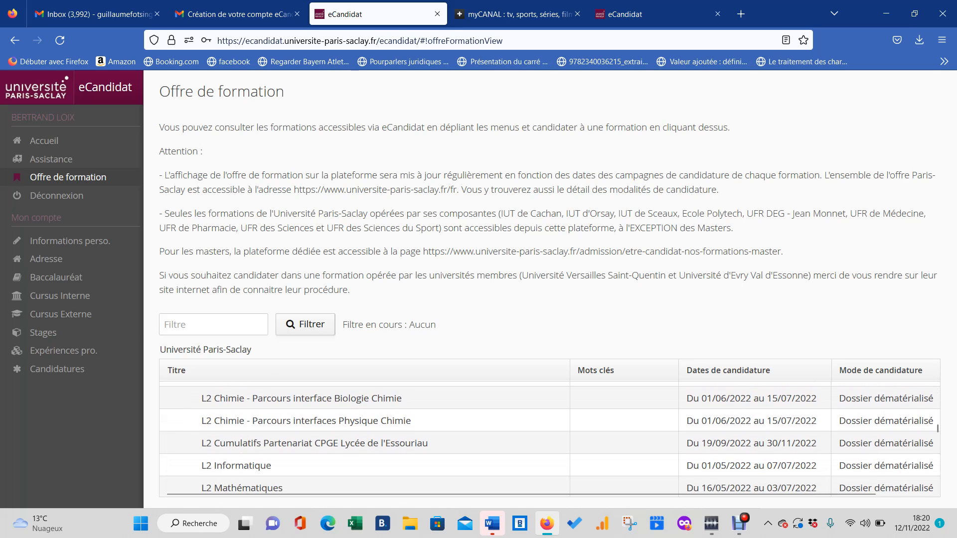
pyautogui.click(314, 443)
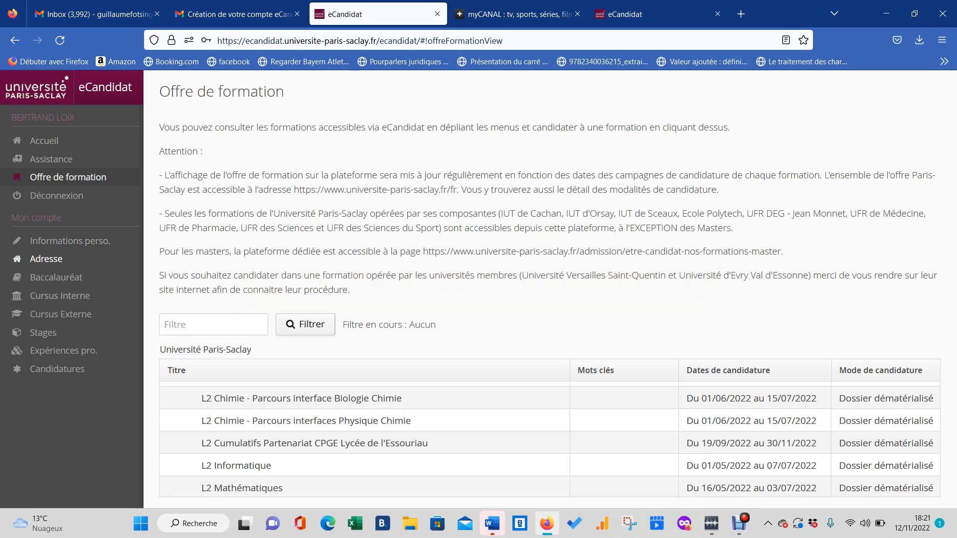
pyautogui.click(45, 258)
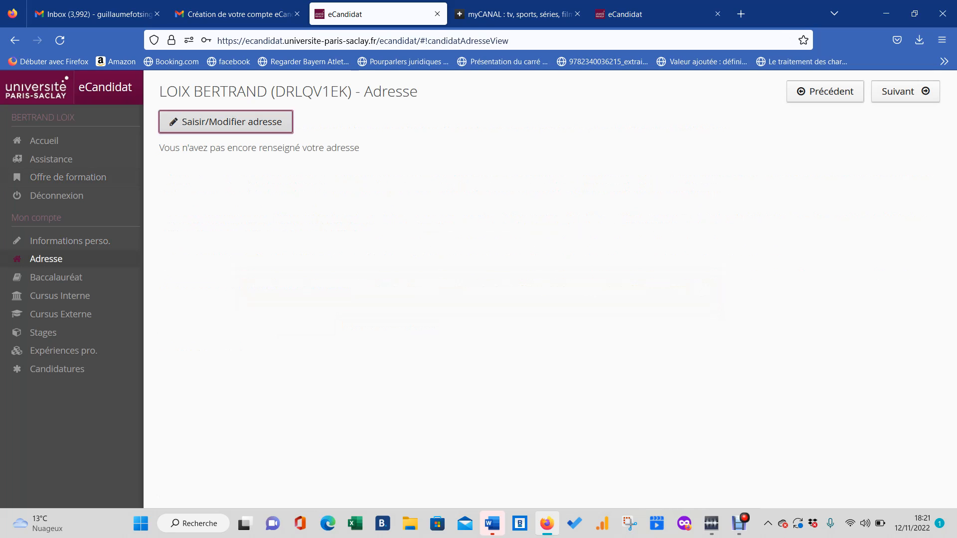
# Step: Open the address form, enter postal code 00152, then clear it again
pyautogui.click(225, 121)
pyautogui.click(478, 241)
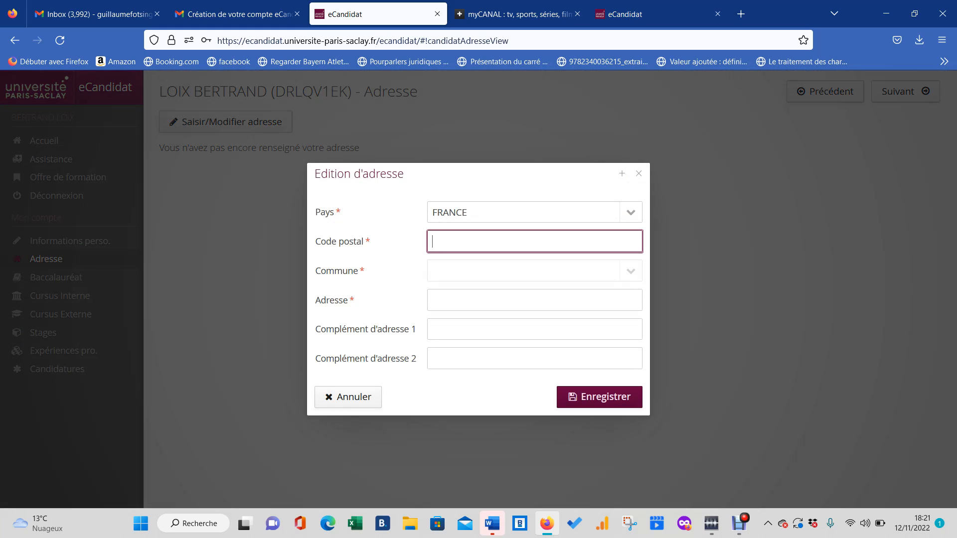
pyautogui.write('00152')
pyautogui.click(631, 271)
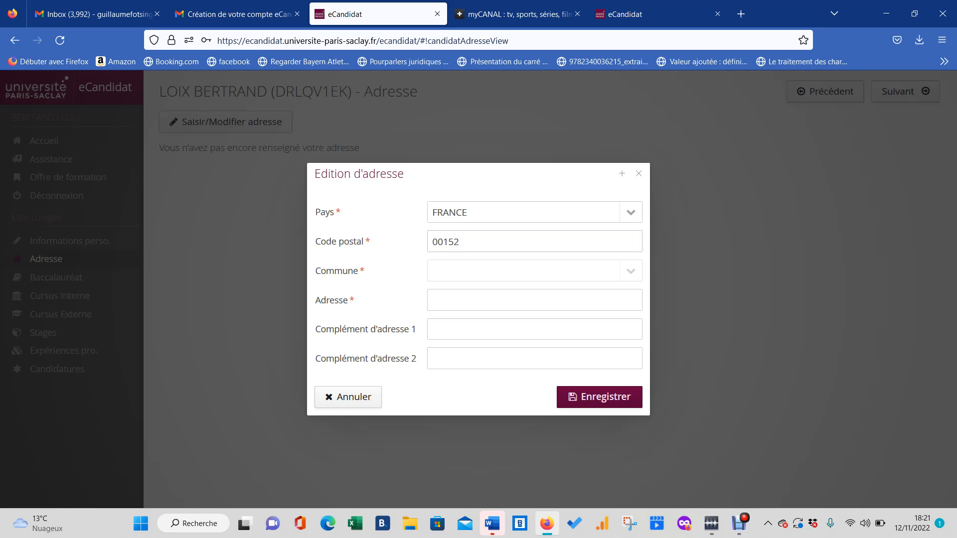
pyautogui.click(534, 300)
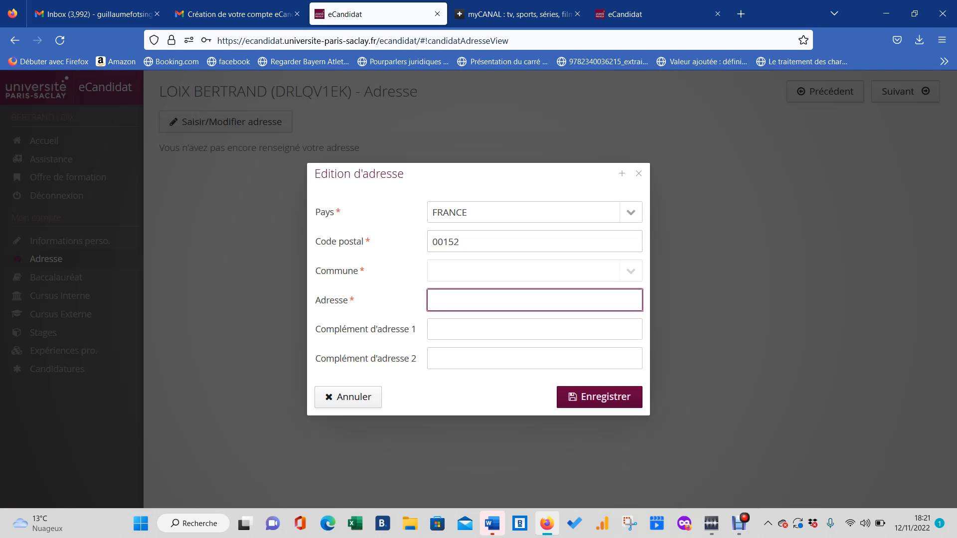
pyautogui.hotkey('shift', 'Tab')
pyautogui.press('BackSpace')
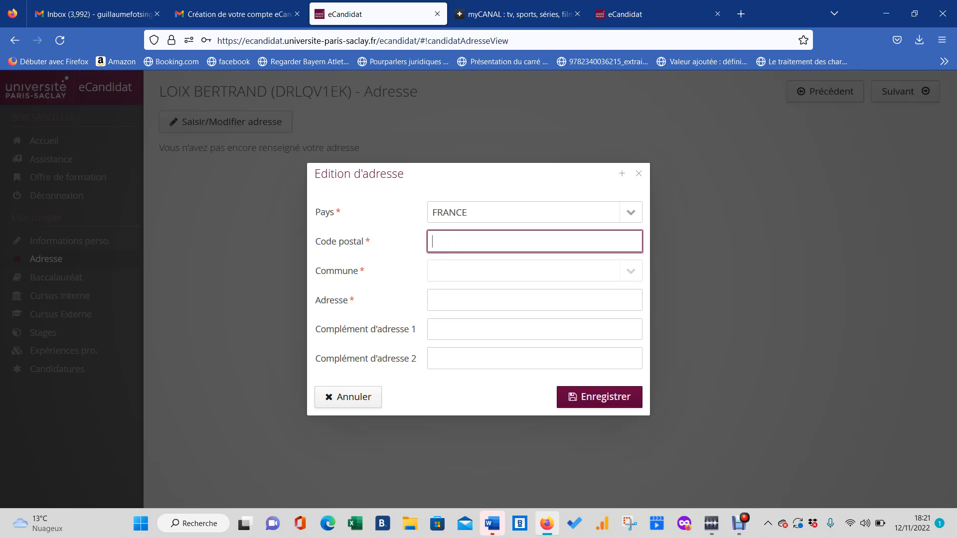
# Step: Select CAMEROUN as the country
pyautogui.hotkey('shift', 'Tab')
pyautogui.press('Down')
pyautogui.press('Down')
pyautogui.press('Down')
pyautogui.press('Down')
pyautogui.press('Down')
pyautogui.press('Down')
pyautogui.press('Down')
pyautogui.press('Down')
pyautogui.press('Down')
pyautogui.press('Down')
pyautogui.press('Down')
pyautogui.press('Down')
pyautogui.press('Down')
pyautogui.press('Down')
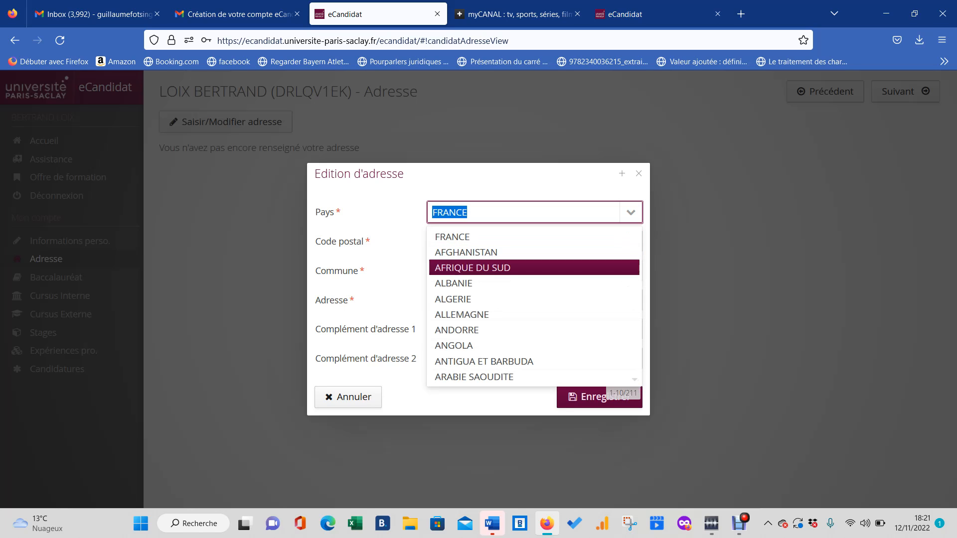
pyautogui.press('Up')
pyautogui.press('Up')
pyautogui.press('Up')
pyautogui.press('Down')
pyautogui.press('Down')
pyautogui.press('Up')
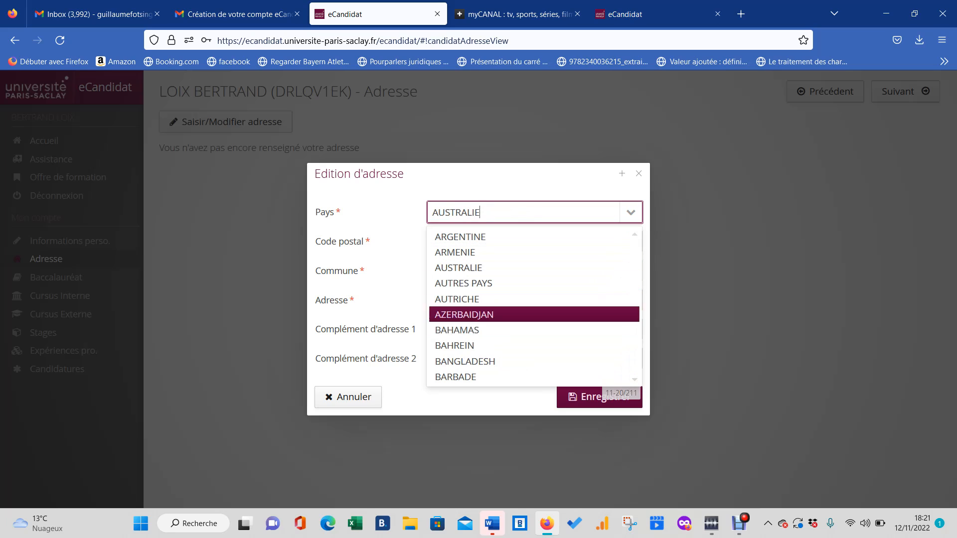
pyautogui.press('Down')
pyautogui.press('Down')
pyautogui.press('Down')
pyautogui.press('Down')
pyautogui.press('Down')
pyautogui.press('Down')
pyautogui.press('Down')
pyautogui.press('Down')
pyautogui.press('Down')
pyautogui.press('Down')
pyautogui.press('Down')
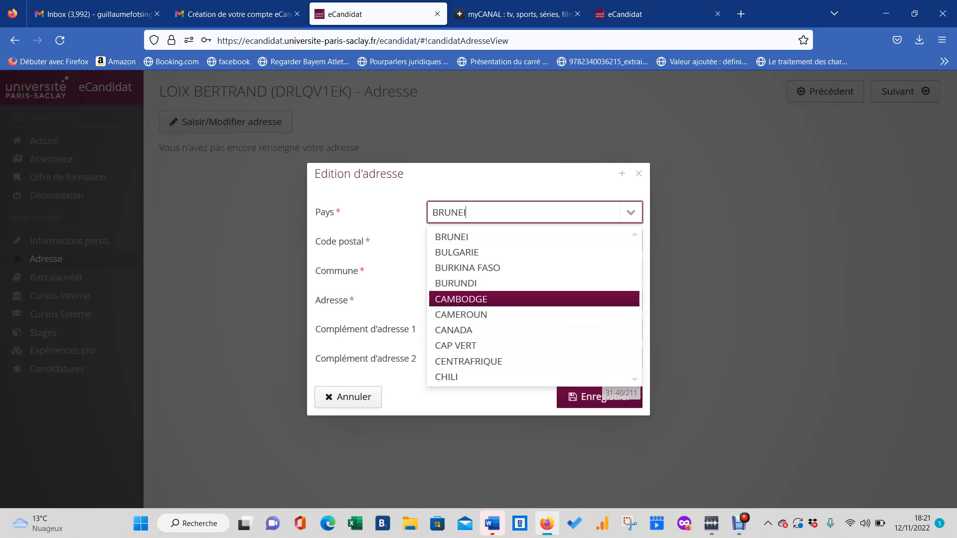
pyautogui.press('Return')
# Step: Enter DOUALA as the foreign town and EDFGFDCV as the street line, then save
pyautogui.click(534, 241)
pyautogui.write('99')
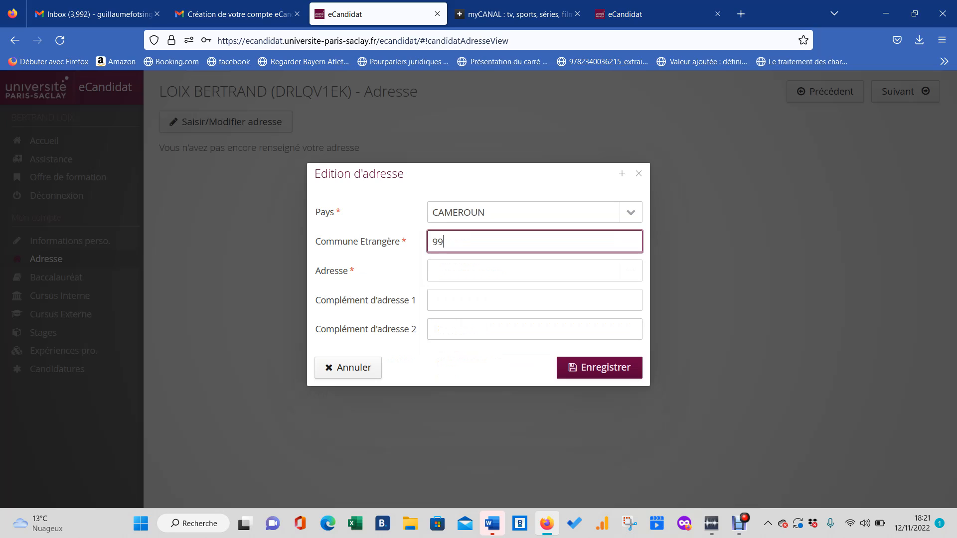
pyautogui.press('BackSpace')
pyautogui.press('BackSpace')
pyautogui.write('DOULA')
pyautogui.press('BackSpace')
pyautogui.press('BackSpace')
pyautogui.write('ALA')
pyautogui.press('Tab')
pyautogui.write('EDFGFDCV')
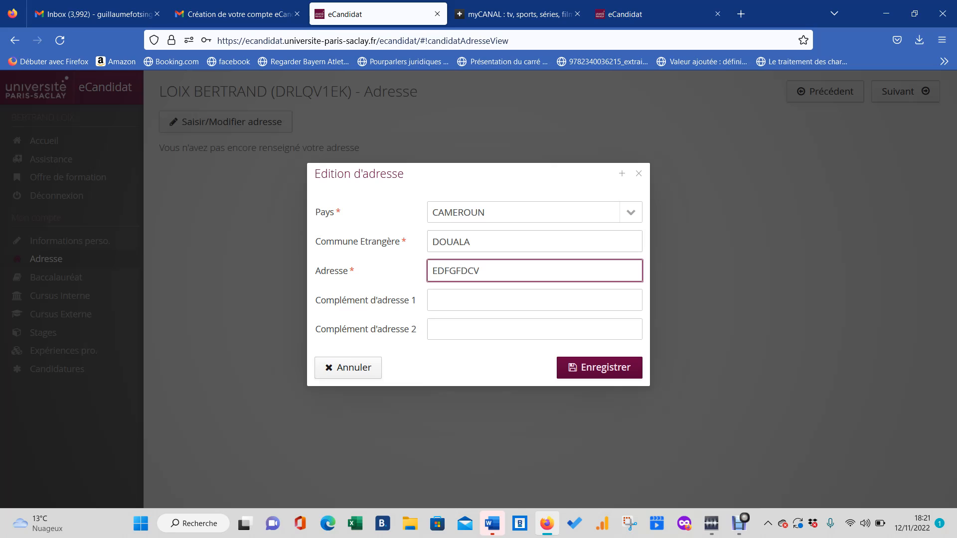
pyautogui.press('Return')
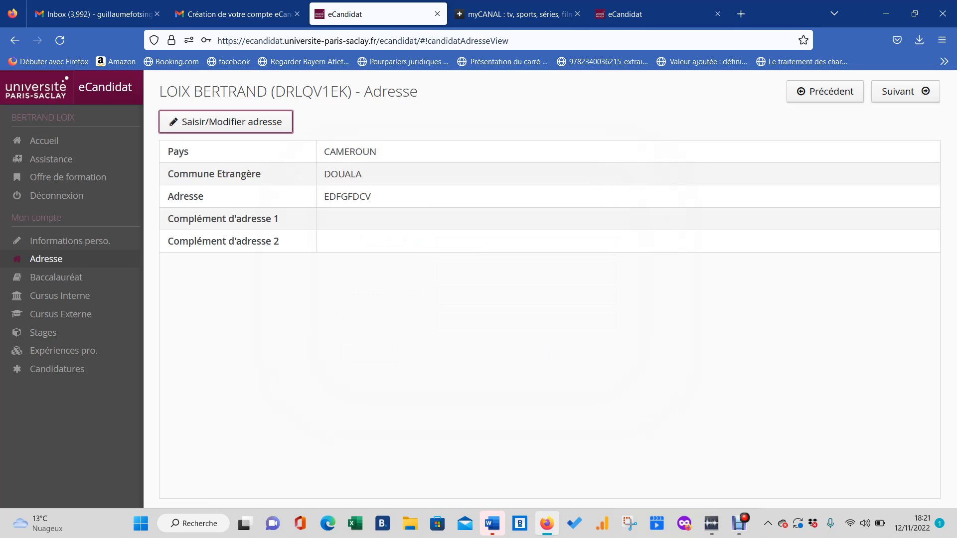
# Step: Return to Offre de formation and expand UFR Sciences > Licence LMD
pyautogui.click(68, 177)
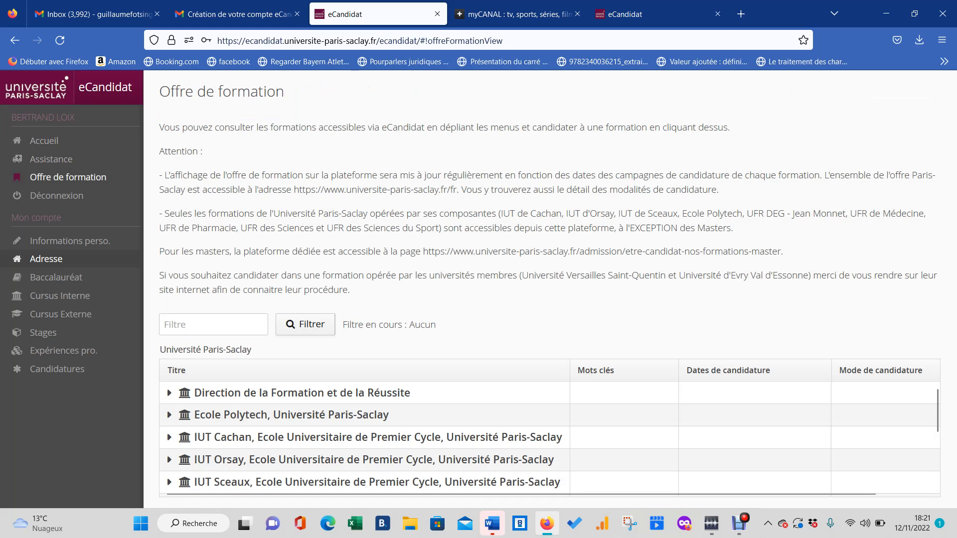
pyautogui.scroll(-5, 548, 439)
pyautogui.click(170, 463)
pyautogui.scroll(-3, 319, 431)
pyautogui.click(181, 418)
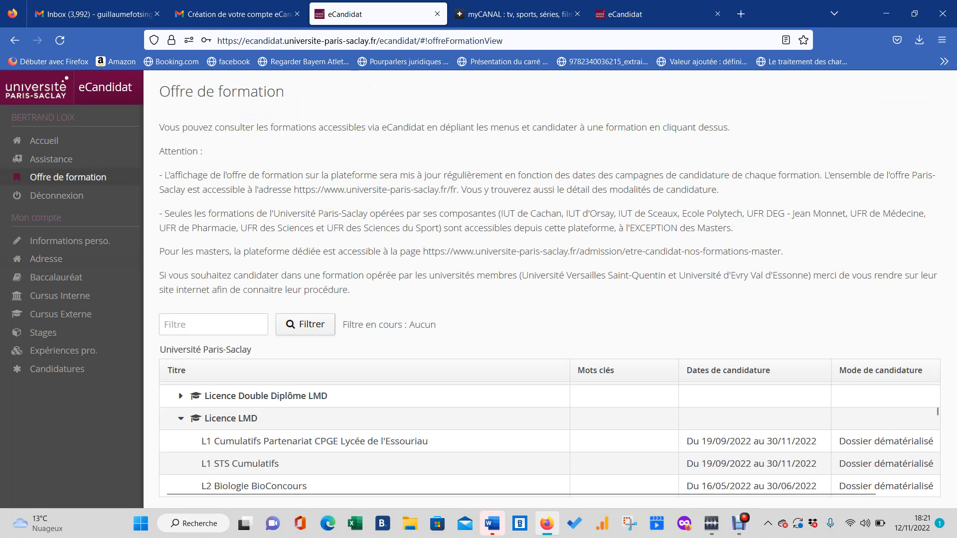
# Step: Apply to L1 Cumulatifs Partenariat CPGE Lycée de l'Essouriau, confirming with Oui
pyautogui.click(314, 441)
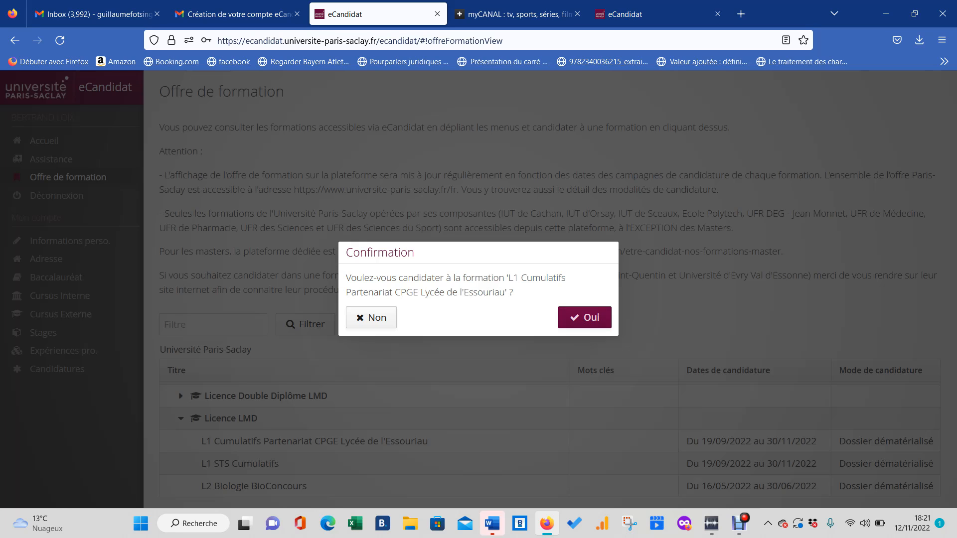
pyautogui.click(584, 318)
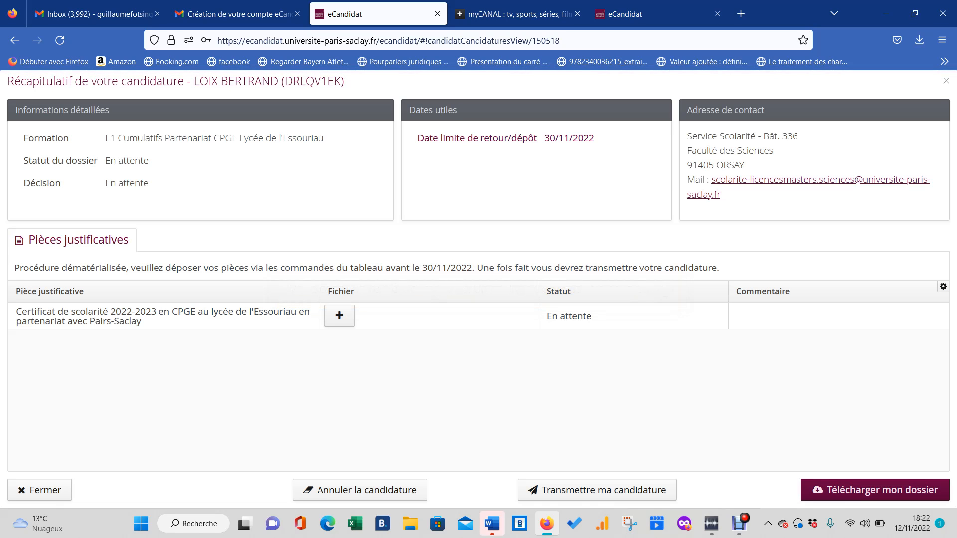
pyautogui.click(238, 15)
# Step: Go back to the Gmail inbox and read the 'Candidature sur eCandidat' confirmation email
pyautogui.click(52, 170)
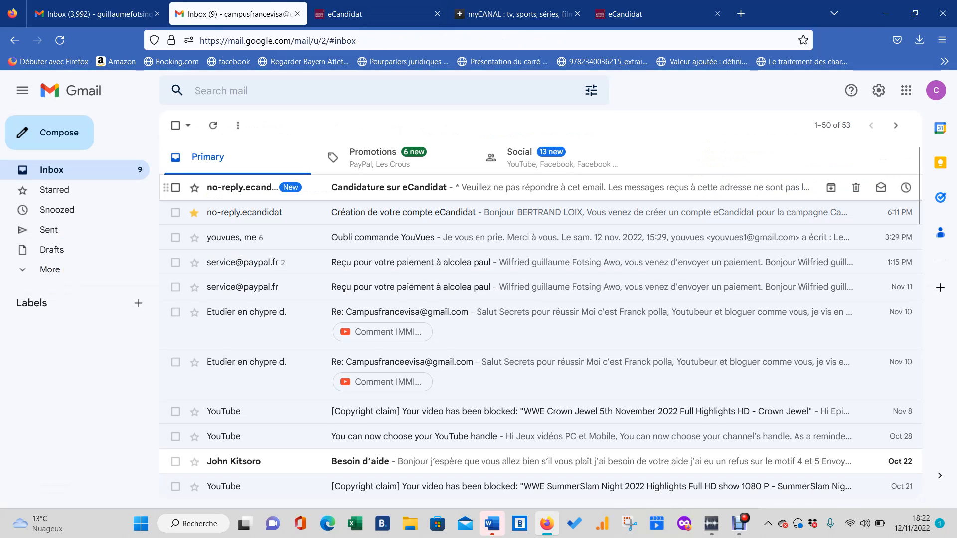
pyautogui.click(389, 188)
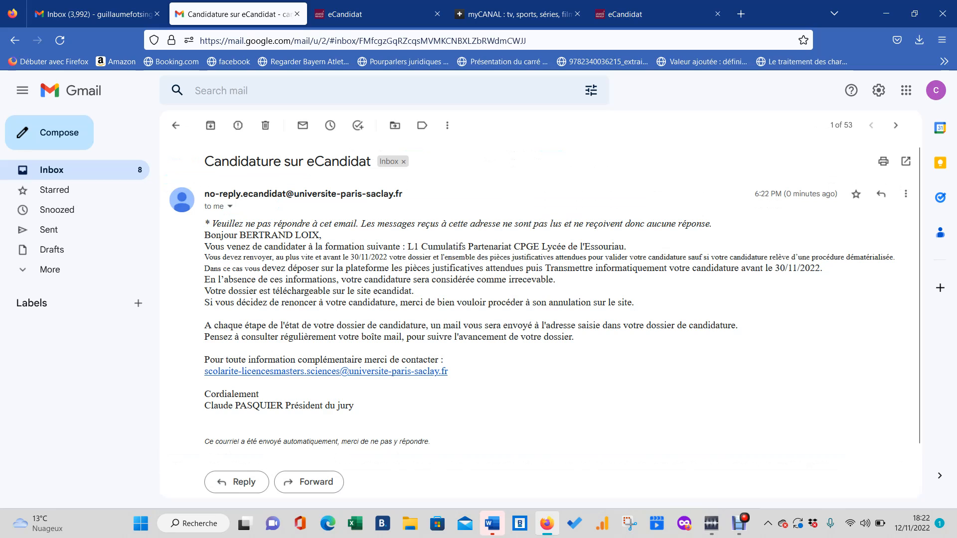
pyautogui.click(175, 125)
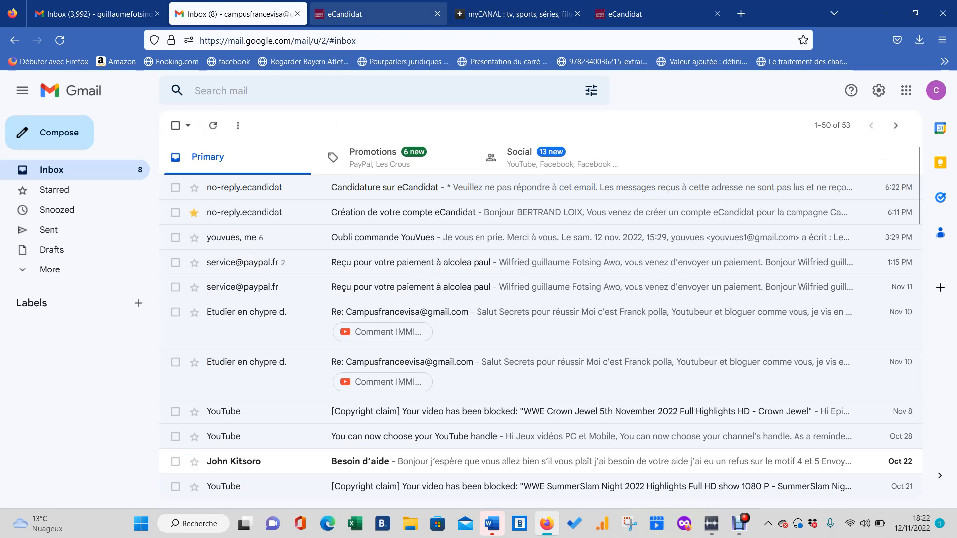
# Step: Return to the eCandidat application summary and download the dossier as a PDF
pyautogui.click(648, 14)
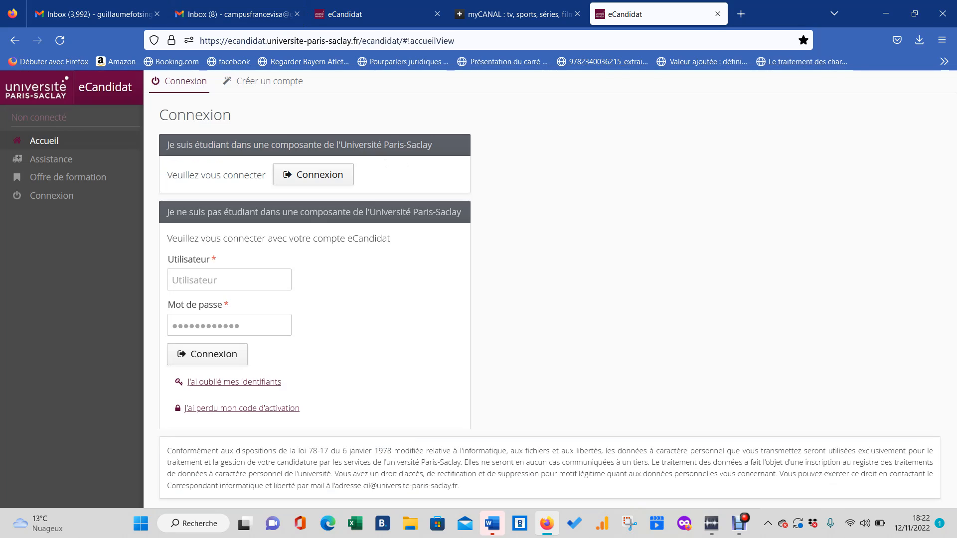
pyautogui.click(369, 14)
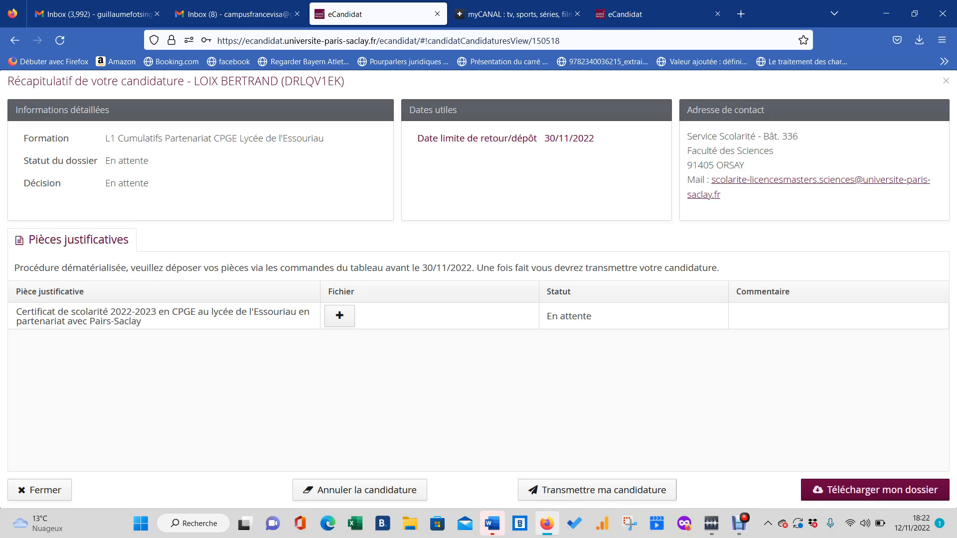
pyautogui.click(874, 490)
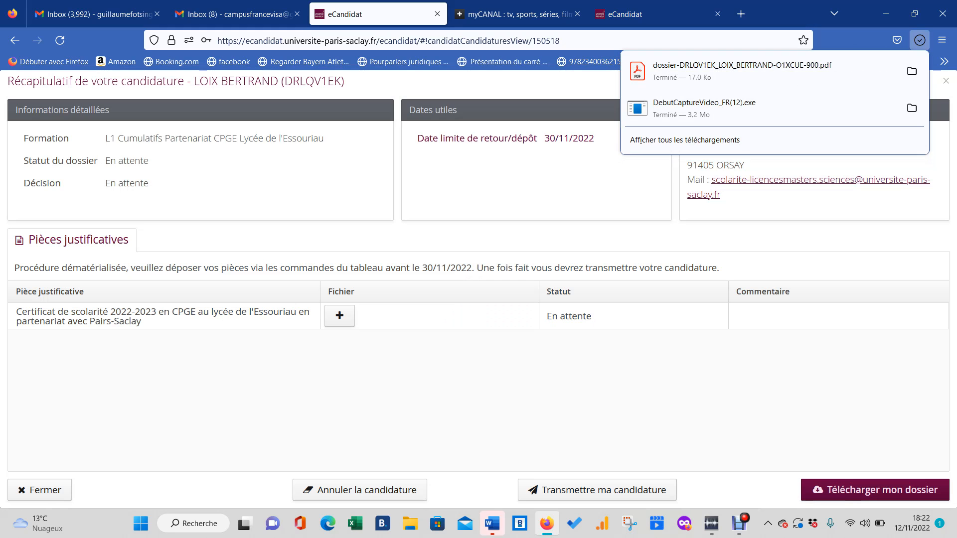
pyautogui.click(742, 72)
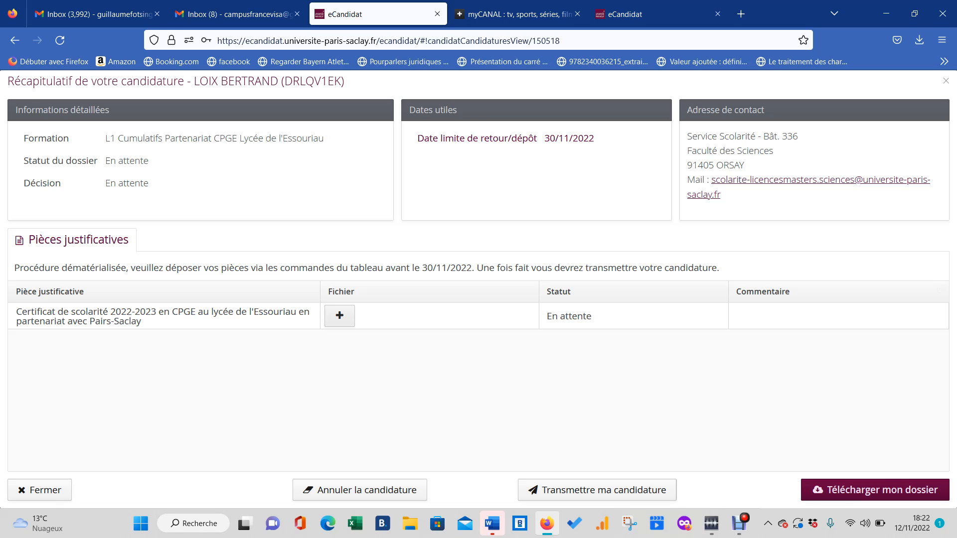
pyautogui.click(339, 315)
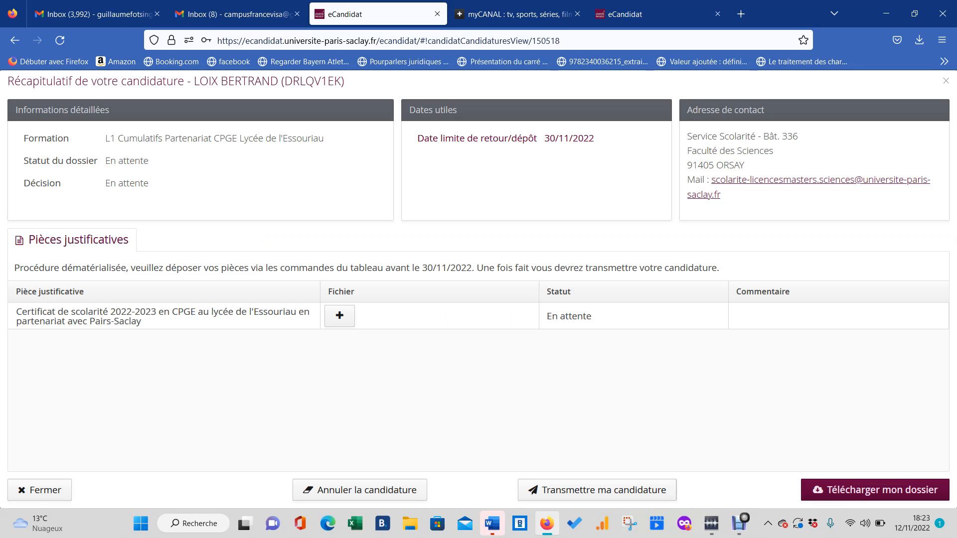
# Step: Upload conditions_doctroi_et_de_suivi_des_cifre_-_edition_2019.pdf as the Certificat de scolarité
pyautogui.click(478, 323)
pyautogui.press('Return')
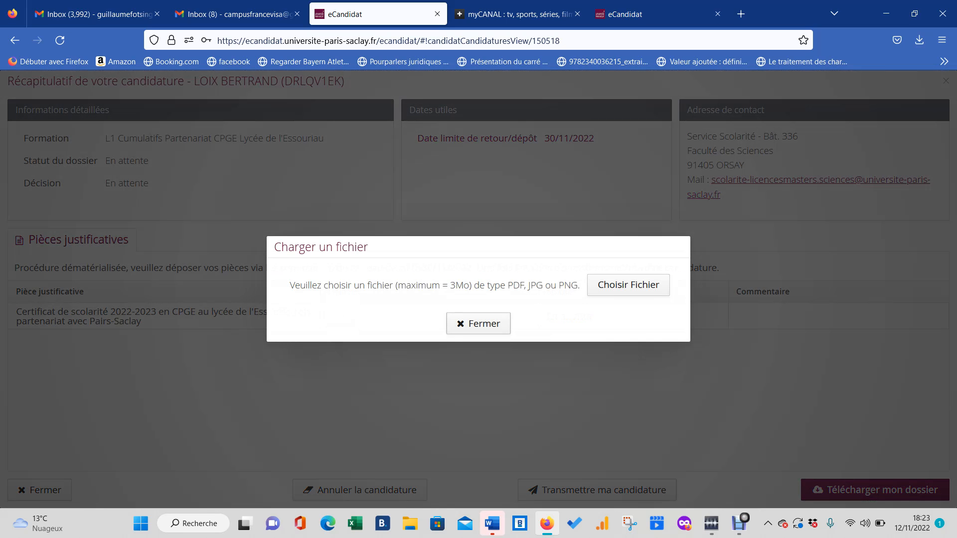
pyautogui.press('Return')
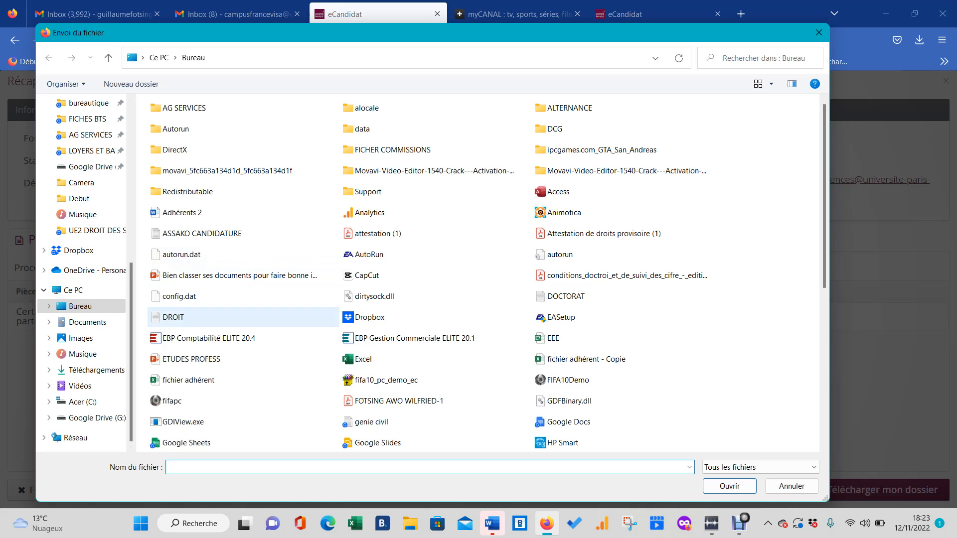
pyautogui.click(623, 275)
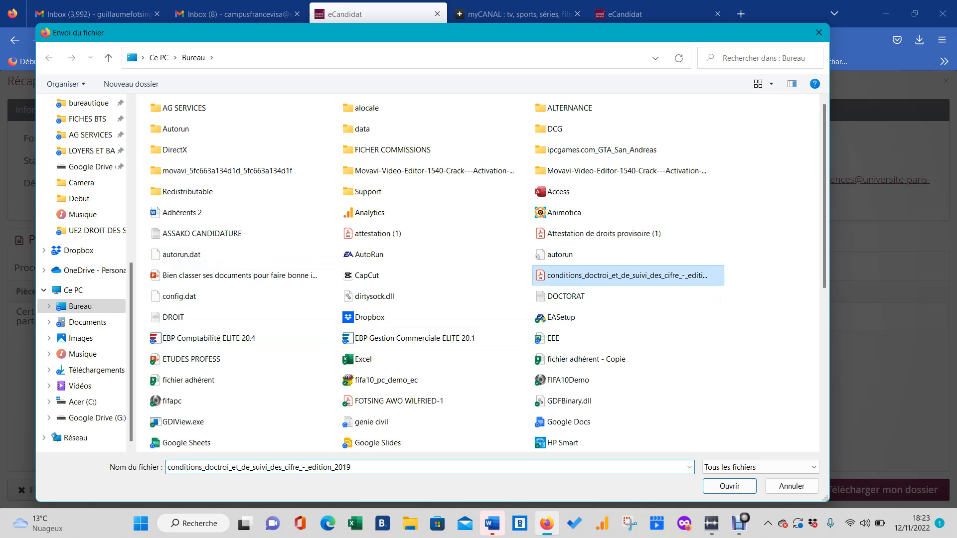
pyautogui.click(729, 486)
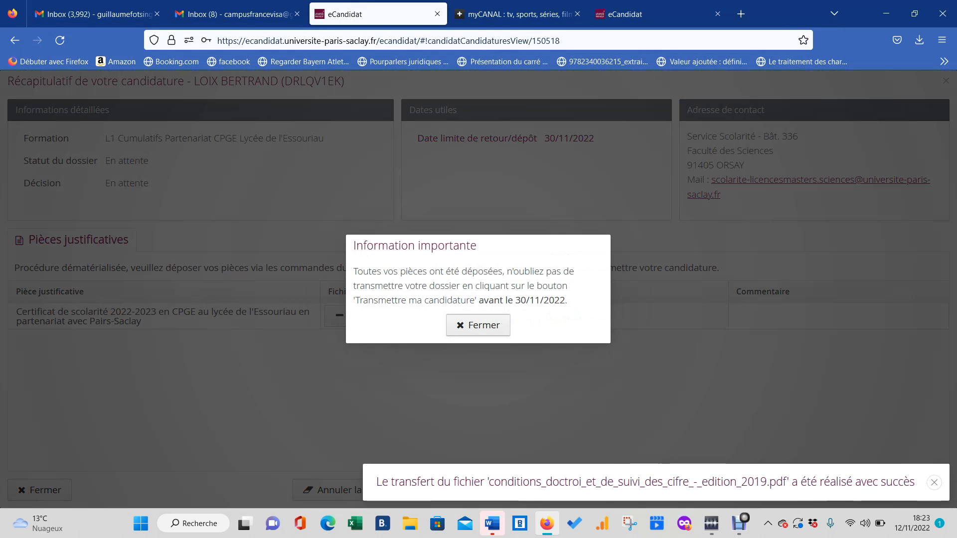
pyautogui.click(478, 326)
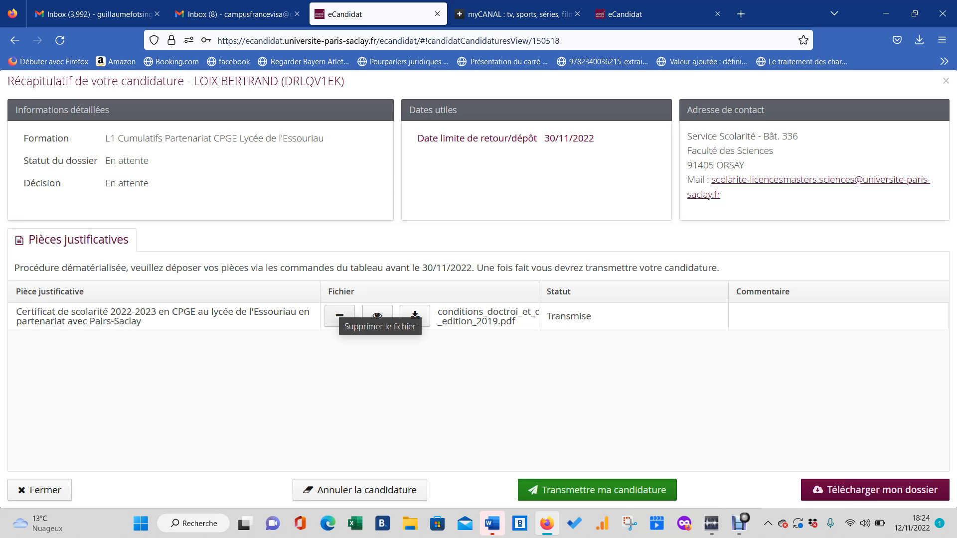
# Step: Delete the uploaded certificate file and cancel the application, confirming both with Oui
pyautogui.click(335, 313)
pyautogui.click(585, 318)
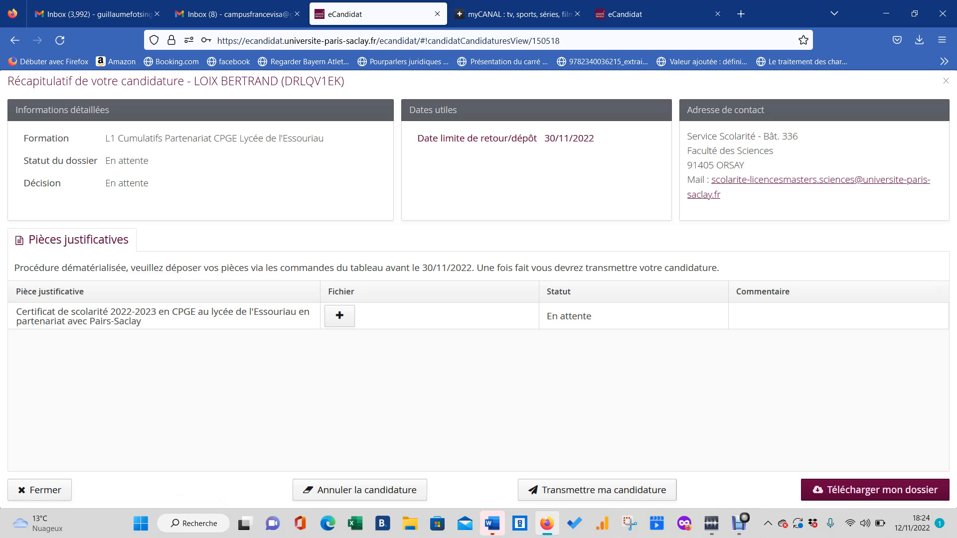
pyautogui.click(360, 490)
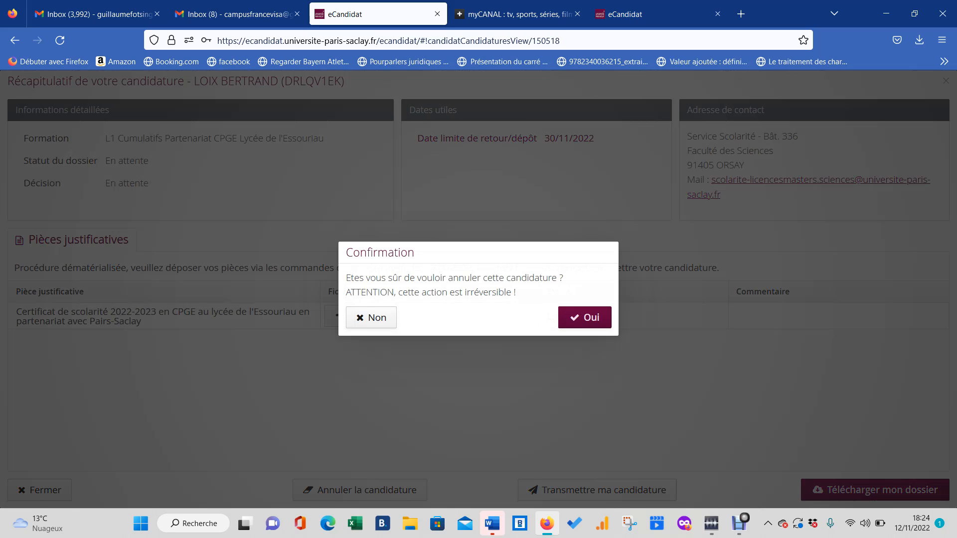
pyautogui.click(584, 317)
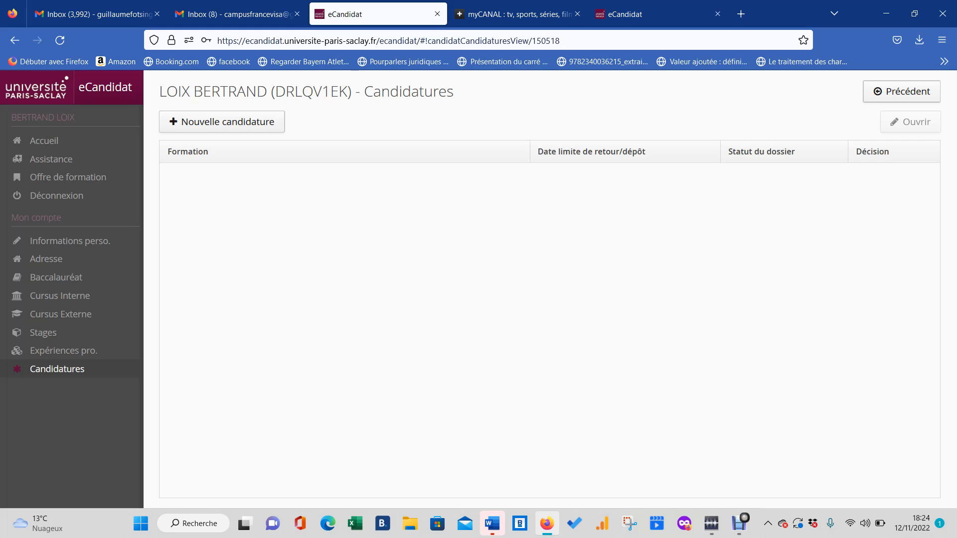
pyautogui.click(68, 177)
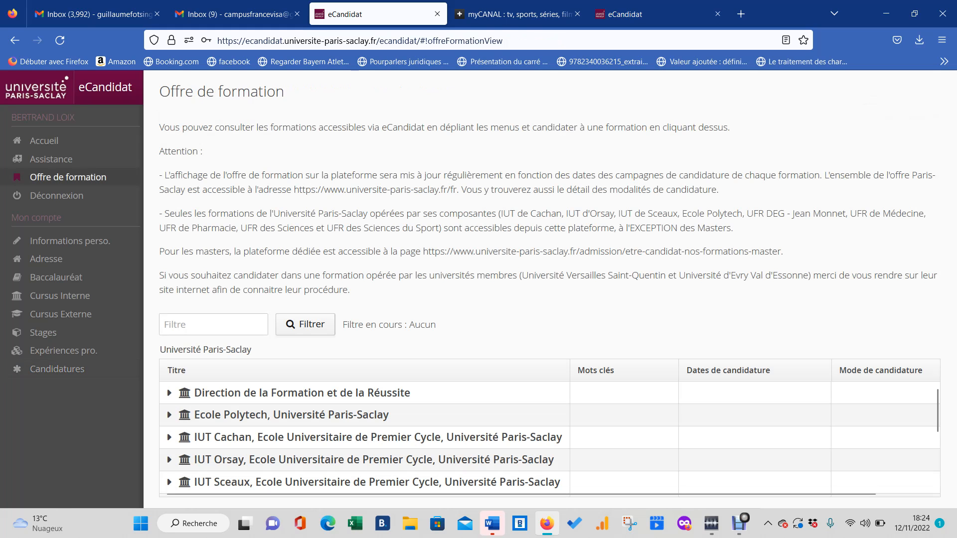
# Step: Expand UFR Sciences and briefly check its Licence professionnelle programmes
pyautogui.scroll(-3, 548, 438)
pyautogui.scroll(3, 549, 438)
pyautogui.scroll(-3, 548, 438)
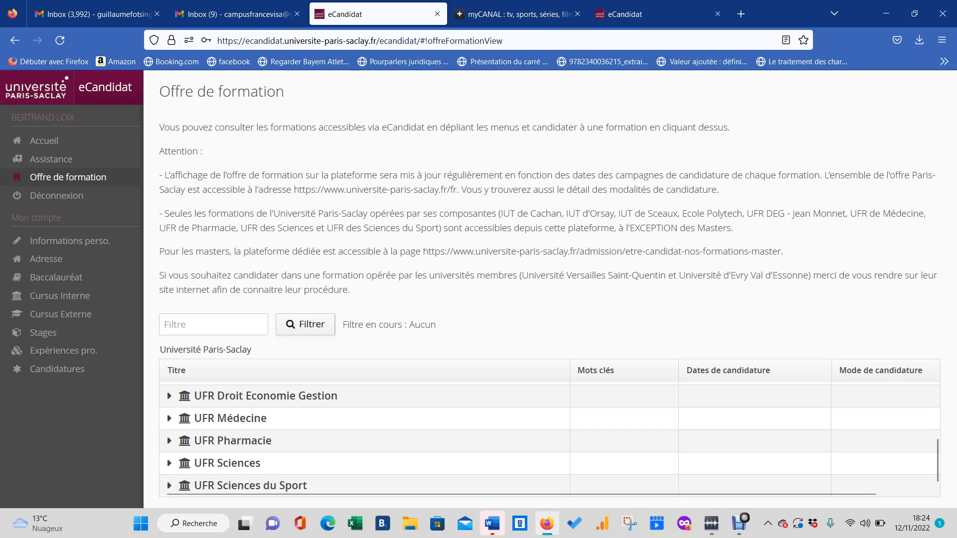
pyautogui.click(169, 463)
pyautogui.scroll(-3, 170, 463)
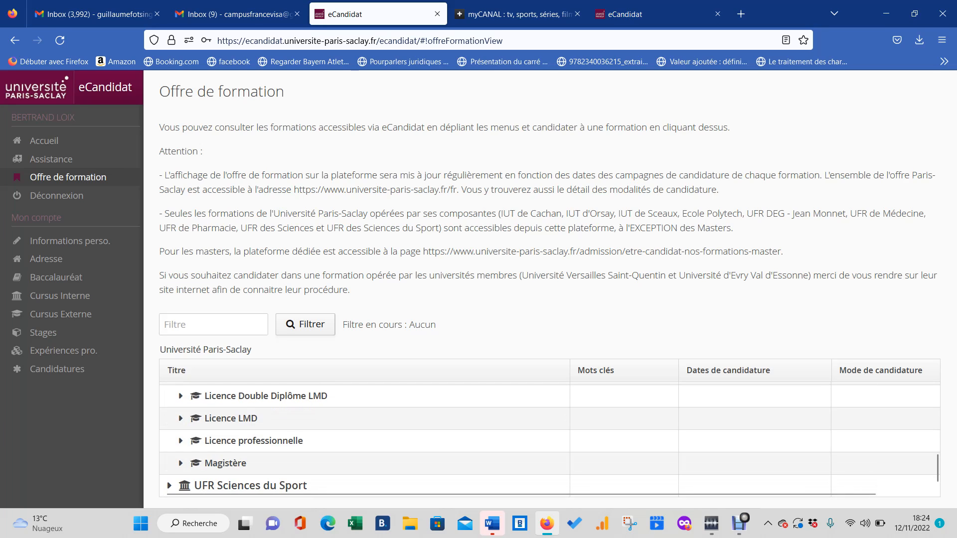
pyautogui.click(181, 441)
pyautogui.scroll(-1, 181, 441)
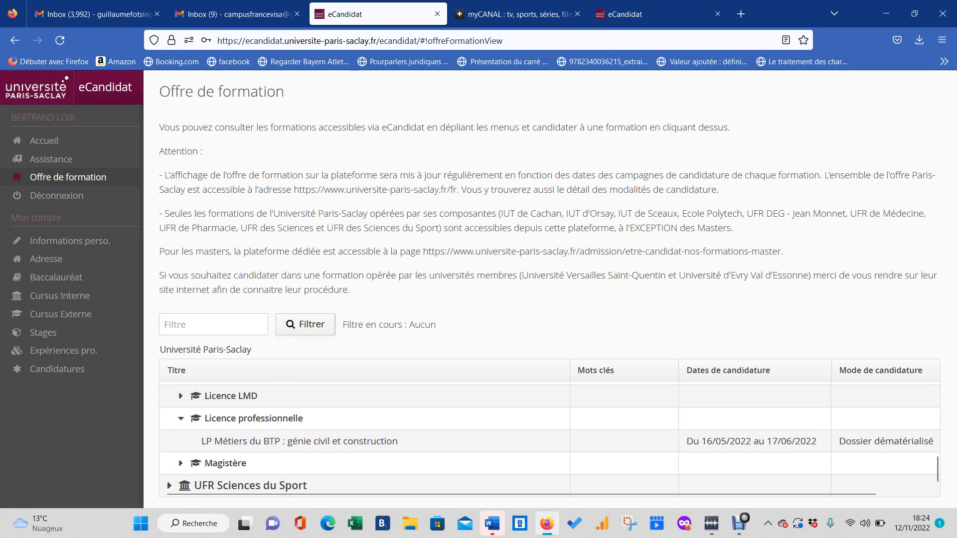
pyautogui.click(181, 419)
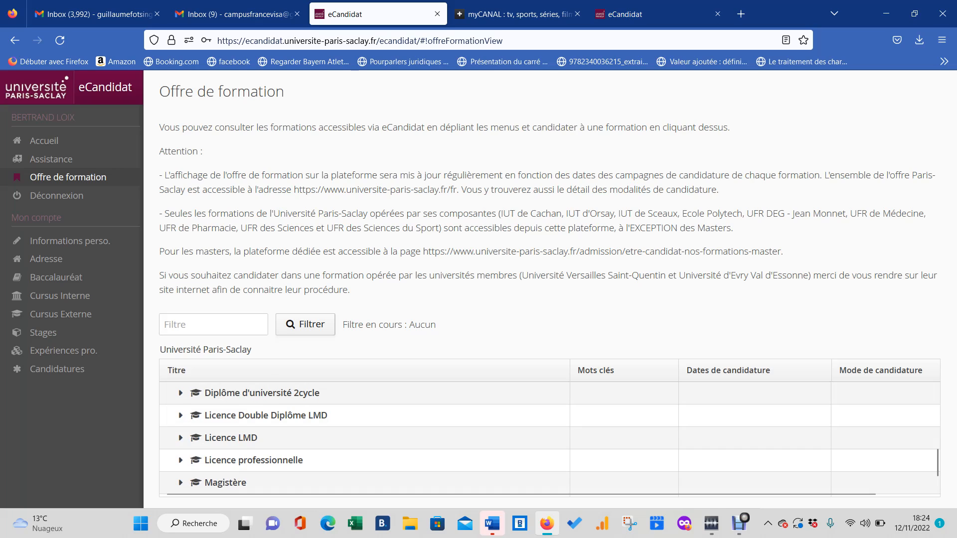
# Step: Under Licence LMD, apply again to L1 Cumulatifs Partenariat CPGE Lycée de l'Essouriau and confirm
pyautogui.click(180, 438)
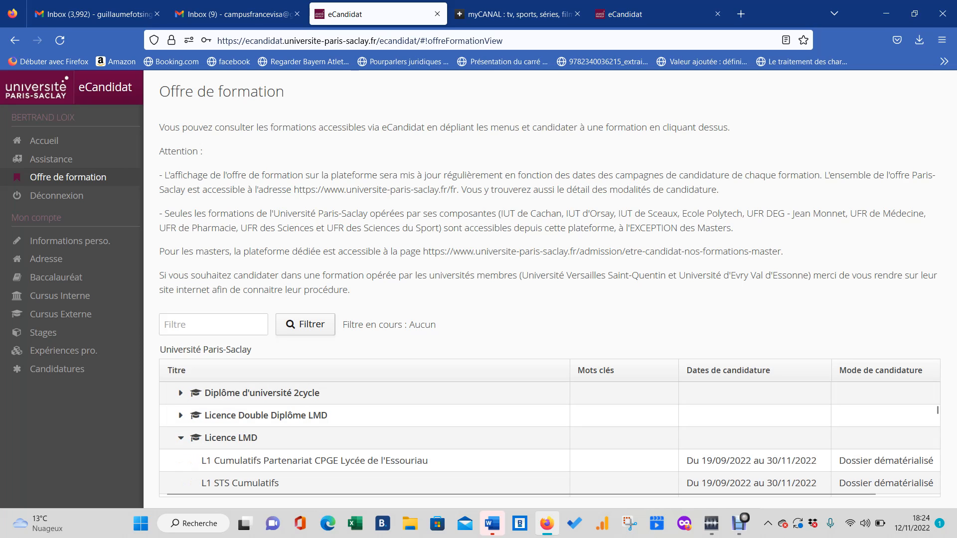
pyautogui.scroll(-2, 548, 439)
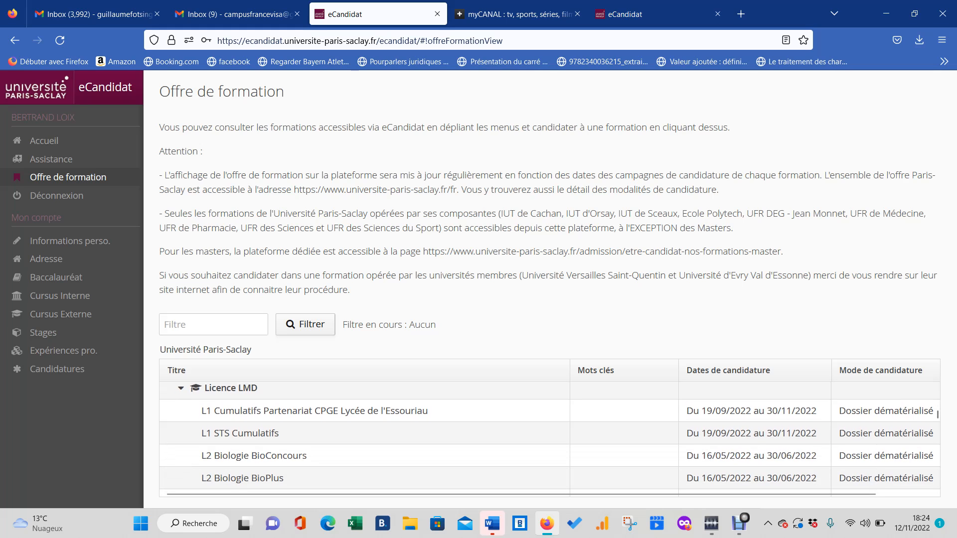
pyautogui.click(937, 413)
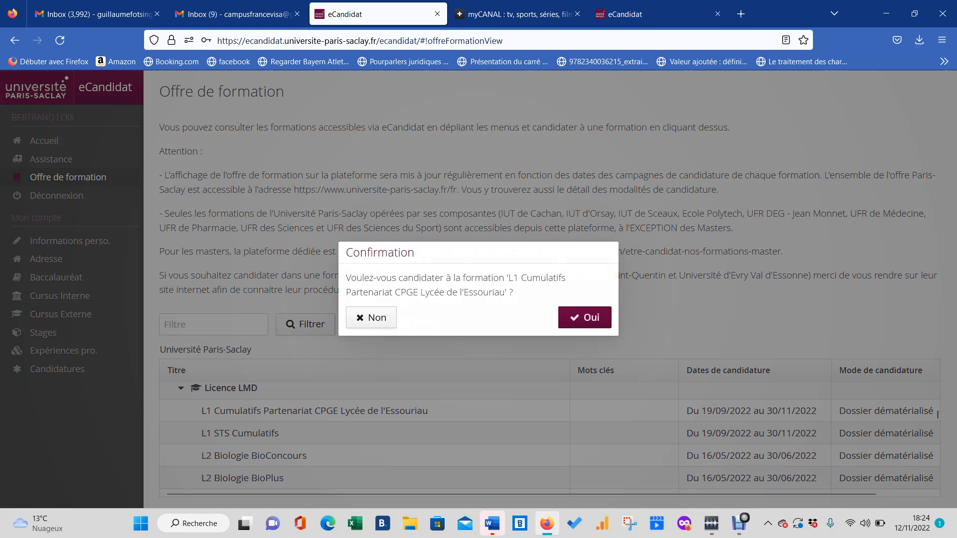
pyautogui.press('Return')
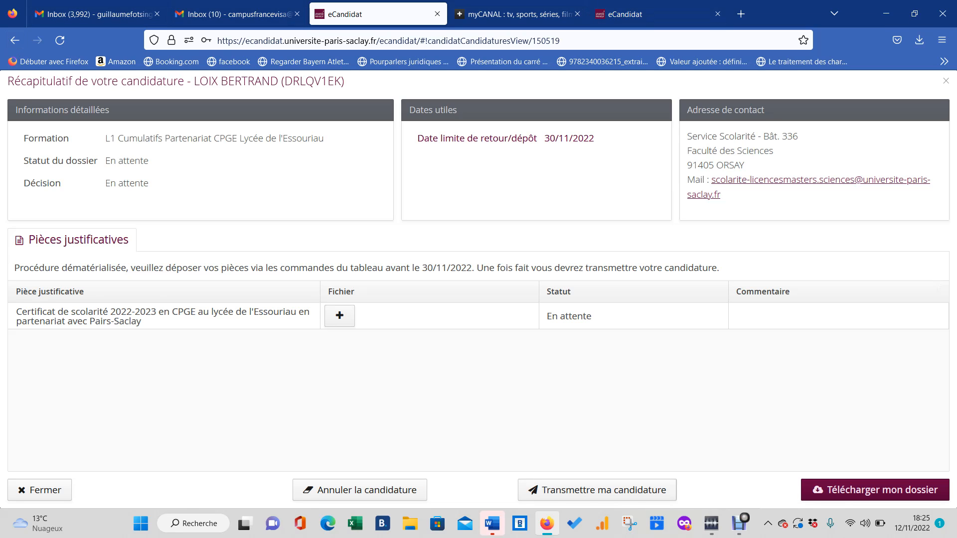
pyautogui.click(234, 14)
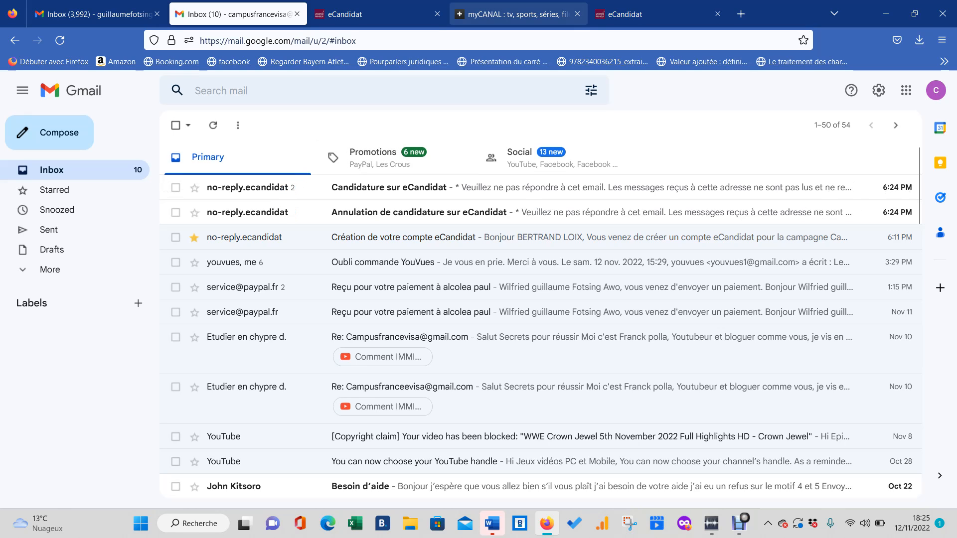
# Step: Return to the eCandidat summary of the L1 Cumulatifs CPGE Essouriau application, certificate still En attente
pyautogui.click(369, 14)
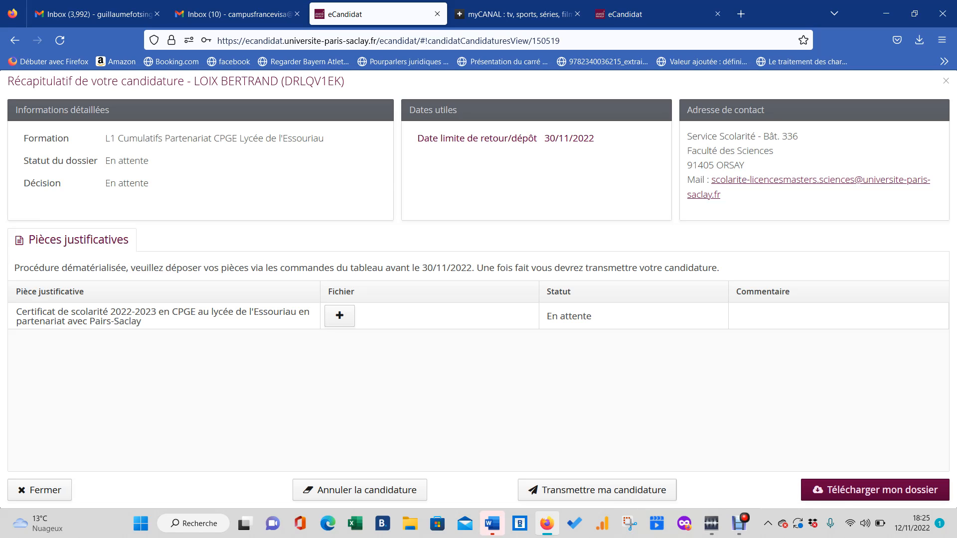
pyautogui.click(739, 523)
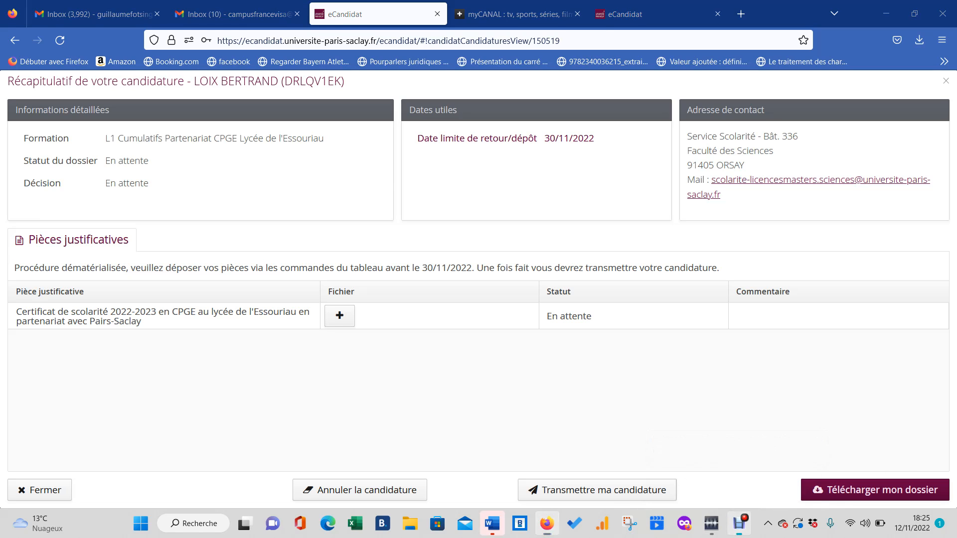